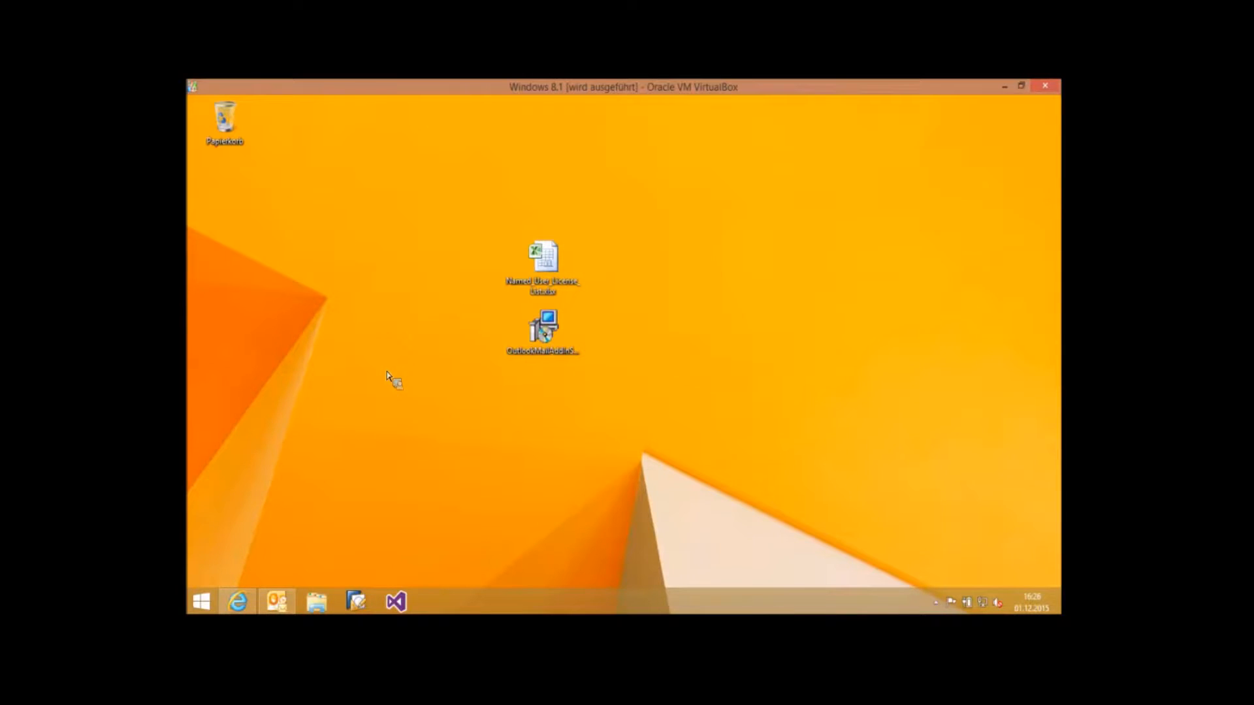
# - Open the Named_User_License_List workbook, examine the named user and SAP system URL cells for license 1, and close it
pyautogui.moveTo(481, 227); pyautogui.dragTo(628, 436)
pyautogui.click(548, 335)
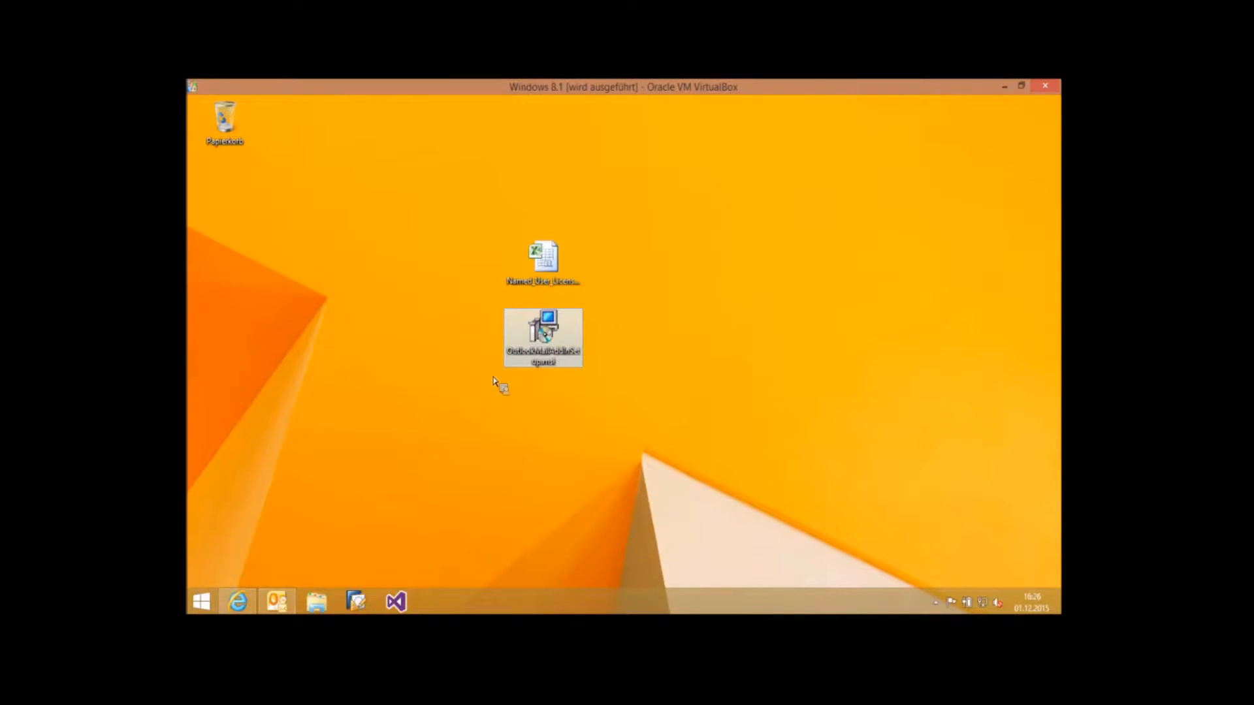
pyautogui.click(572, 285)
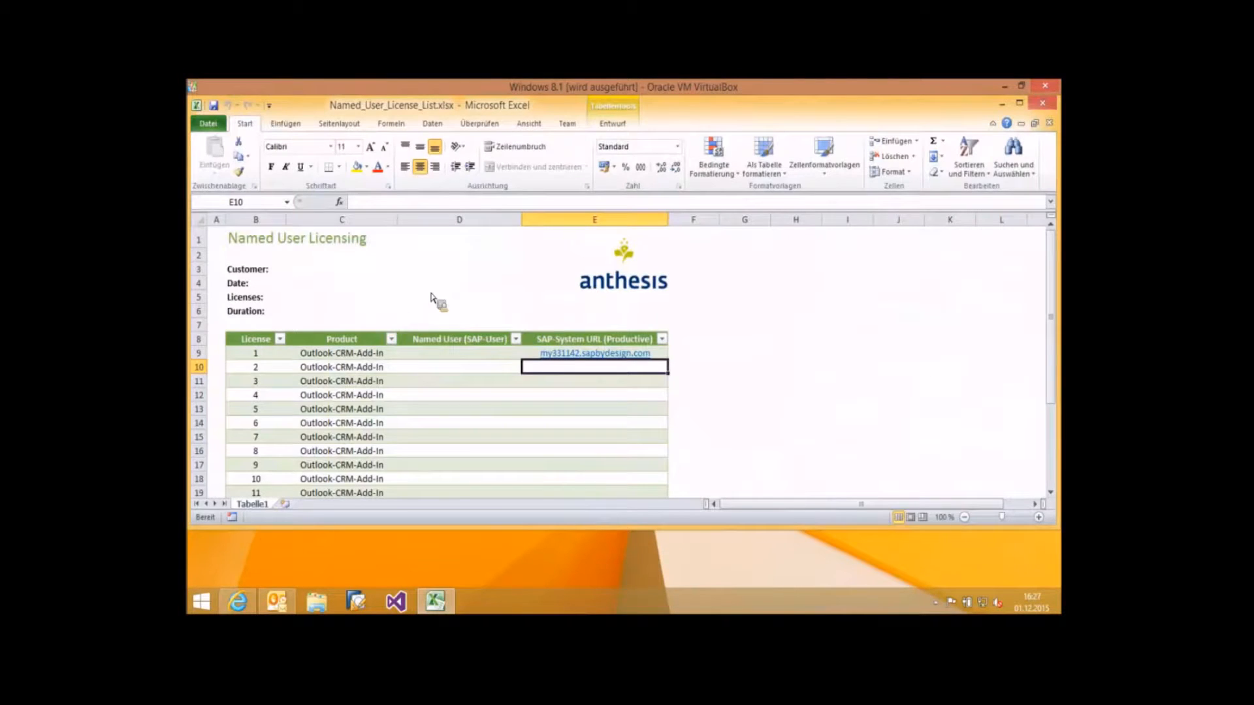
pyautogui.click(413, 356)
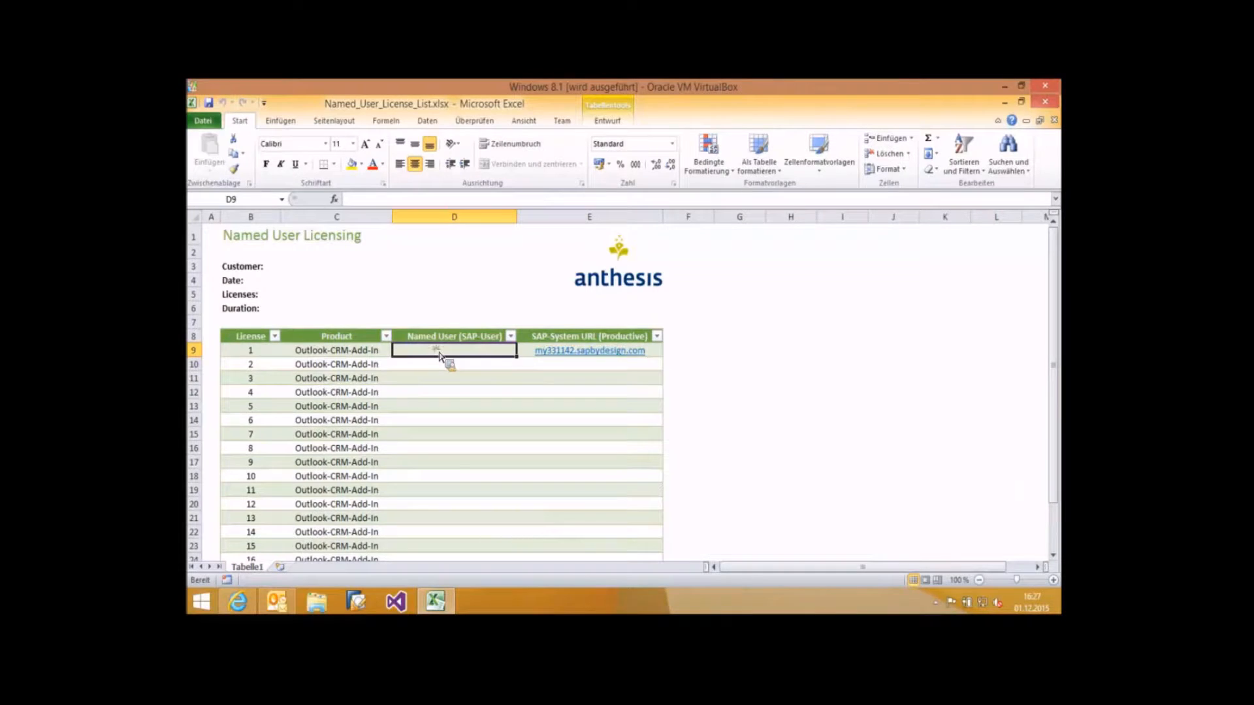
pyautogui.moveTo(435, 350)
pyautogui.mouseDown()
pyautogui.moveTo(443, 435)
pyautogui.moveTo(434, 367)
pyautogui.moveTo(451, 352)
pyautogui.mouseUp()
pyautogui.keyDown('shift'); pyautogui.click(552, 359); pyautogui.keyUp('shift')
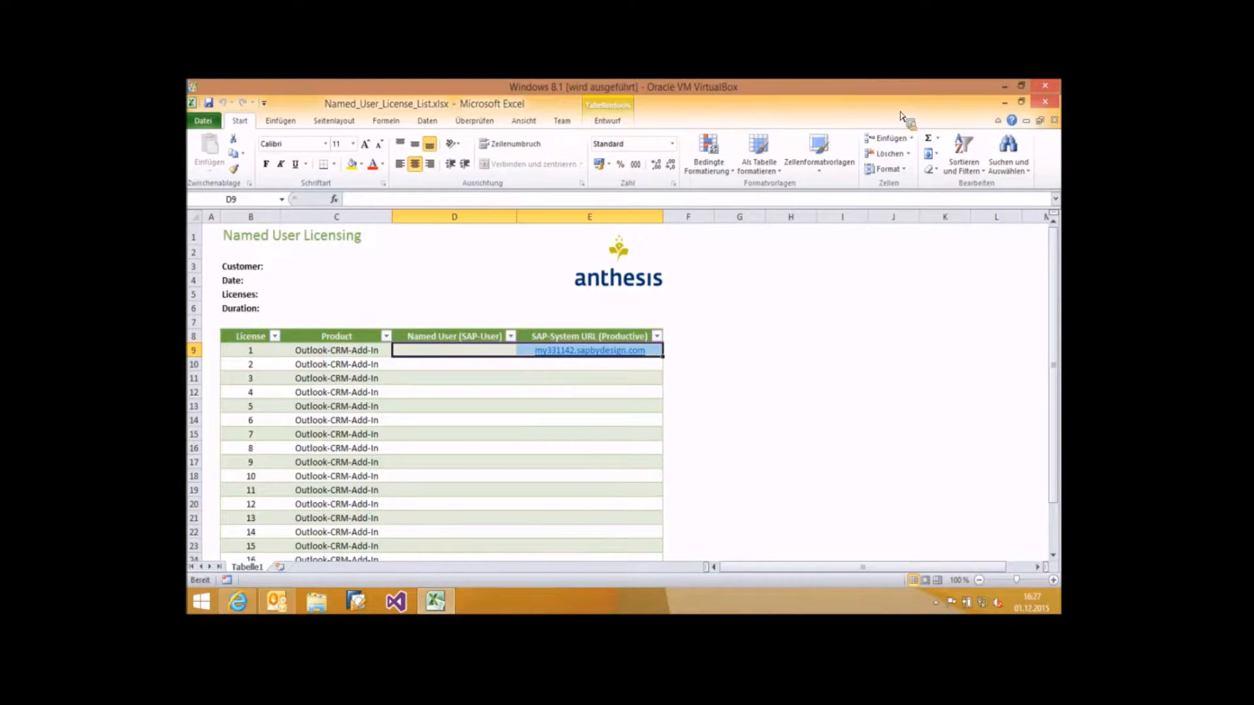
pyautogui.click(1045, 102)
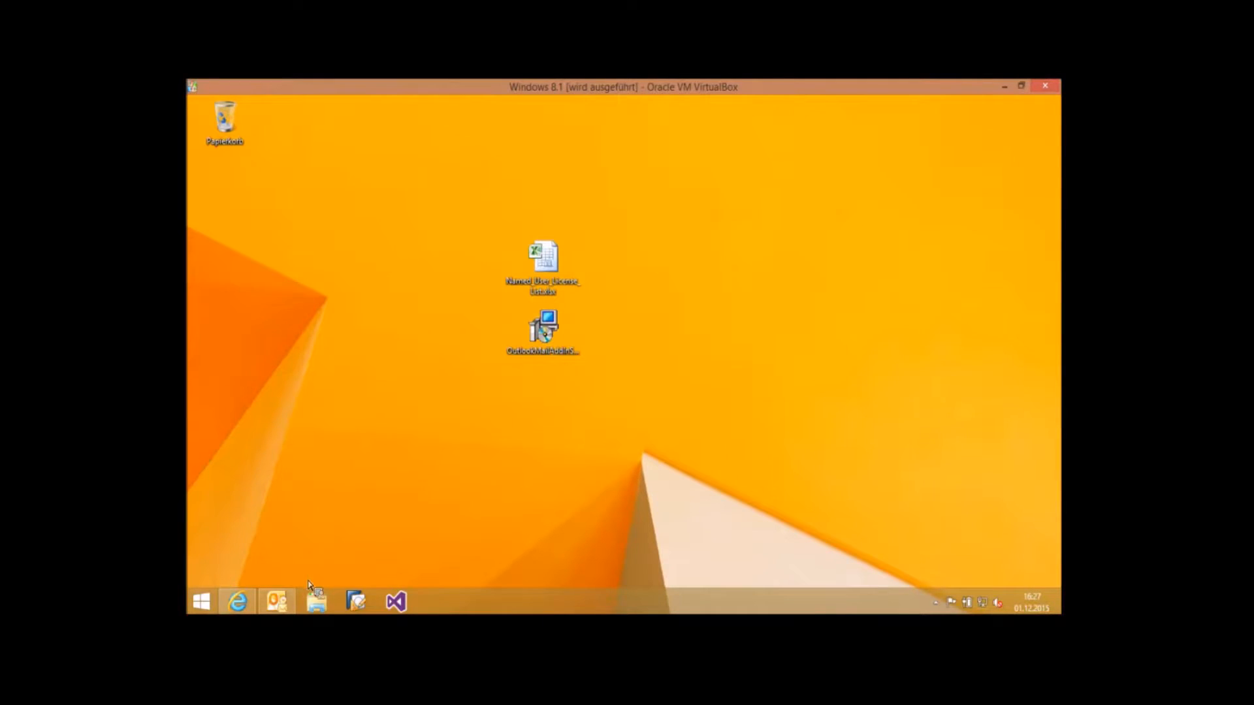
# - Switch to Outlook and open the SAP ByD add-in settings to review the SAP system URL, username and password fields
pyautogui.click(277, 599)
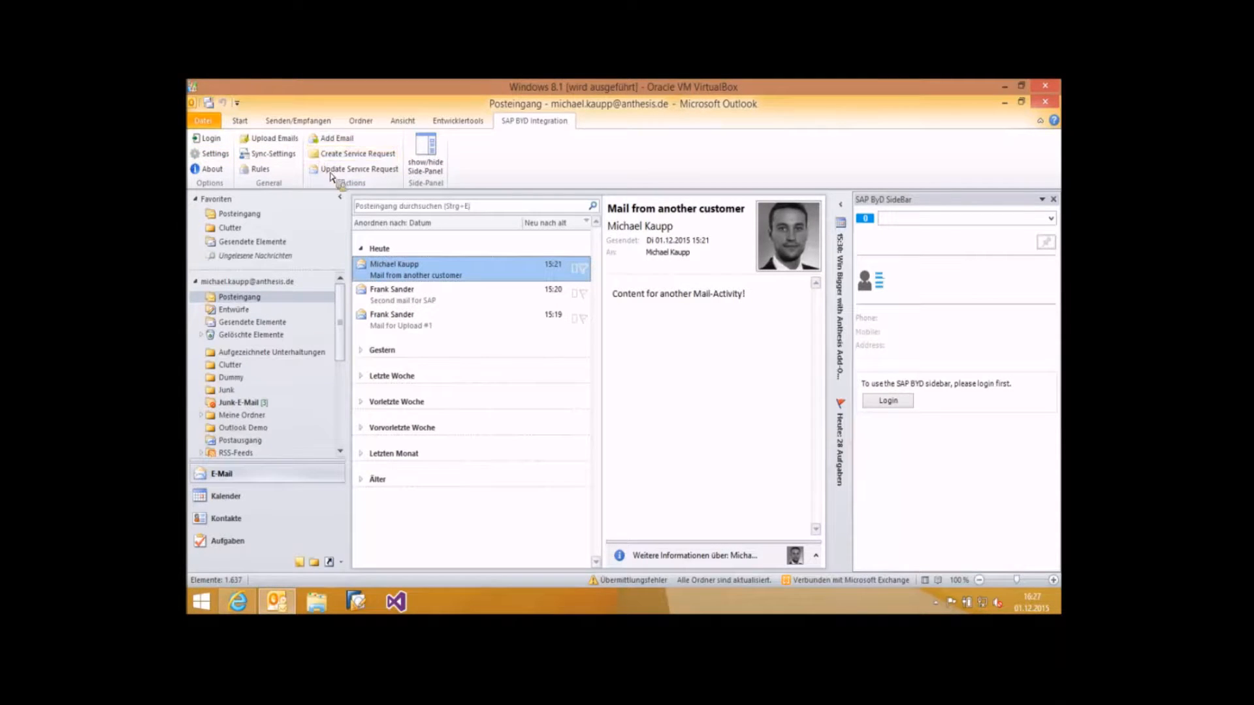
pyautogui.click(216, 154)
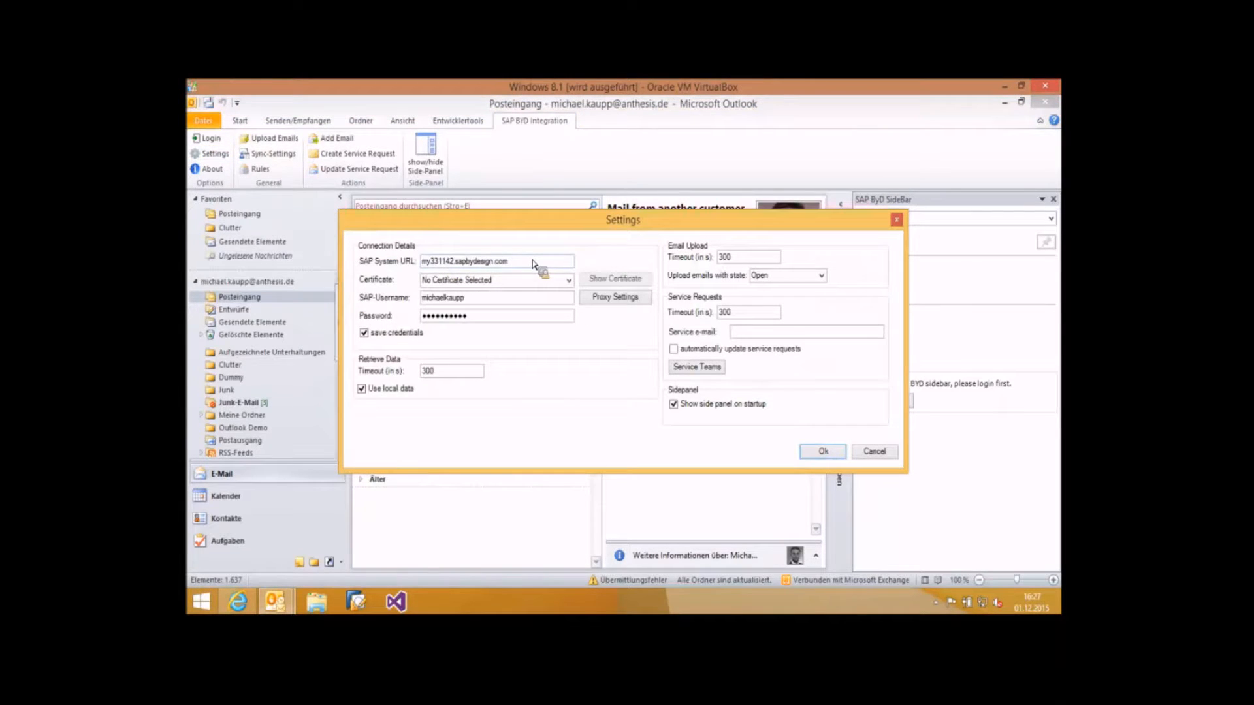
pyautogui.doubleClick(429, 261)
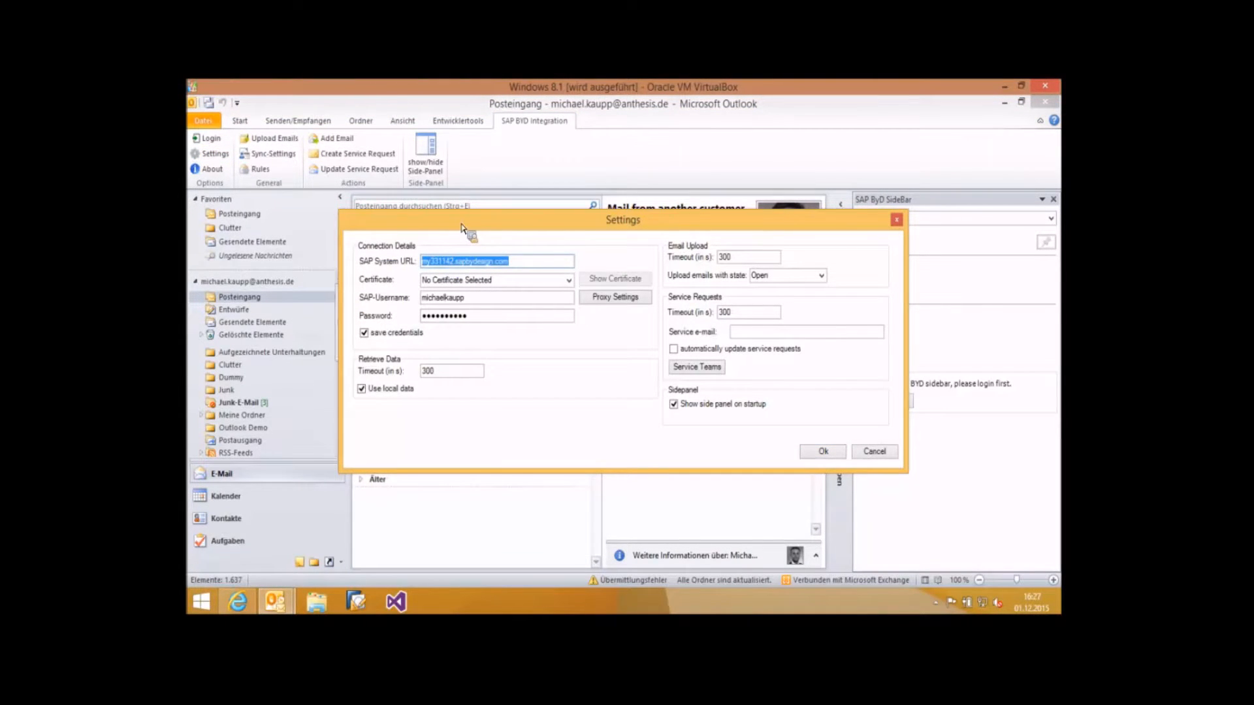
pyautogui.doubleClick(432, 297)
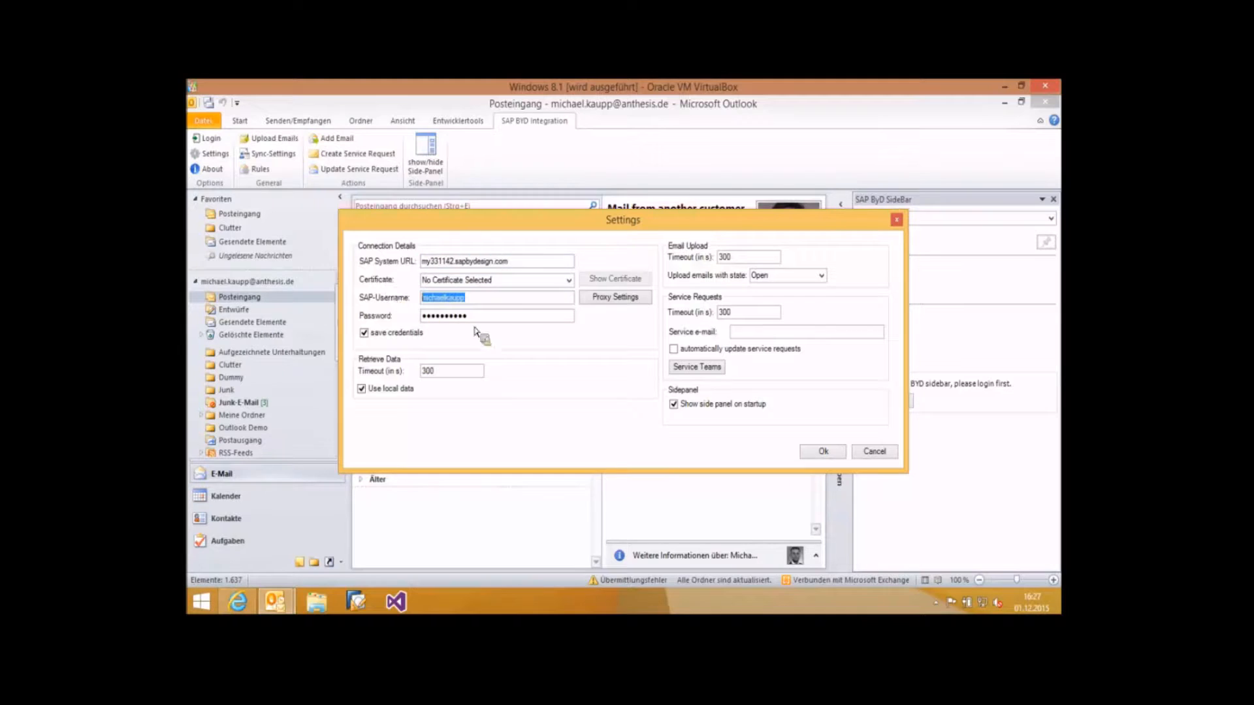
pyautogui.press('Tab')
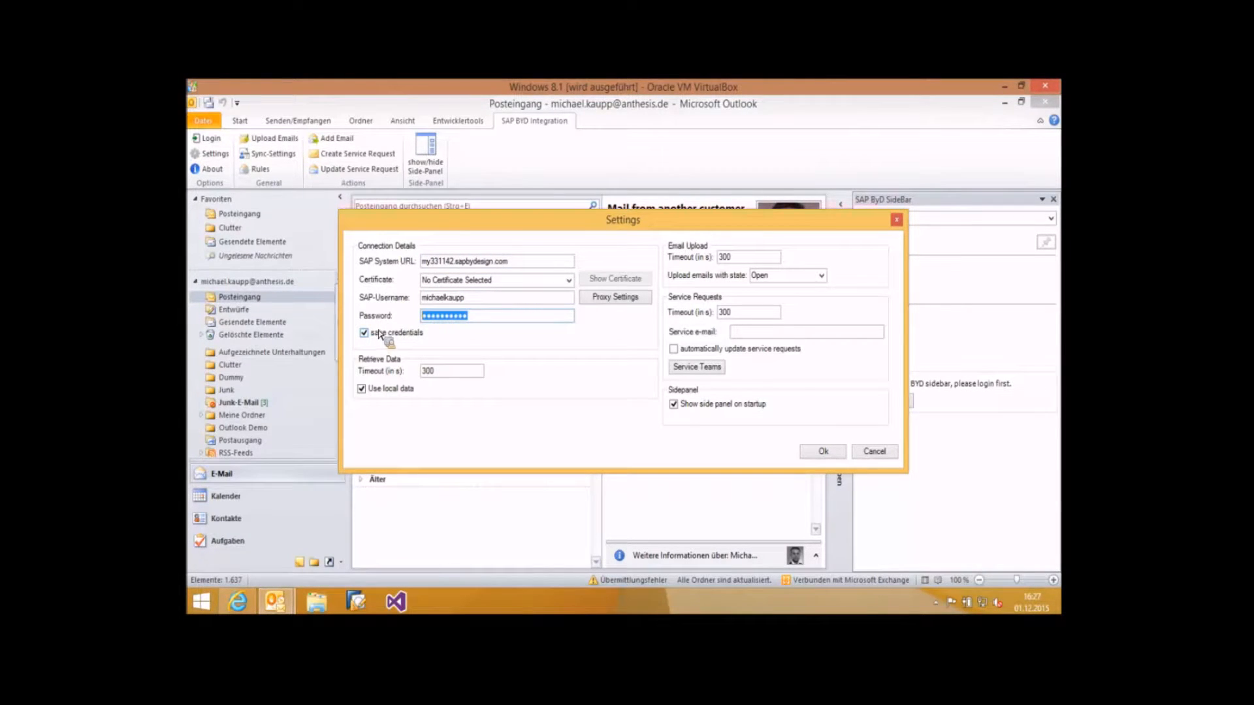
# - Check the available certificate options and view the proxy settings without changing them
pyautogui.click(568, 280)
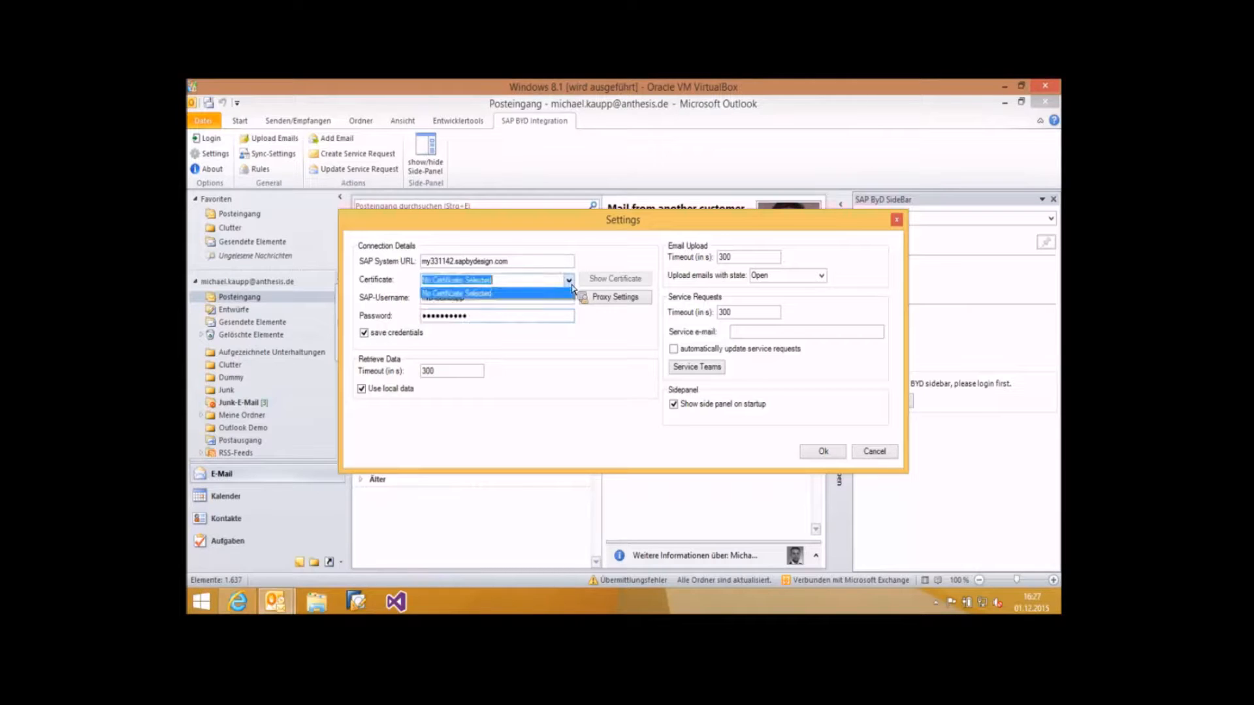
pyautogui.click(568, 280)
pyautogui.click(495, 283)
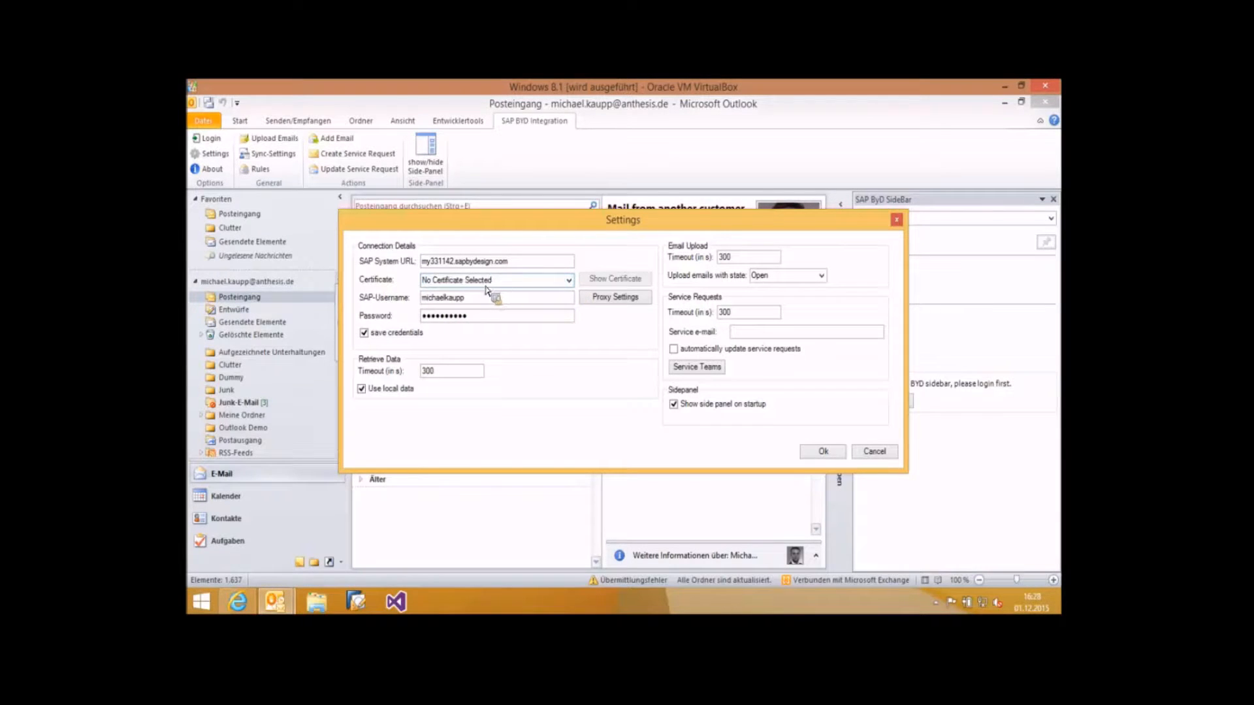
pyautogui.click(611, 302)
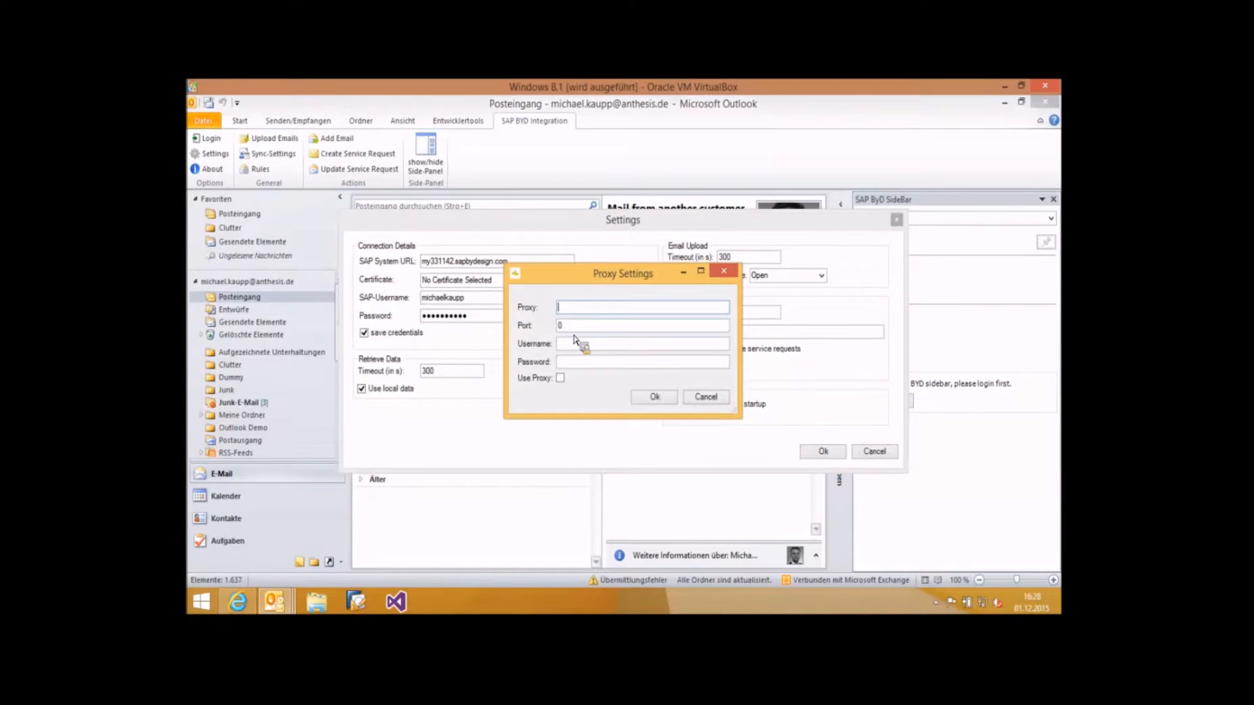
pyautogui.click(705, 397)
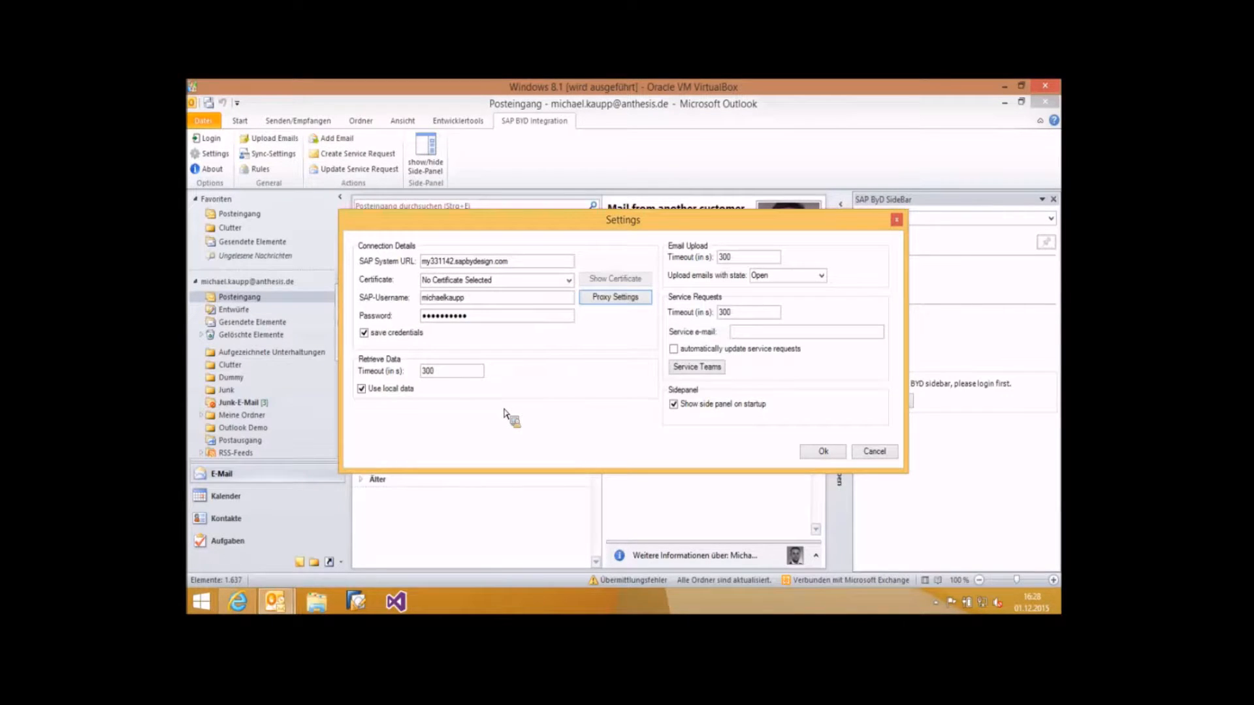
# - Review the data retrieval timeout, service e-mail and Service Teams options, and close the settings with OK
pyautogui.doubleClick(434, 371)
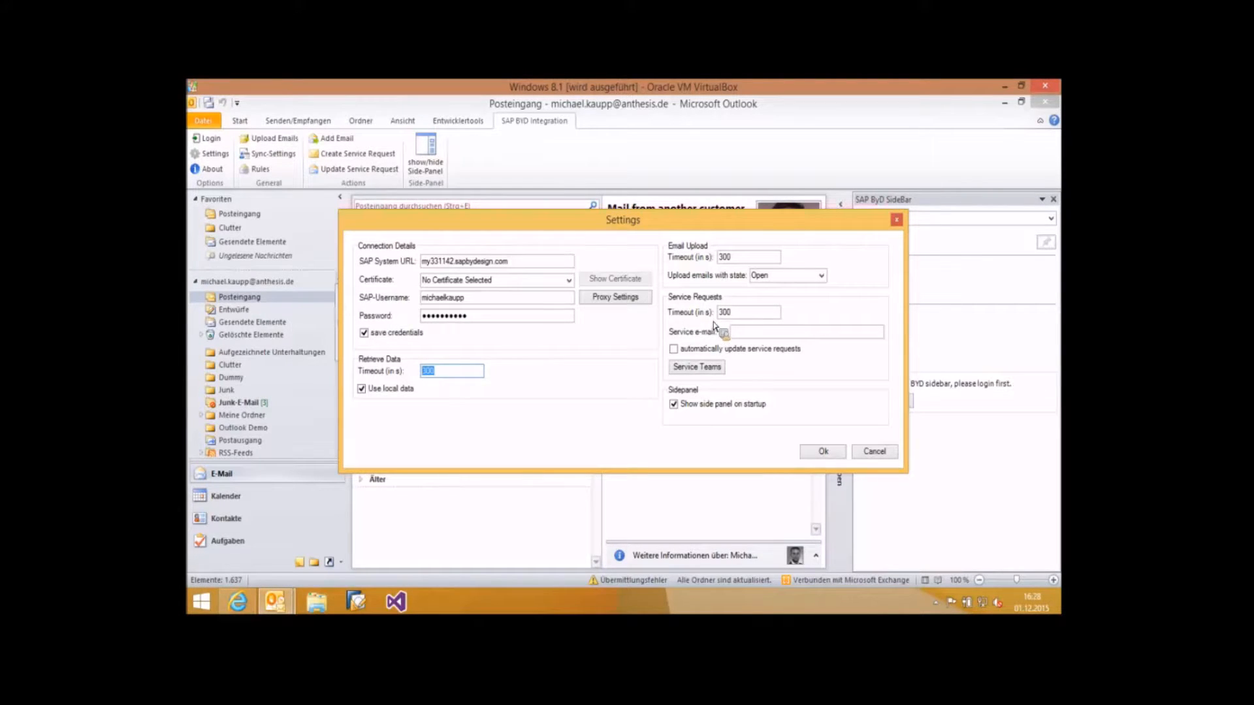
pyautogui.click(745, 339)
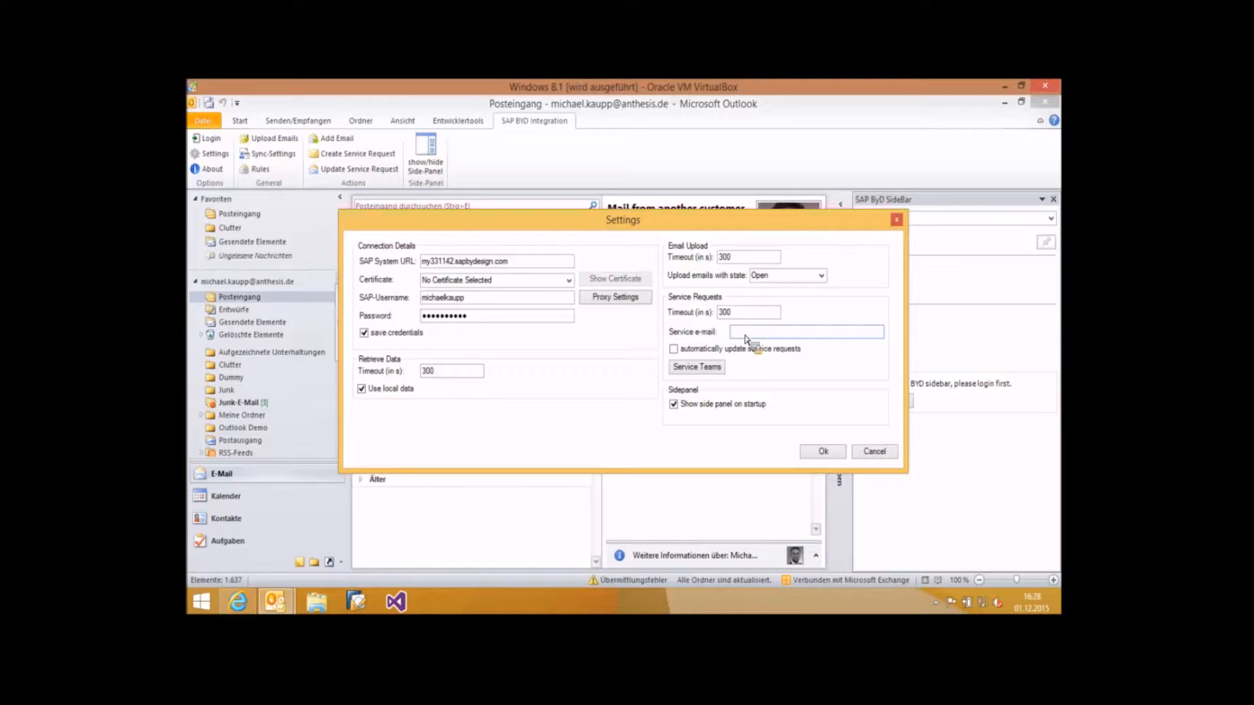
pyautogui.click(700, 367)
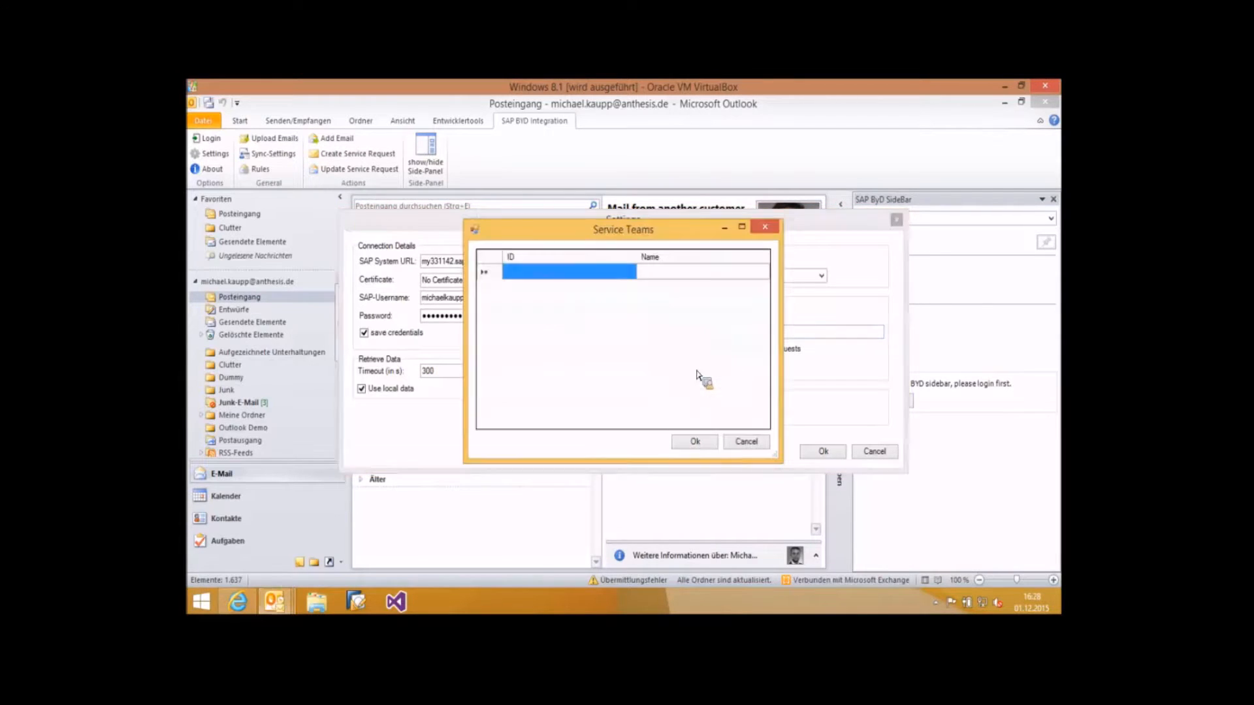
pyautogui.click(748, 444)
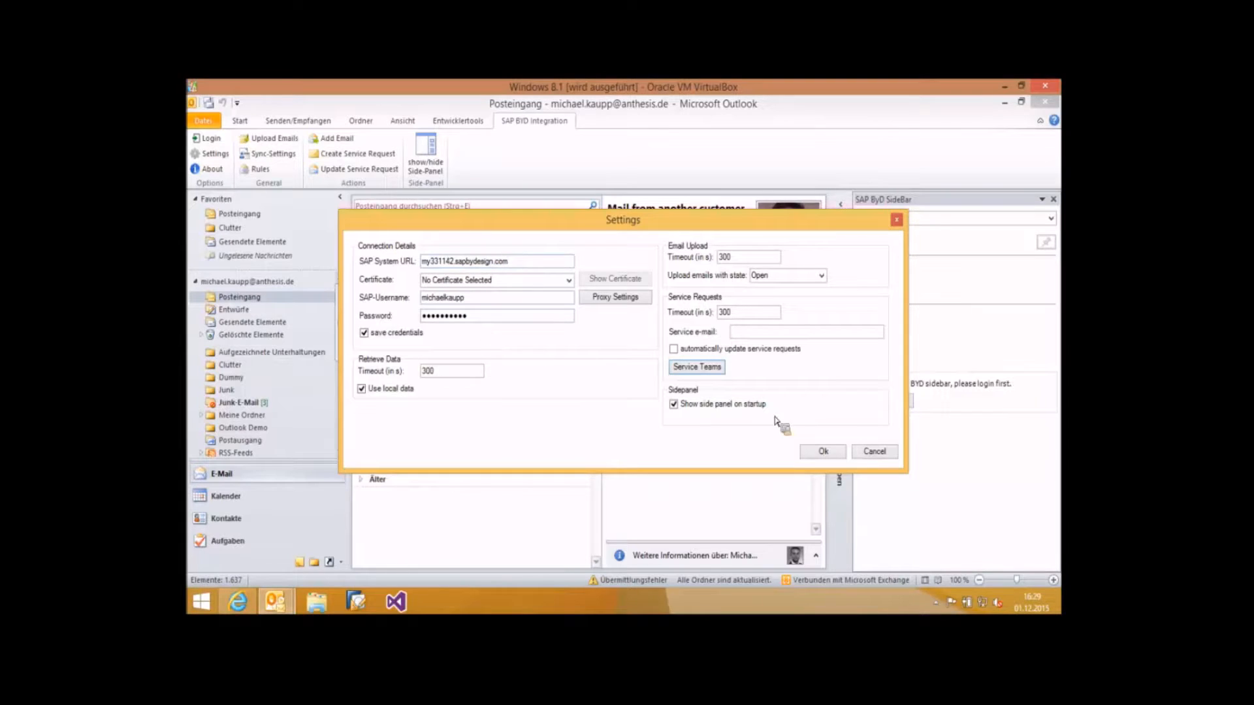
pyautogui.click(824, 452)
# - Log in to SAP and select the message "Second mail for SAP" to load its contact data in the sidebar
pyautogui.click(212, 142)
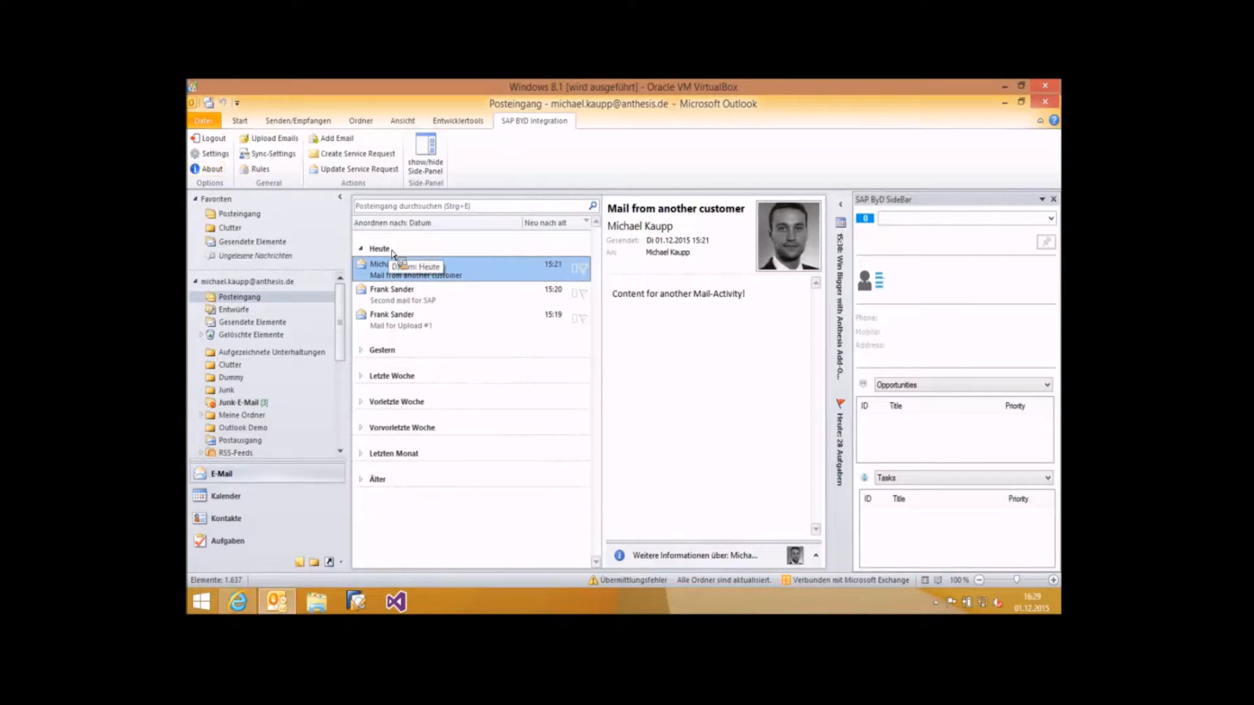
pyautogui.click(393, 303)
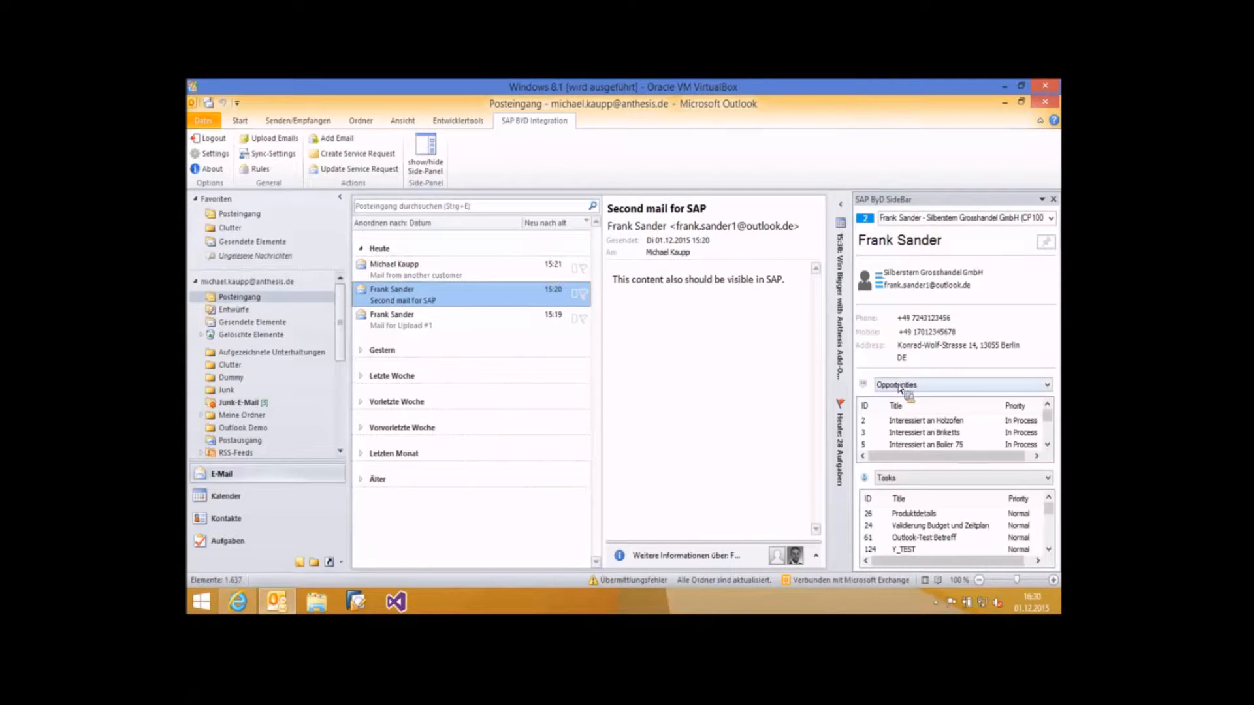
# - Examine the contact's Opportunities and Tasks lists and the Sales Quotes alternative in the SAP ByD sidebar
pyautogui.click(1050, 419)
pyautogui.moveTo(1050, 419); pyautogui.dragTo(1049, 409)
pyautogui.moveTo(1050, 512)
pyautogui.mouseDown()
pyautogui.moveTo(1052, 528)
pyautogui.moveTo(1049, 500)
pyautogui.mouseUp()
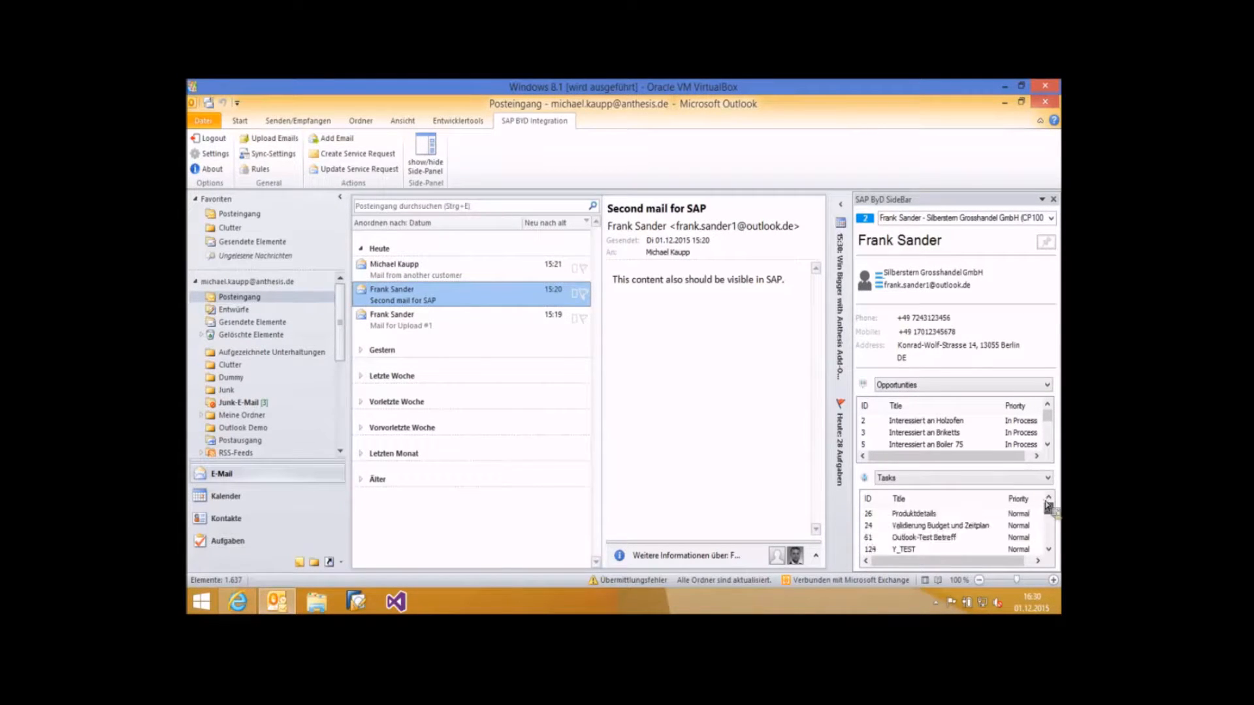
pyautogui.click(957, 385)
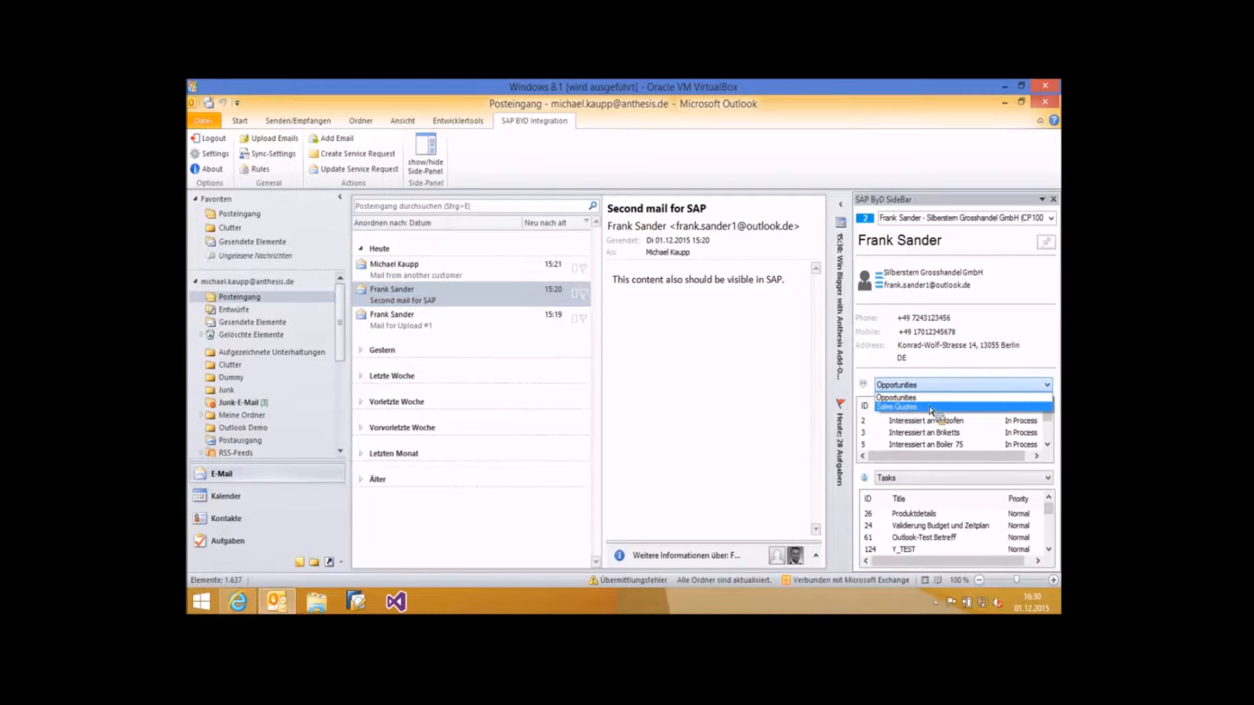
pyautogui.click(877, 336)
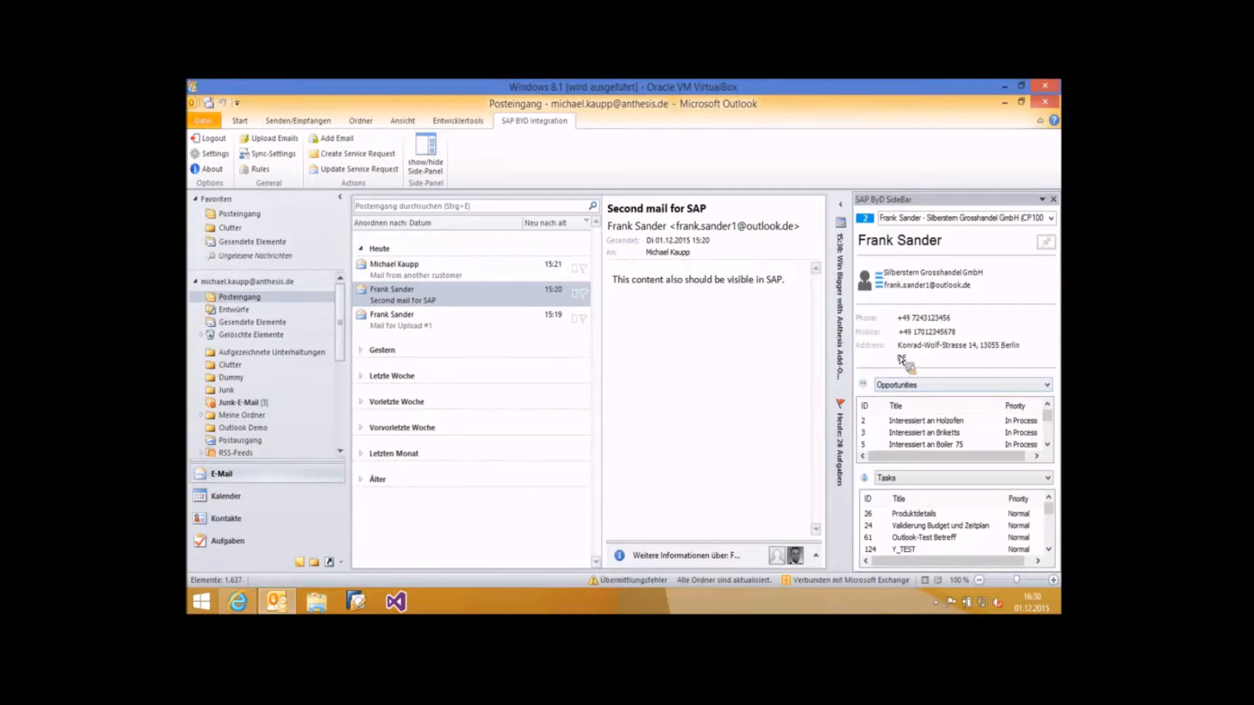
# - Compare the sender's e-mail address with the sidebar's contact details and view the list of matching SAP contacts
pyautogui.moveTo(898, 353); pyautogui.dragTo(892, 244)
pyautogui.moveTo(893, 244); pyautogui.dragTo(744, 236)
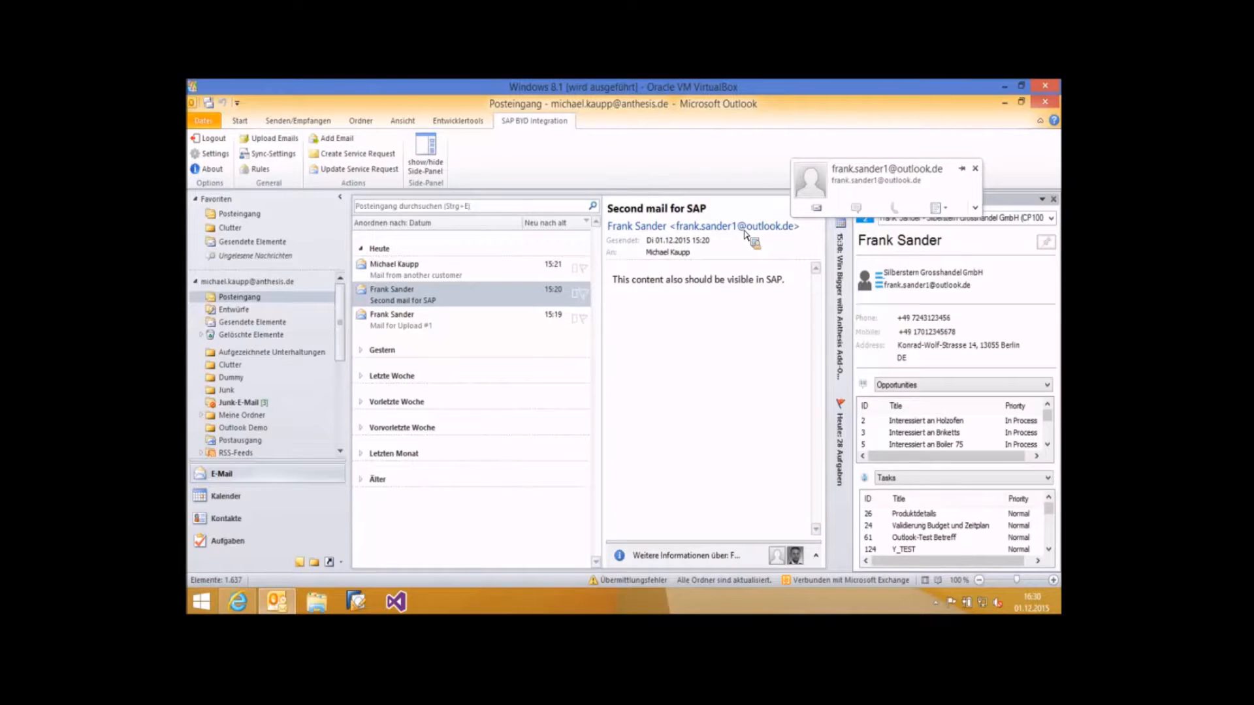
pyautogui.moveTo(745, 235); pyautogui.dragTo(872, 230)
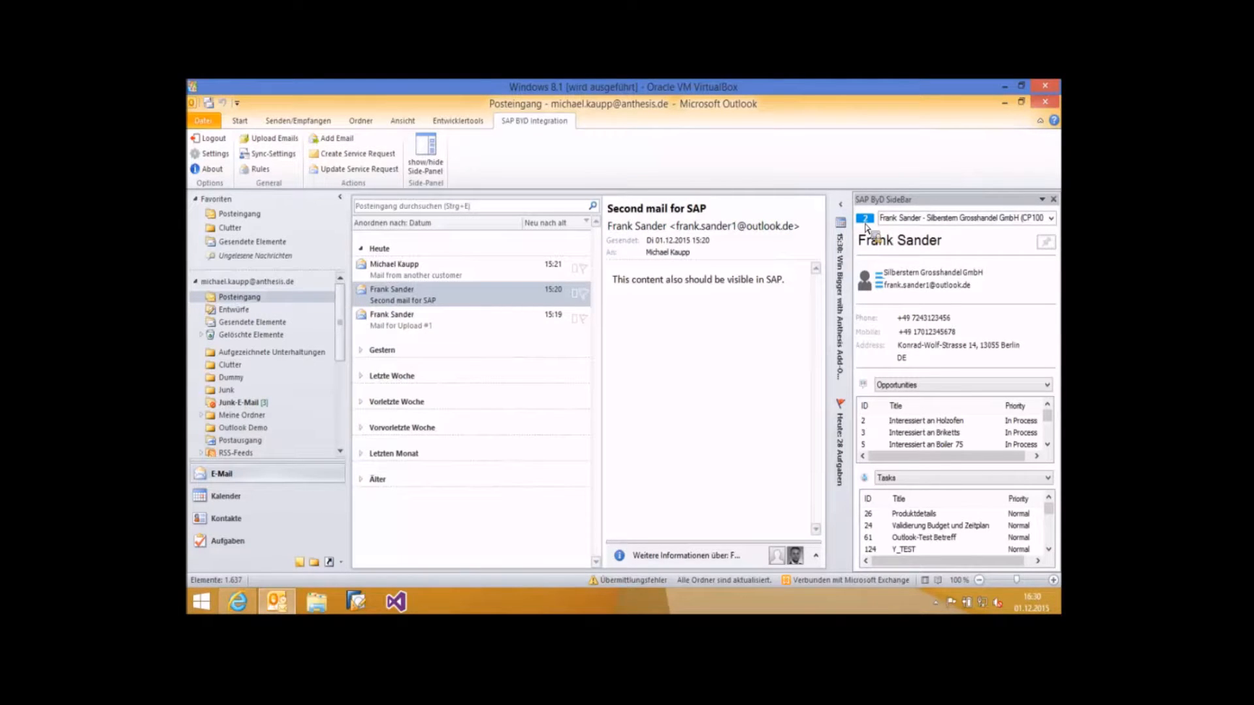
pyautogui.click(1050, 219)
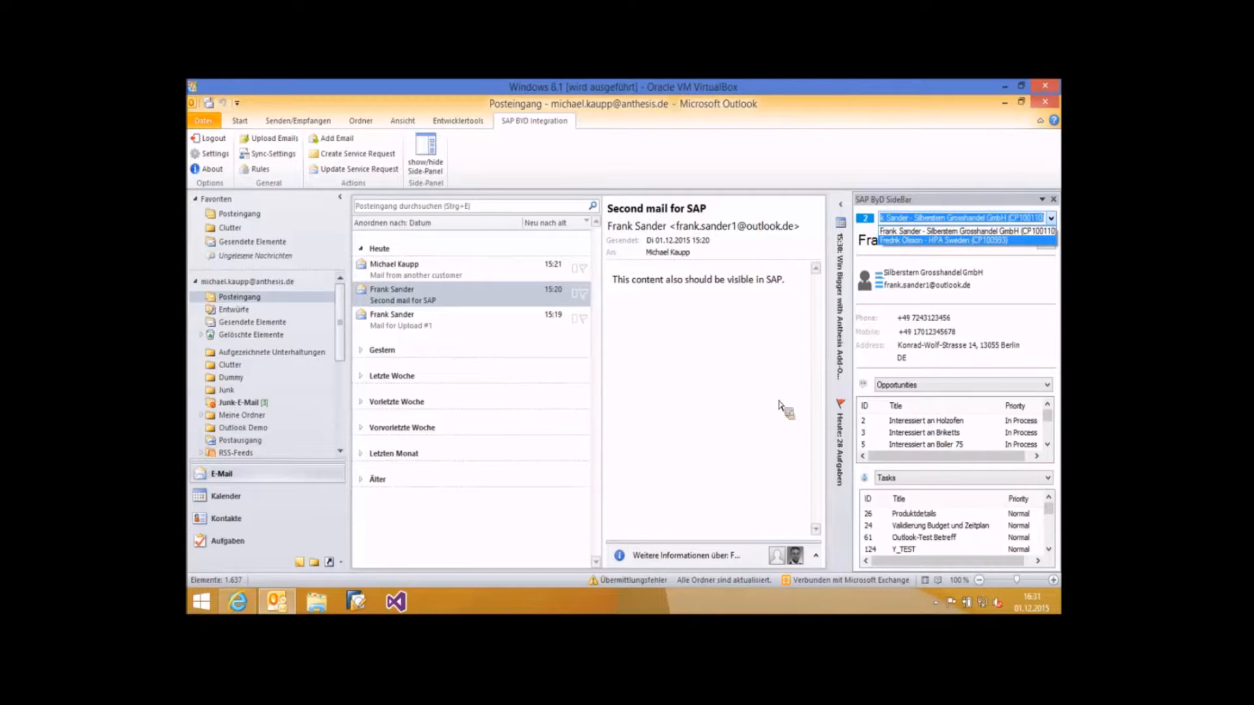
pyautogui.click(750, 384)
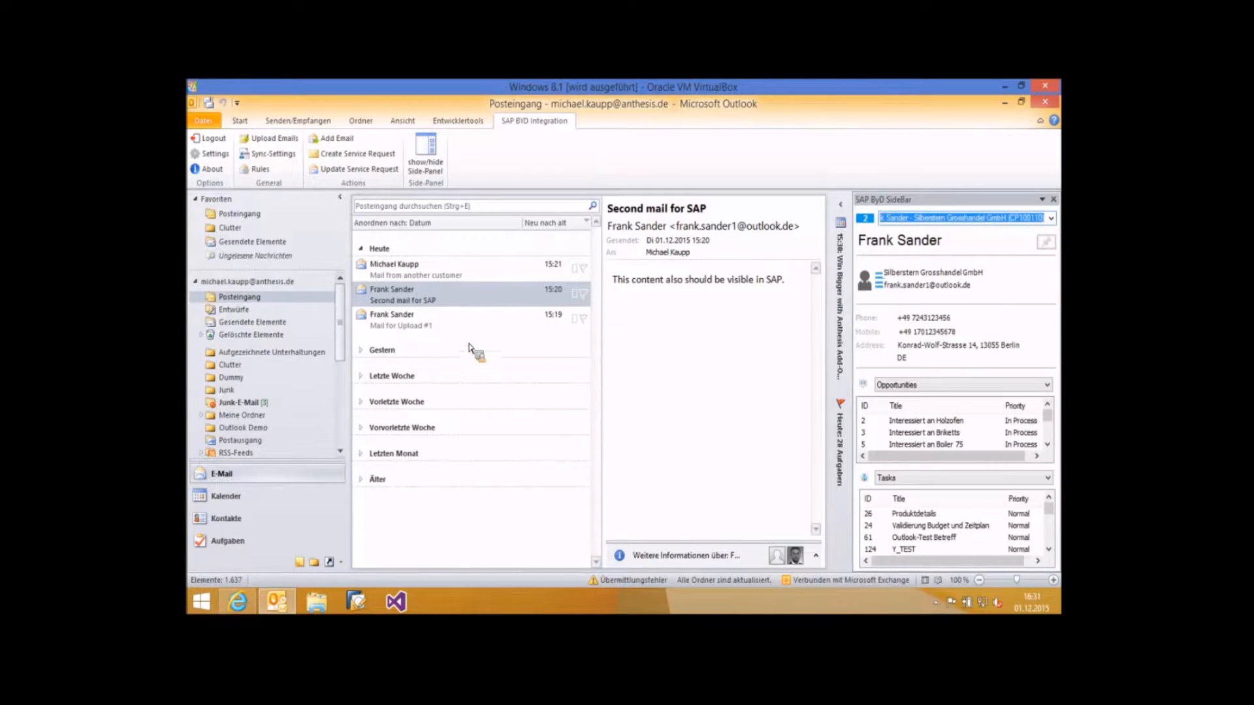
# - Reselect "Second mail for SAP" and switch to "Mail for Upload #1" to check their contact data in the sidebar
pyautogui.click(400, 300)
pyautogui.moveTo(590, 342); pyautogui.dragTo(921, 393)
pyautogui.moveTo(535, 297); pyautogui.dragTo(548, 297)
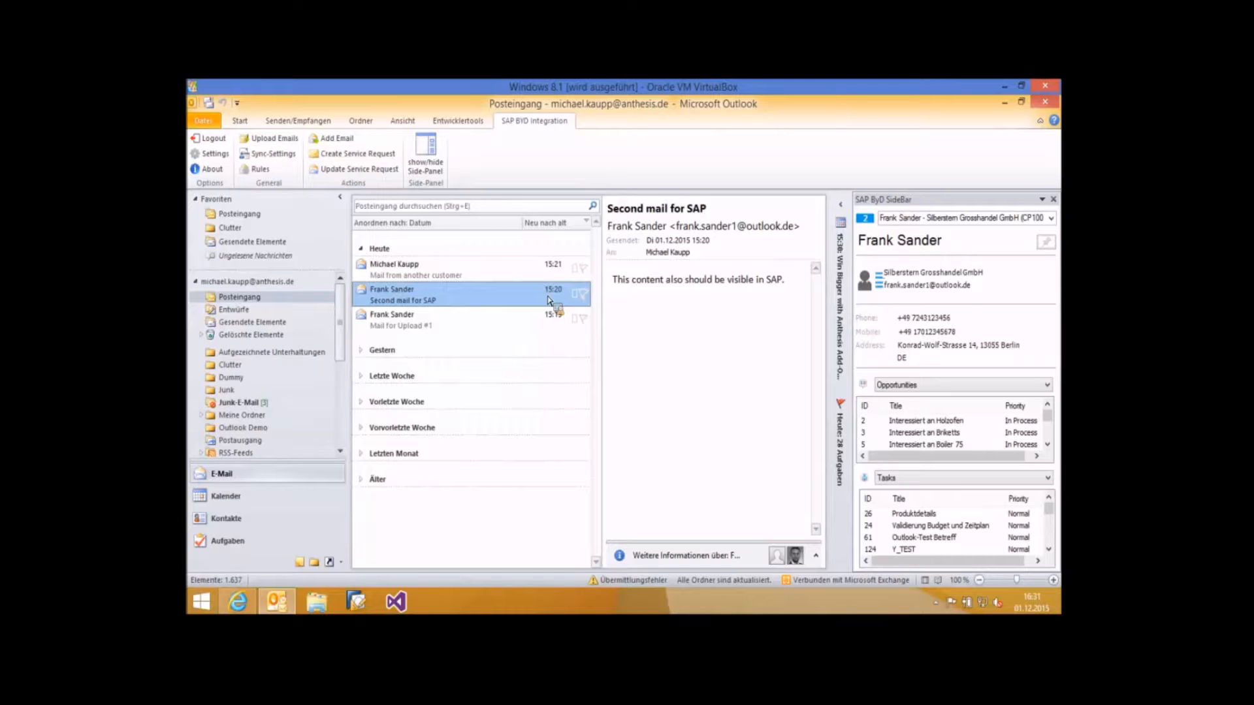
pyautogui.moveTo(547, 299); pyautogui.dragTo(445, 310)
pyautogui.click(407, 317)
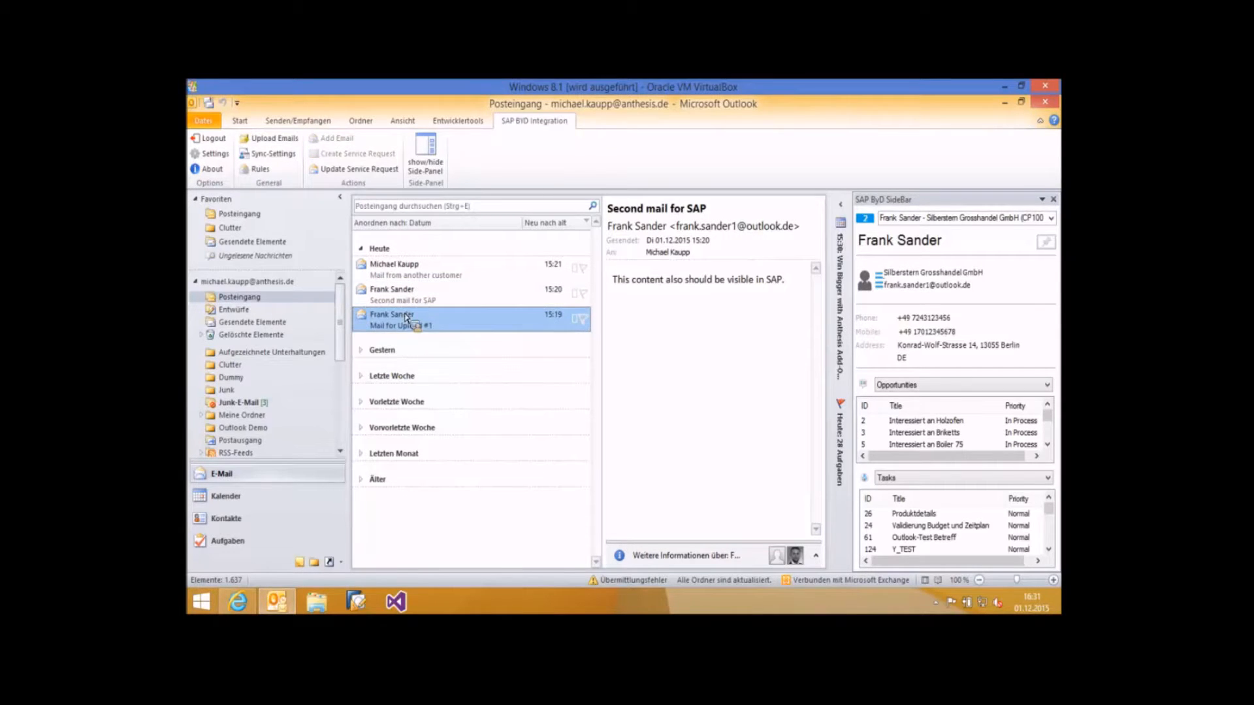
# - Try to show the contact data for "Mail from another customer" and log out of SAP
pyautogui.moveTo(405, 278); pyautogui.dragTo(292, 187)
pyautogui.click(392, 267)
pyautogui.moveTo(259, 149); pyautogui.dragTo(299, 184)
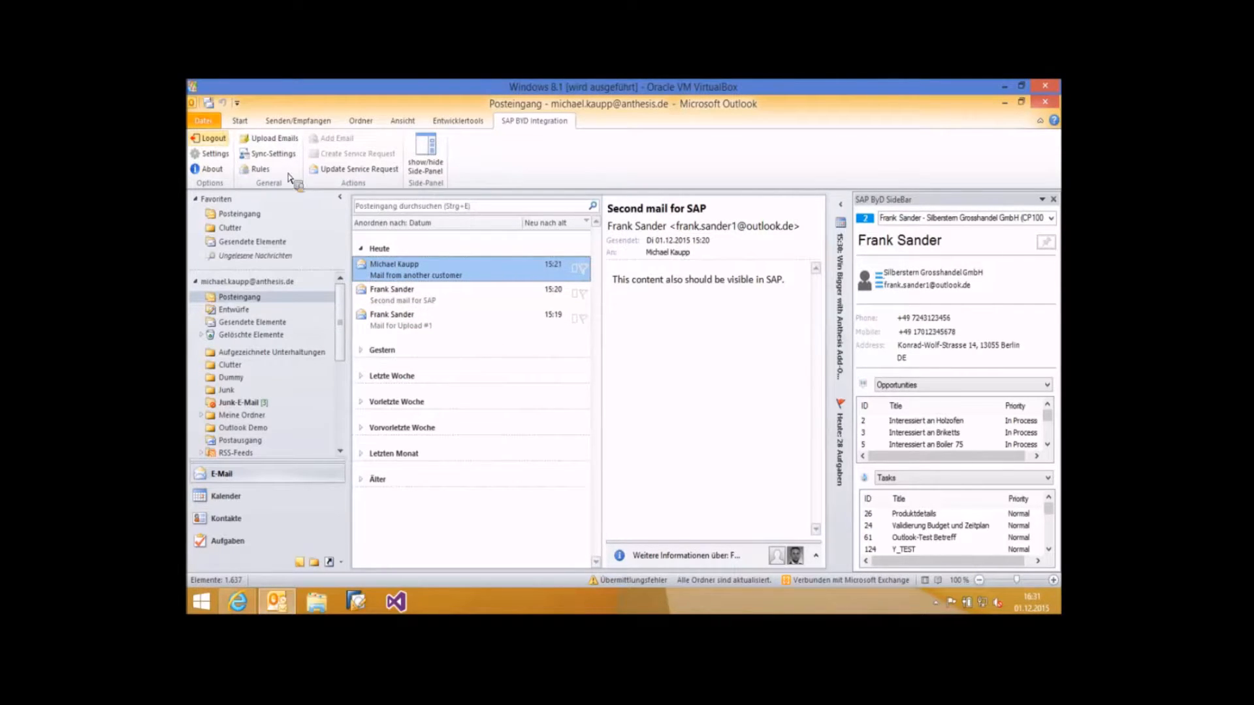
pyautogui.click(208, 140)
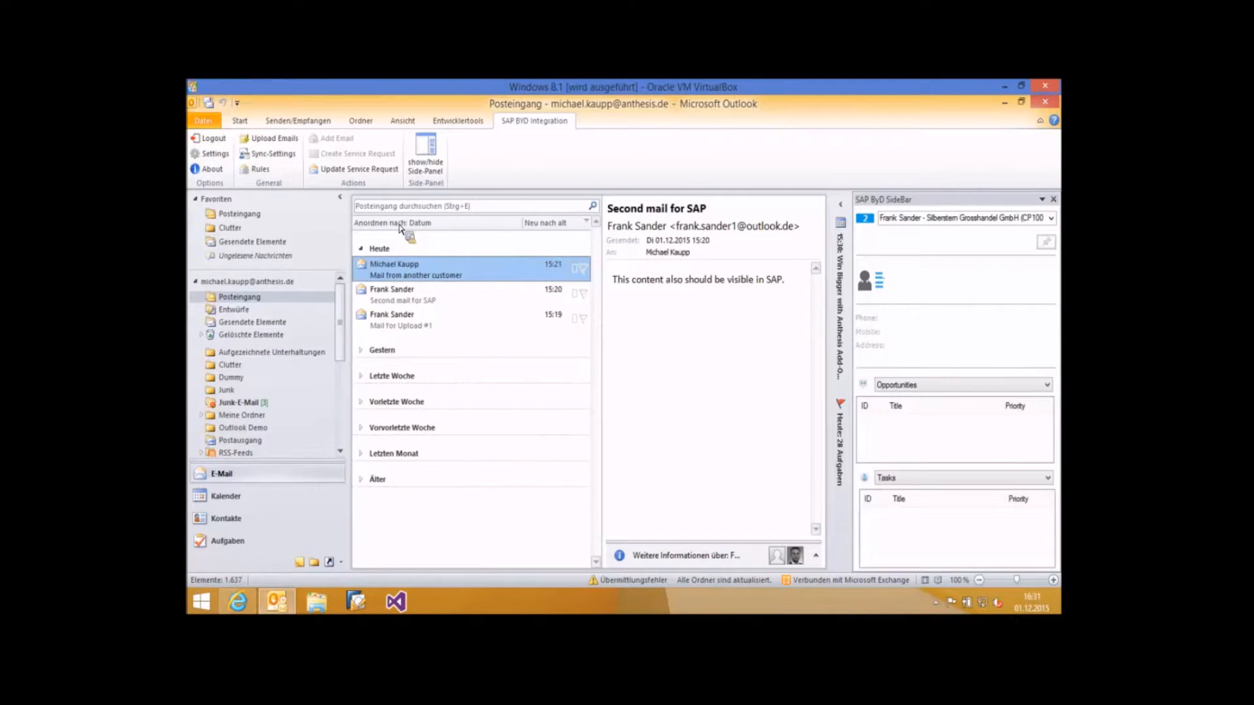
pyautogui.click(379, 318)
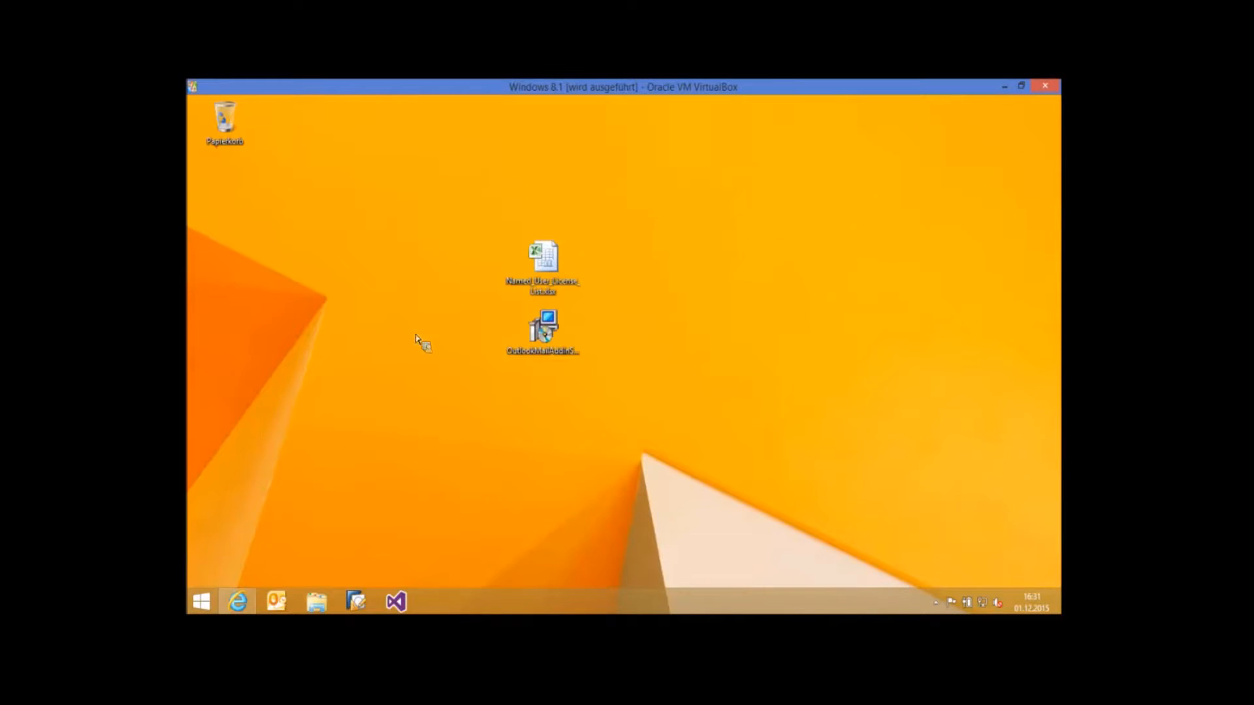
# - Restart Outlook and log in to SAP through the SAP BYD Integration add-in
pyautogui.click(269, 601)
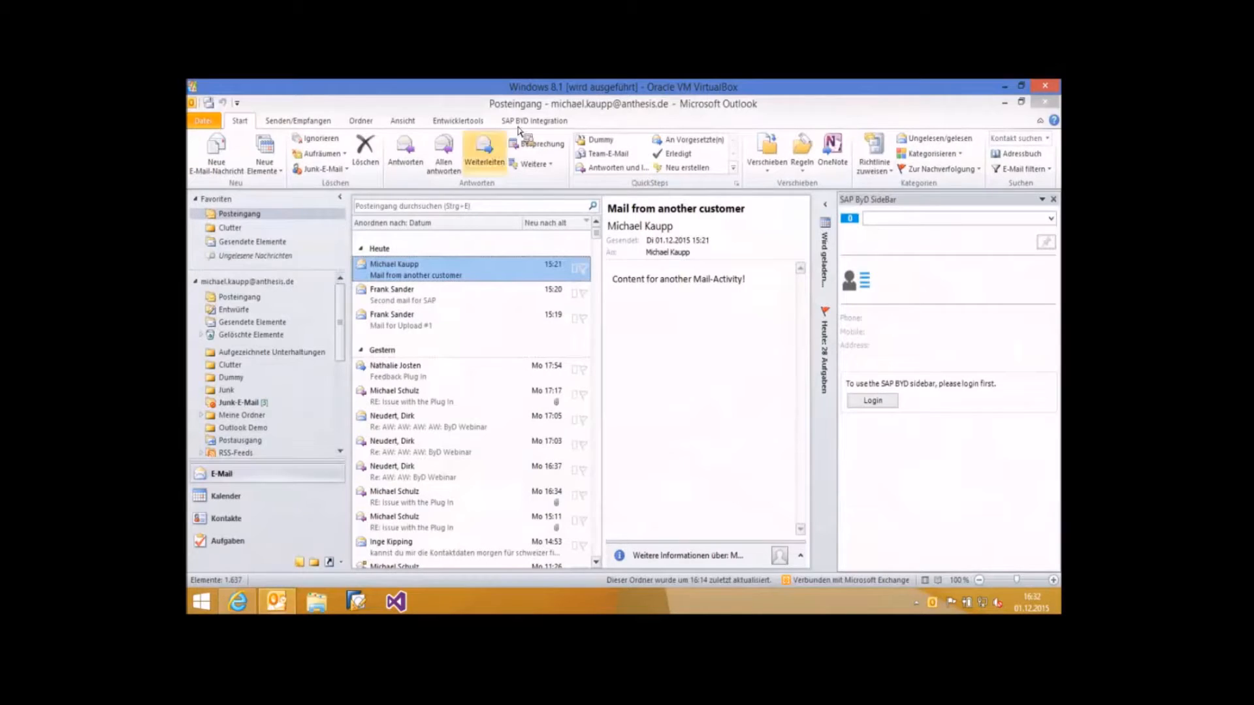
pyautogui.click(522, 121)
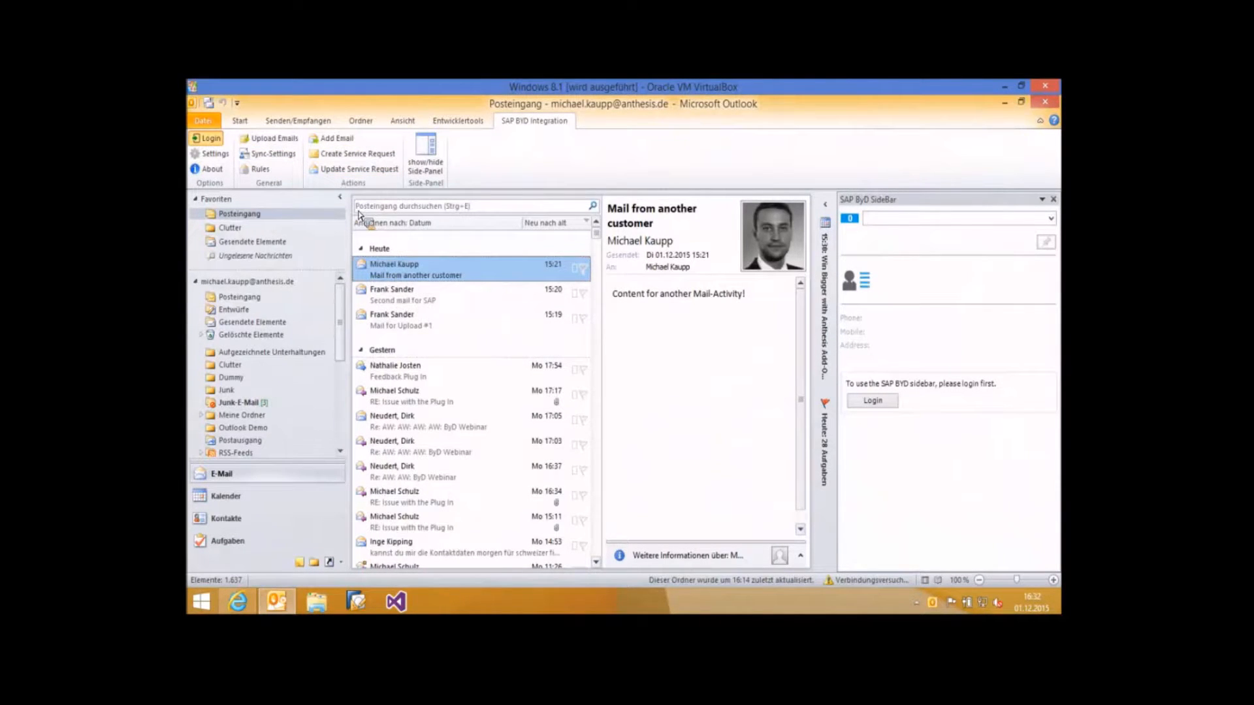
# - Collapse the inbox date groups Gestern, Letzte Woche and Vorletzte Woche
pyautogui.click(363, 353)
pyautogui.click(363, 377)
pyautogui.click(363, 402)
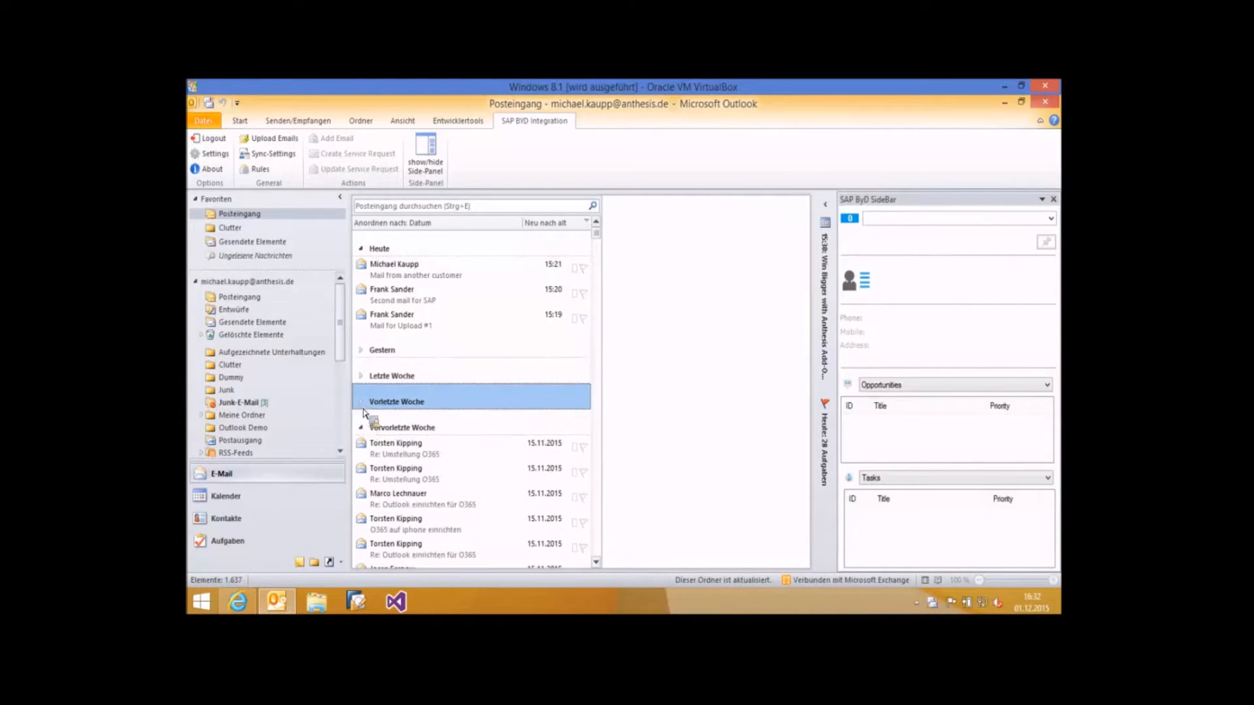
# - Collapse the inbox date groups Vorvorletzte Woche, Letzten Monat and Älter
pyautogui.click(363, 428)
pyautogui.click(363, 454)
pyautogui.click(363, 479)
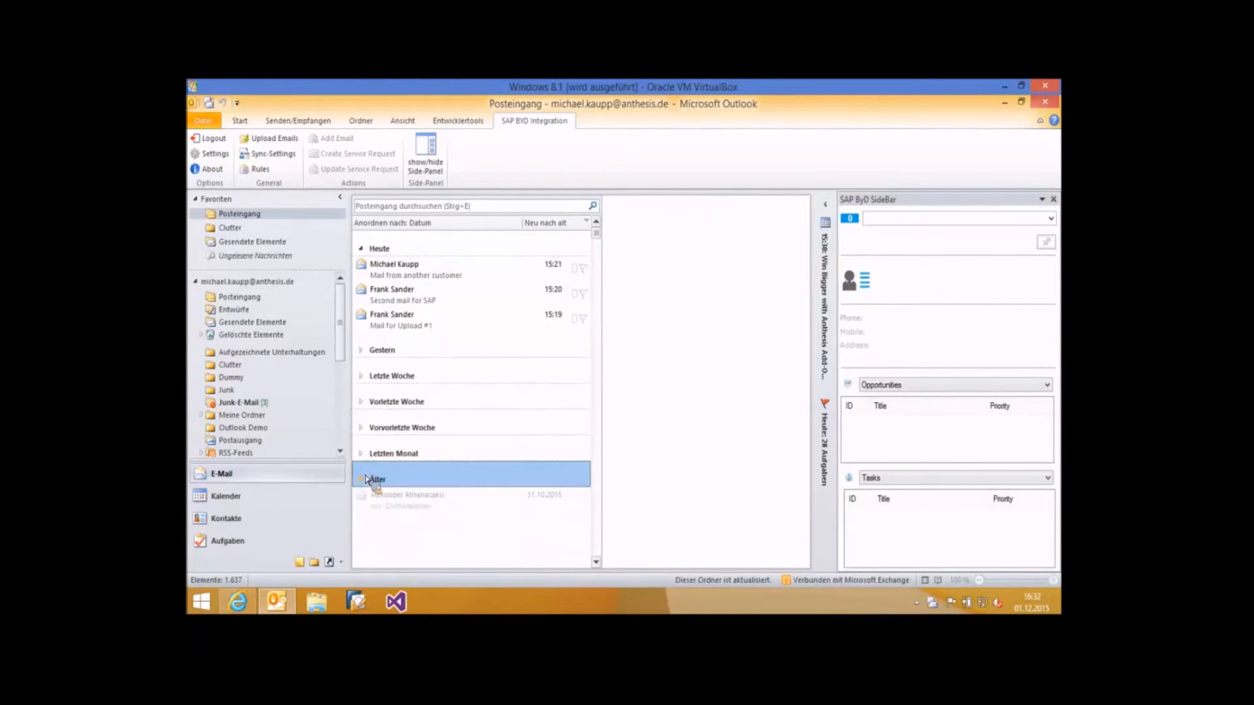
# - Select "Mail for Upload #1", start Add Email for it and compare its customer and contact assignment with the mail
pyautogui.click(384, 319)
pyautogui.click(388, 303)
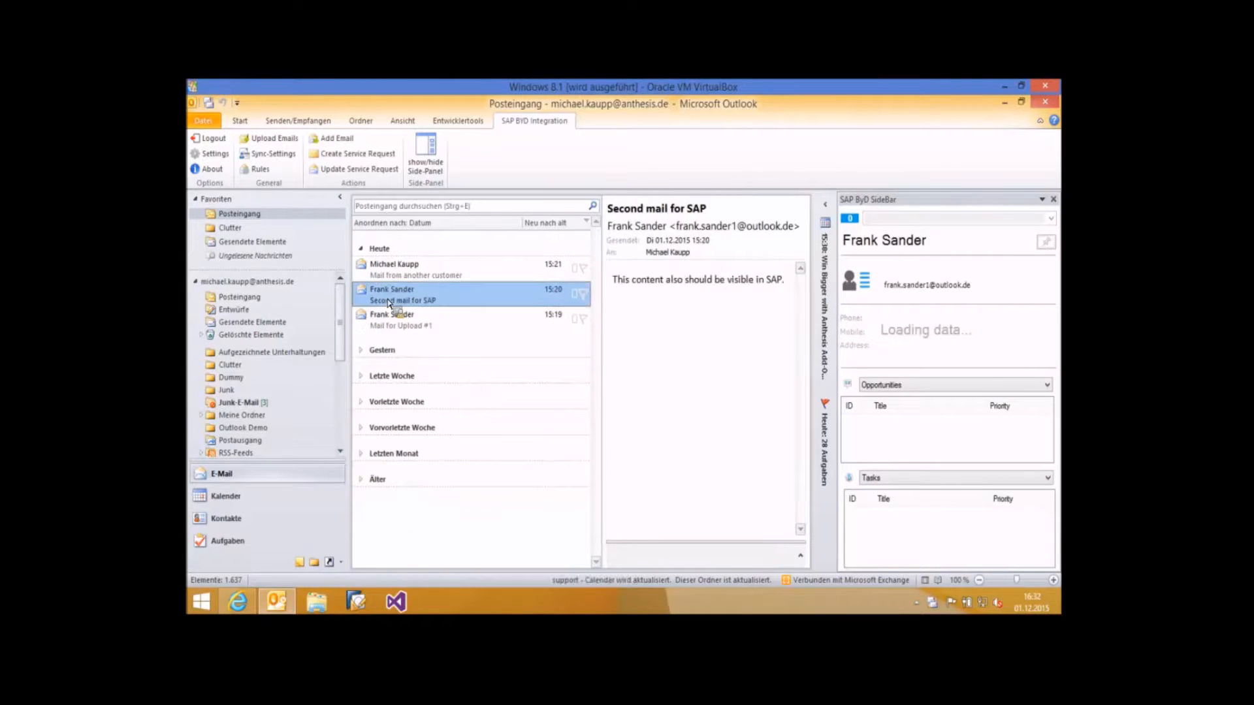
pyautogui.moveTo(389, 302); pyautogui.dragTo(399, 324)
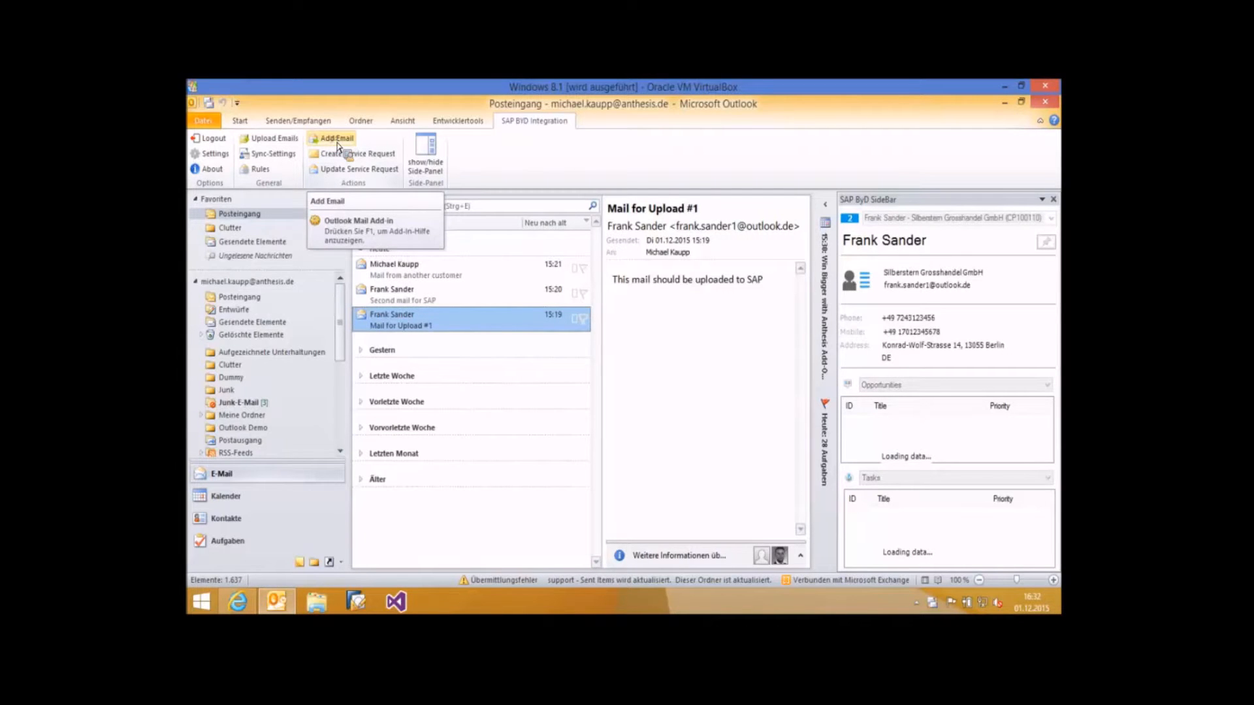
pyautogui.click(337, 142)
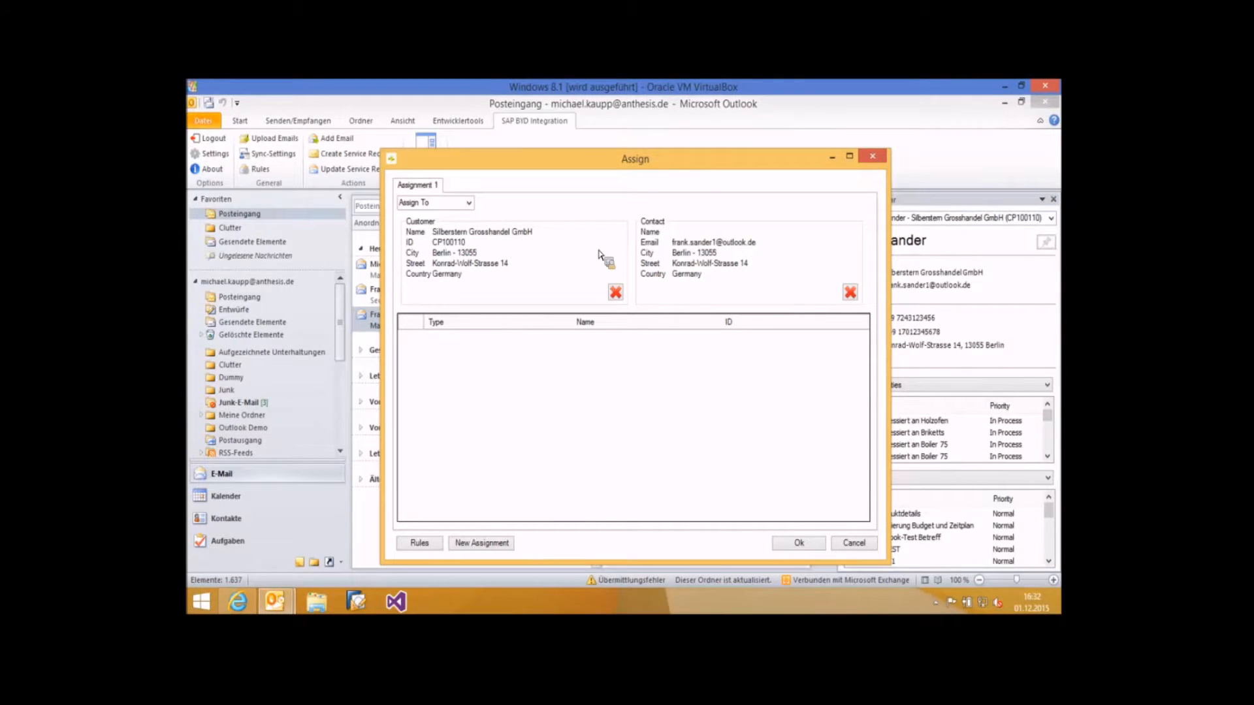
pyautogui.moveTo(561, 163); pyautogui.dragTo(556, 348)
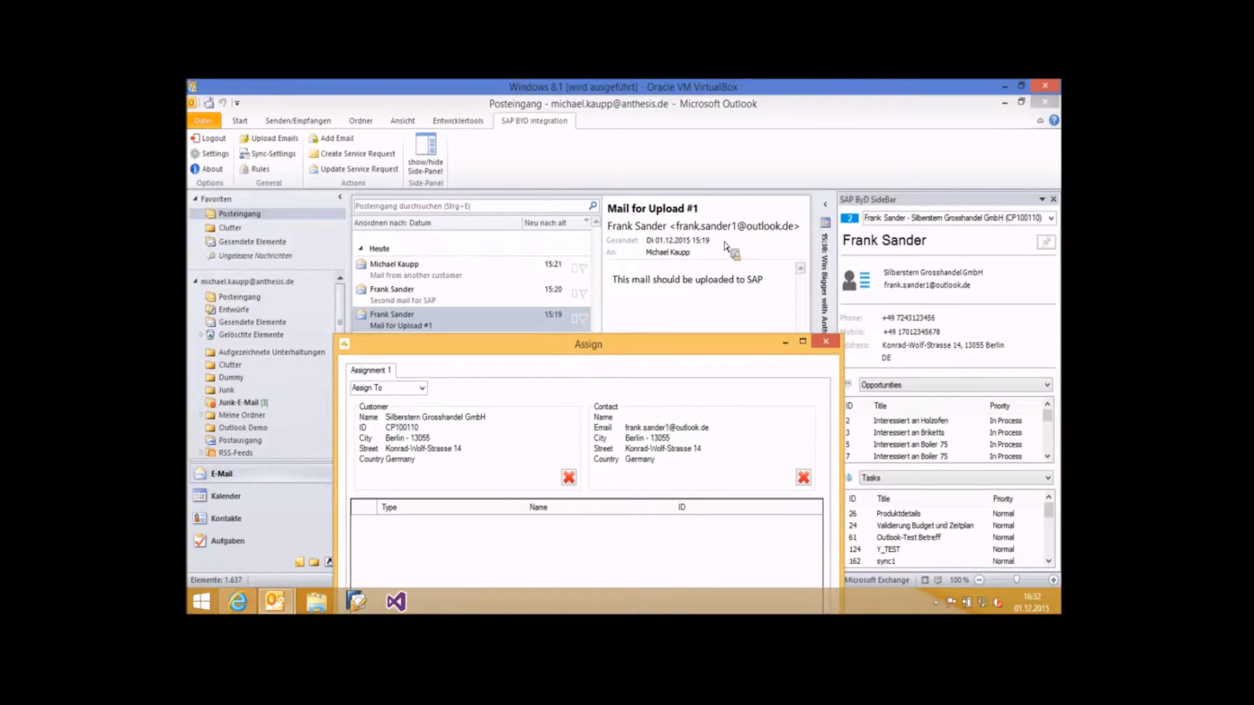
pyautogui.moveTo(706, 344); pyautogui.dragTo(753, 131)
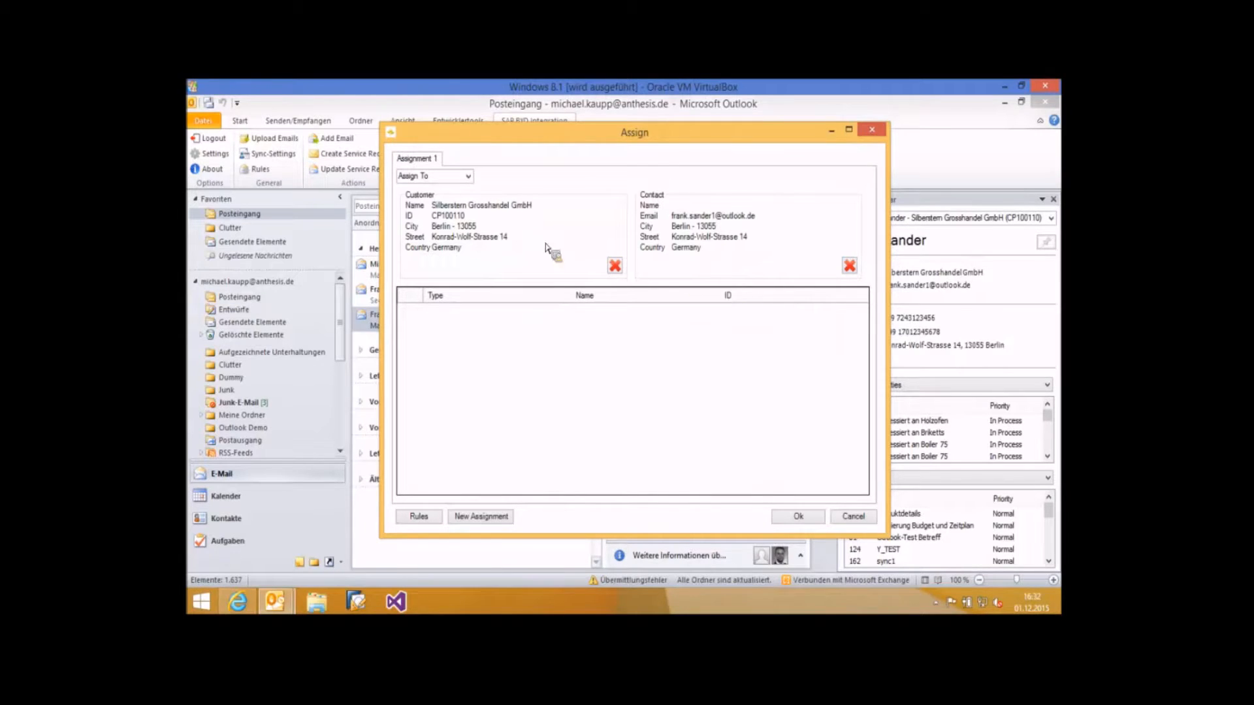
# - Assign the opportunity "Interessiert an Briketts" with ID 3 to "Mail for Upload #1"
pyautogui.click(459, 176)
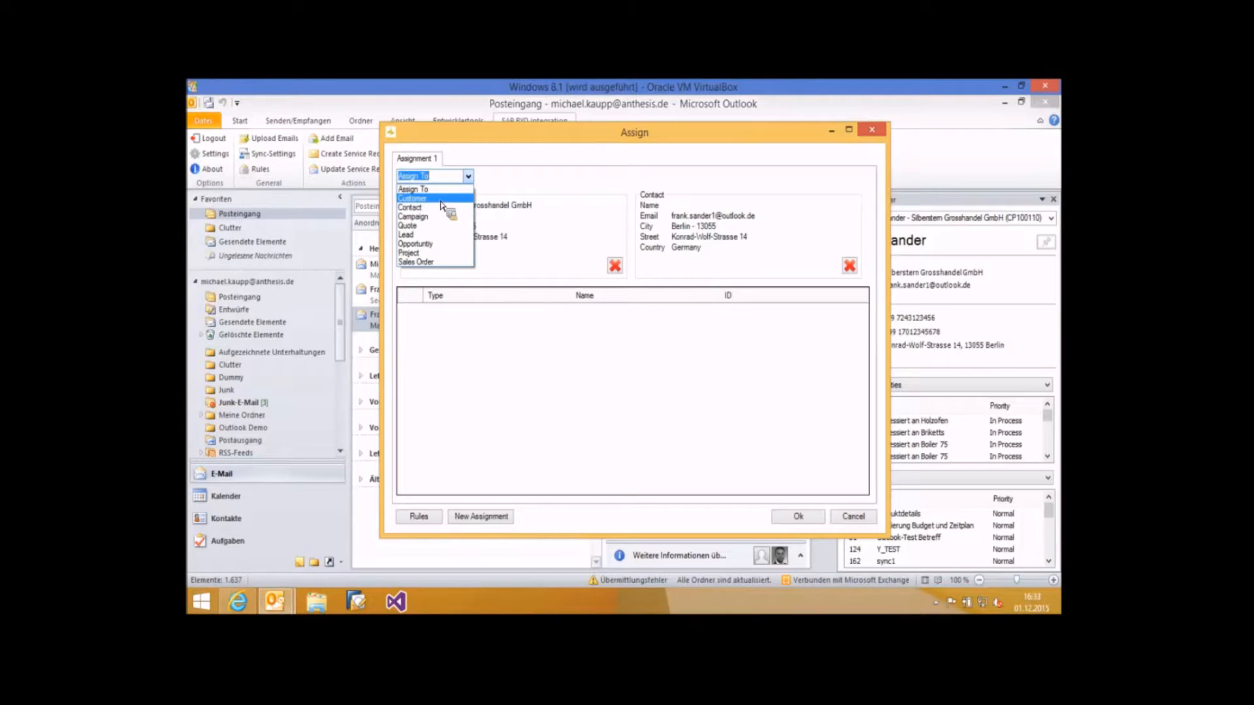
pyautogui.click(532, 211)
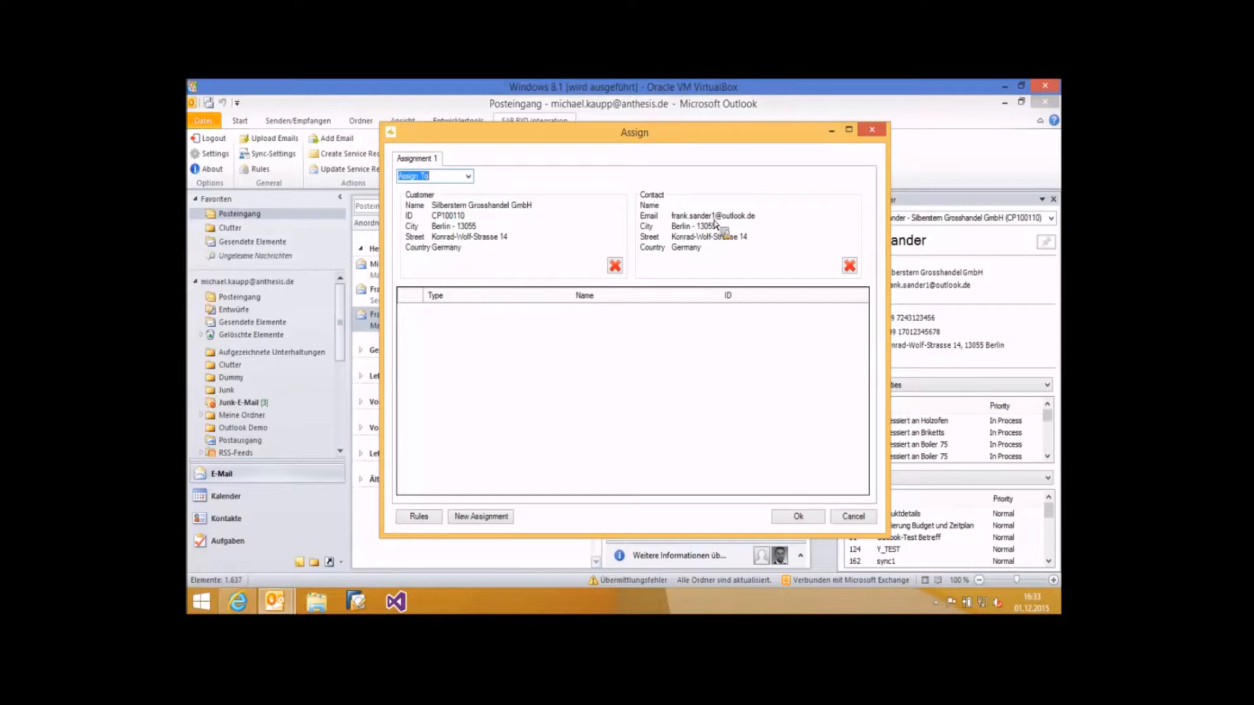
pyautogui.click(469, 177)
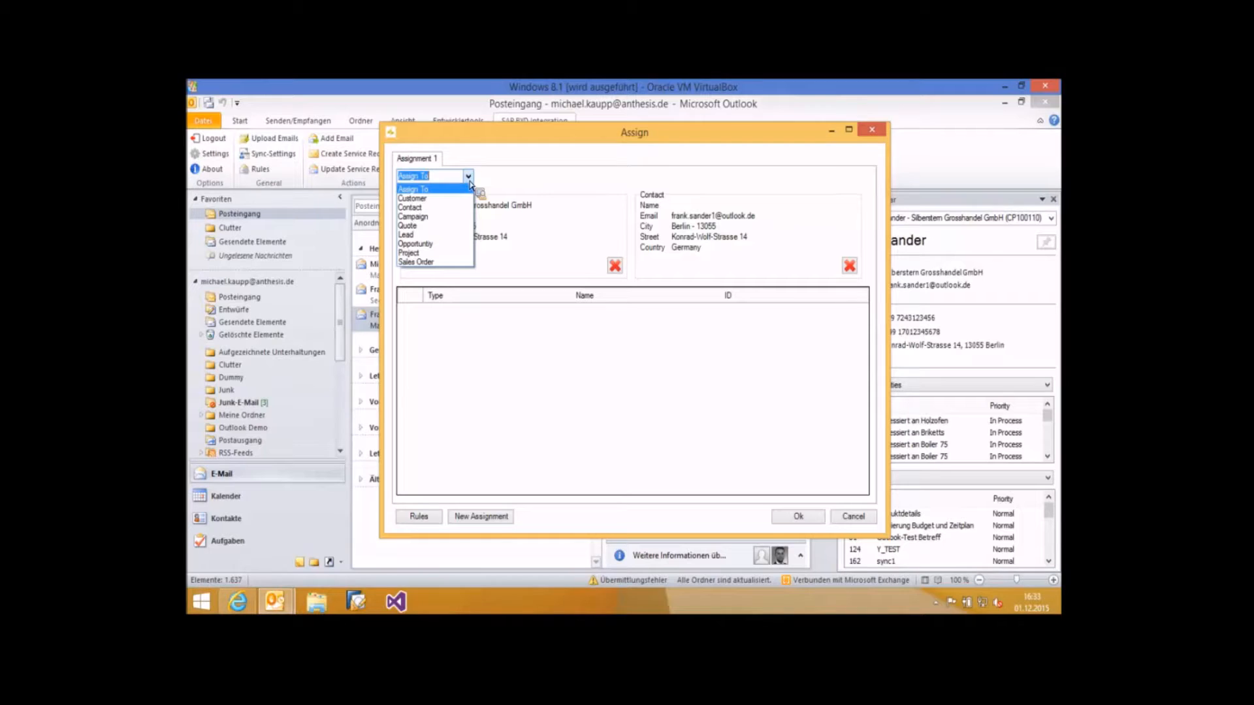
pyautogui.click(421, 244)
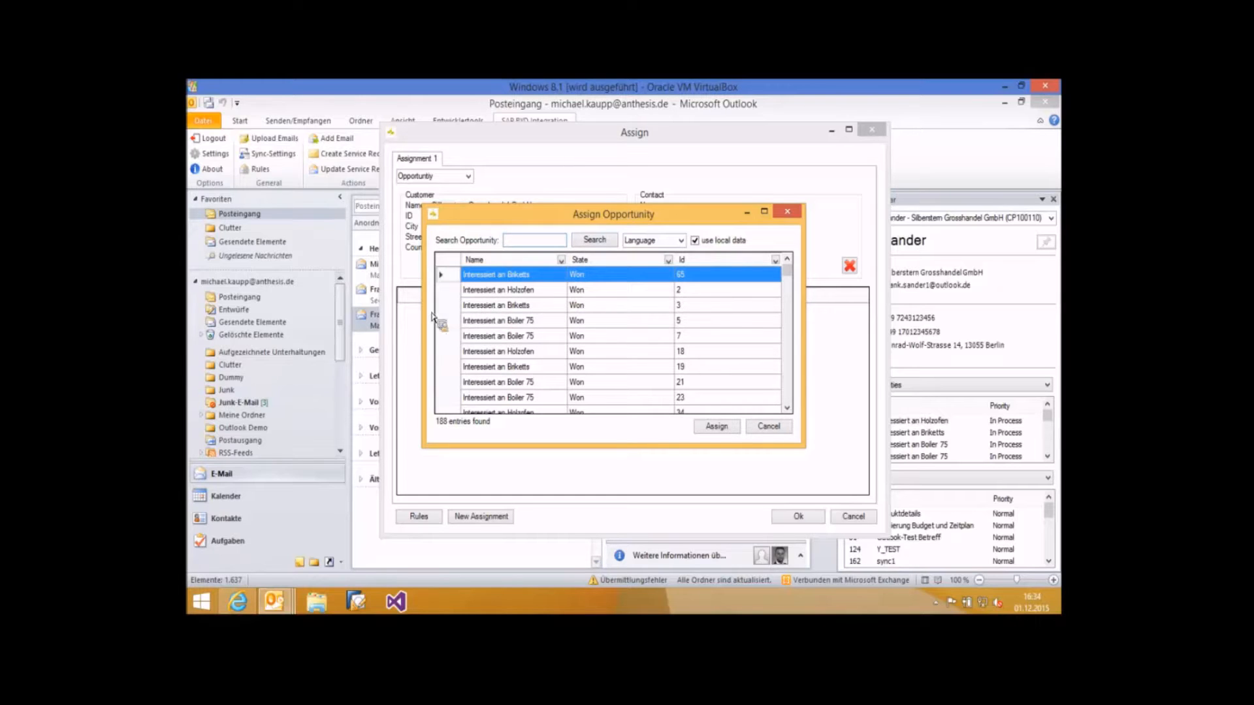
pyautogui.click(482, 307)
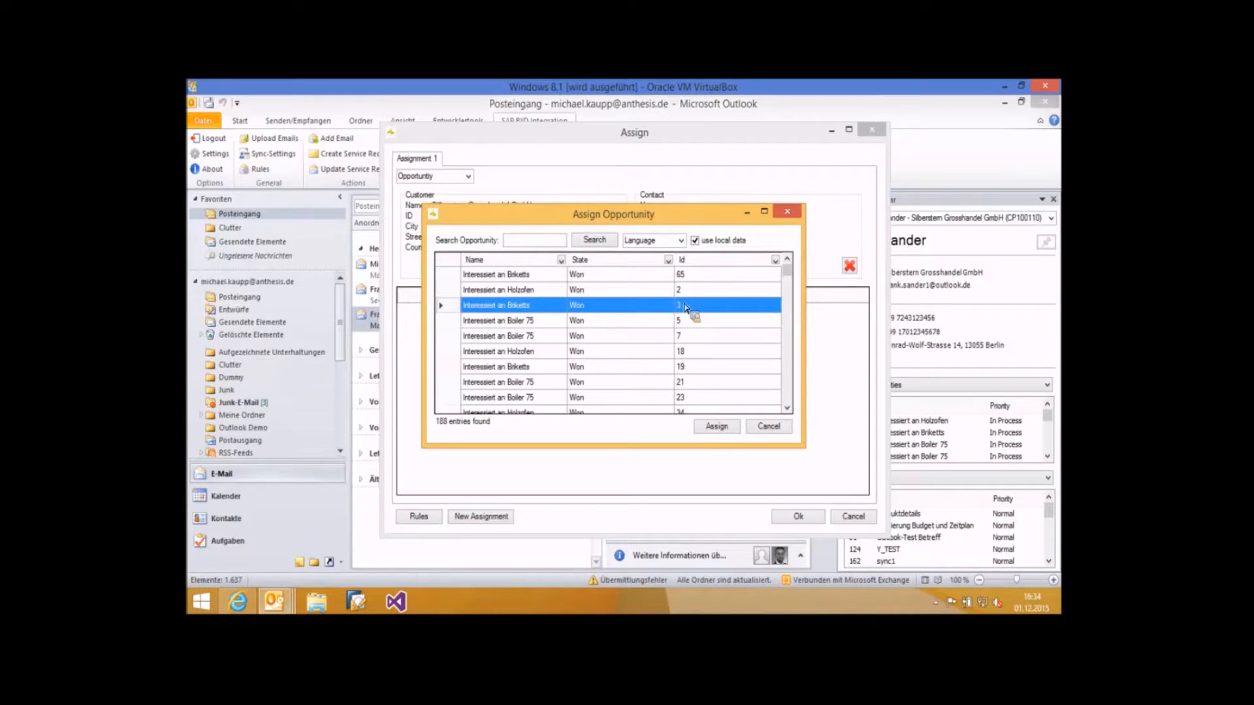
pyautogui.click(718, 426)
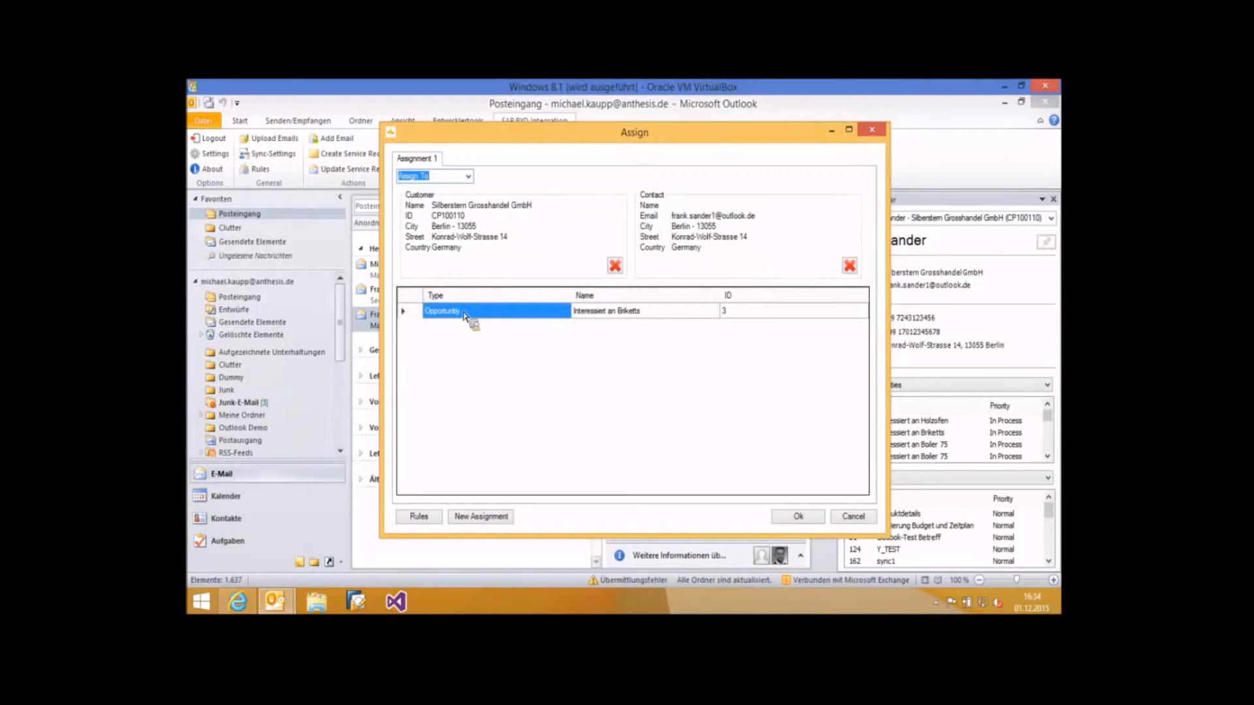
# - Add the lead "Erneuerung Vertriebskontakt" with ID 251 to the assignment and accept it
pyautogui.click(468, 176)
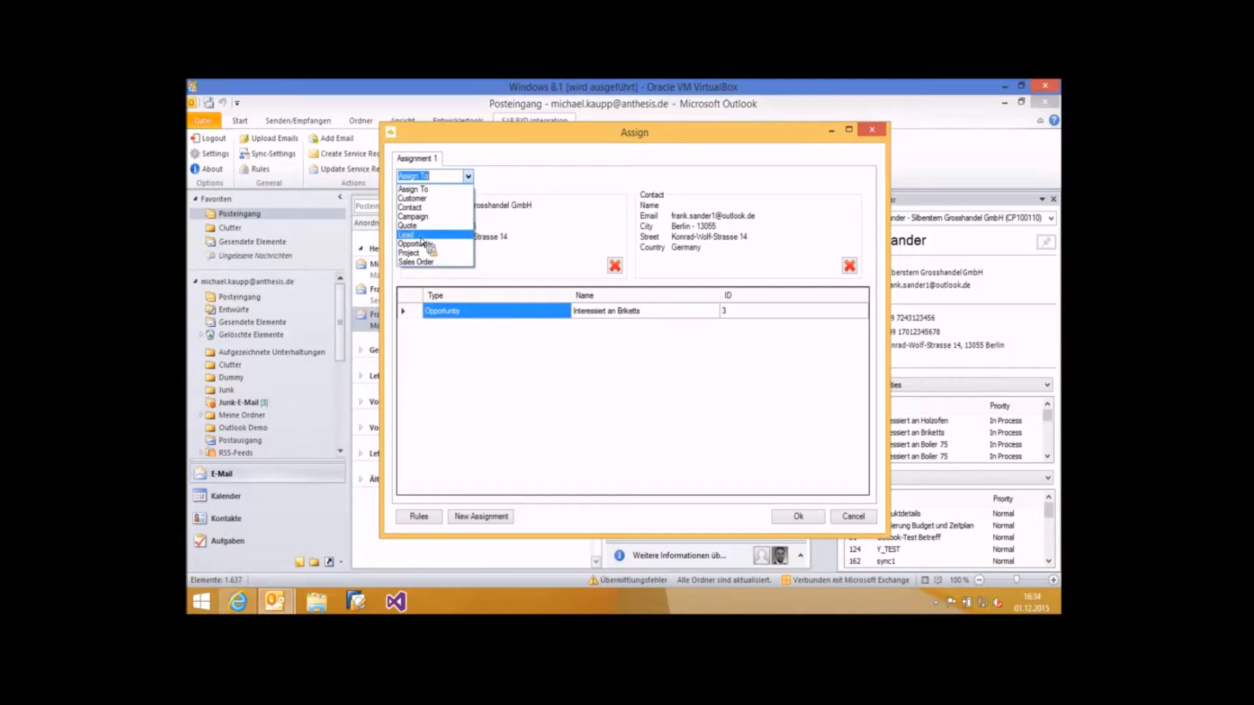
pyautogui.click(421, 235)
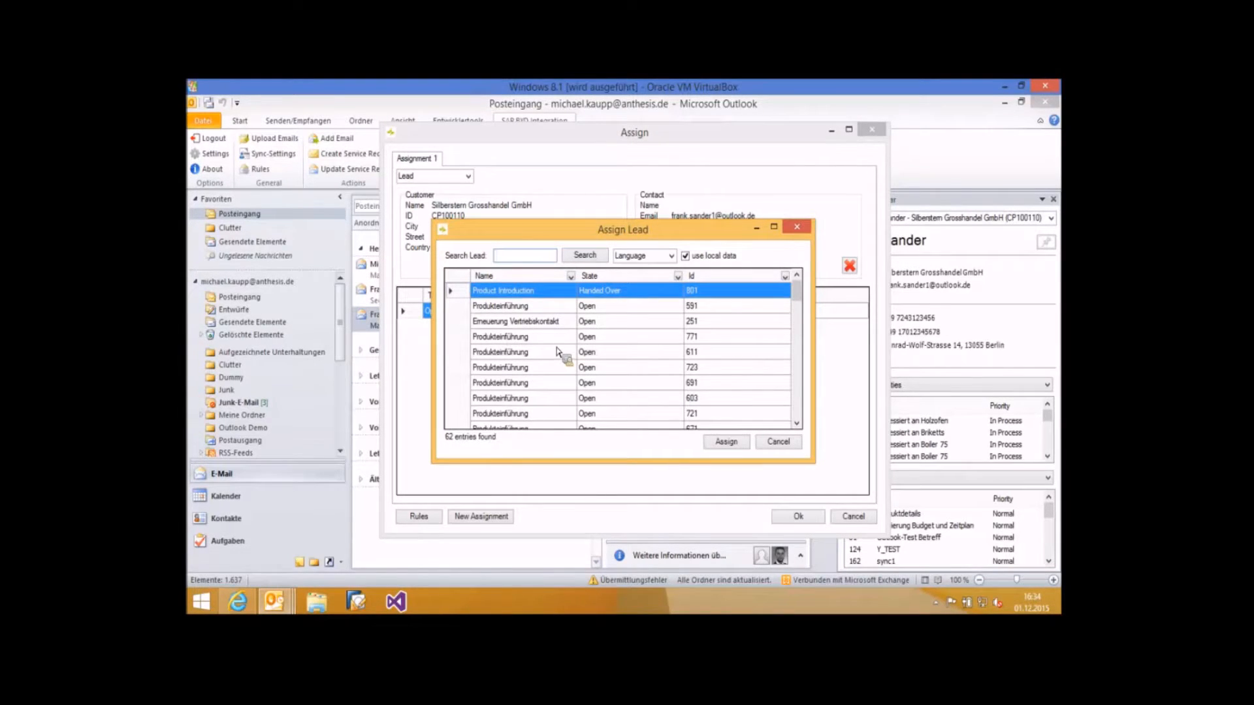
pyautogui.click(465, 322)
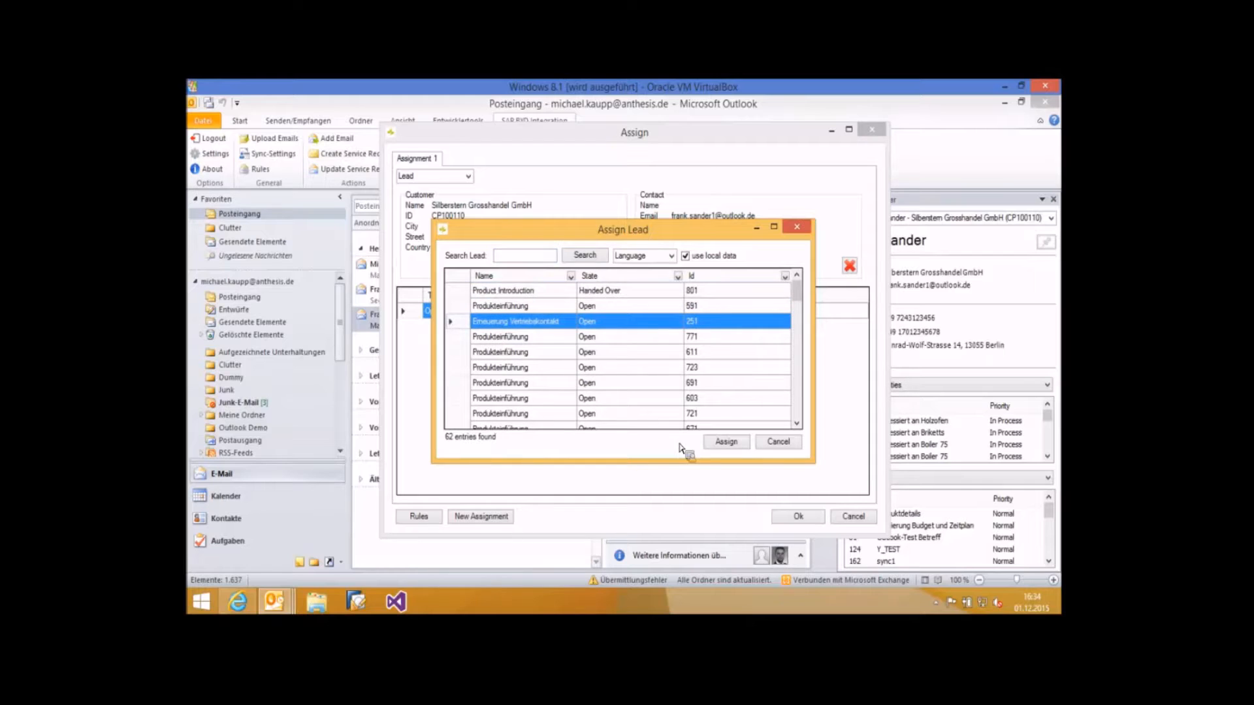
pyautogui.click(726, 443)
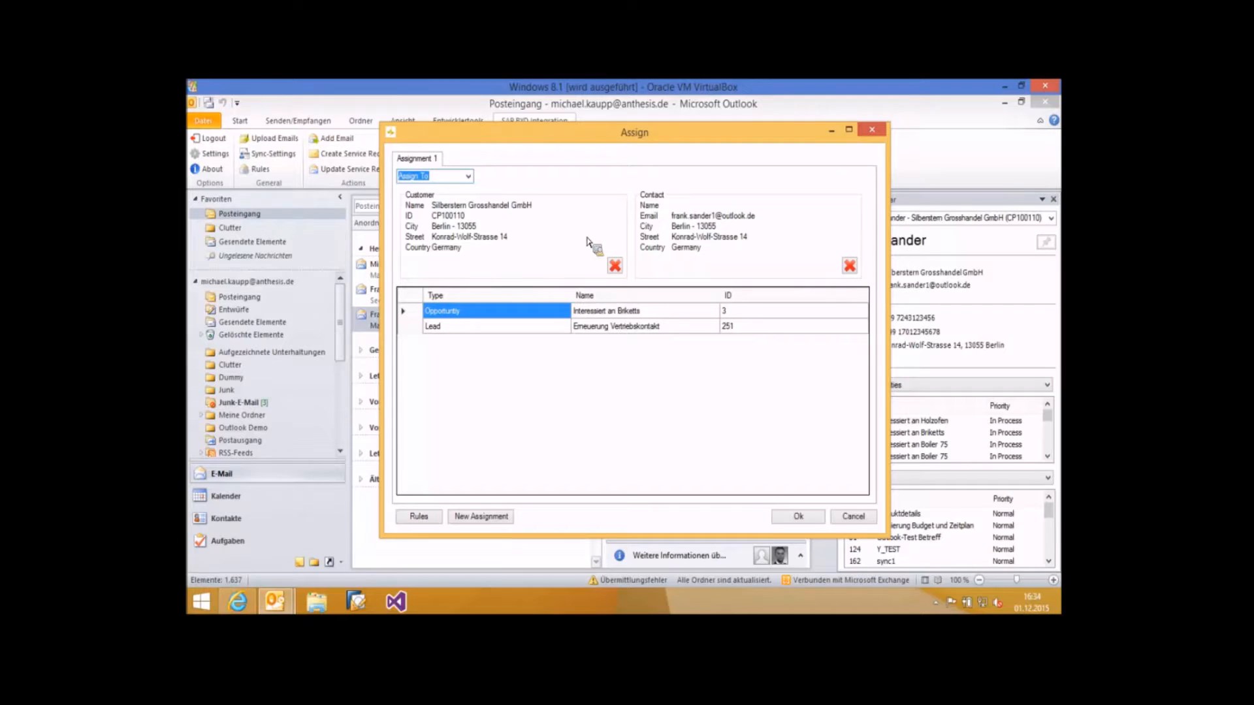
pyautogui.click(802, 517)
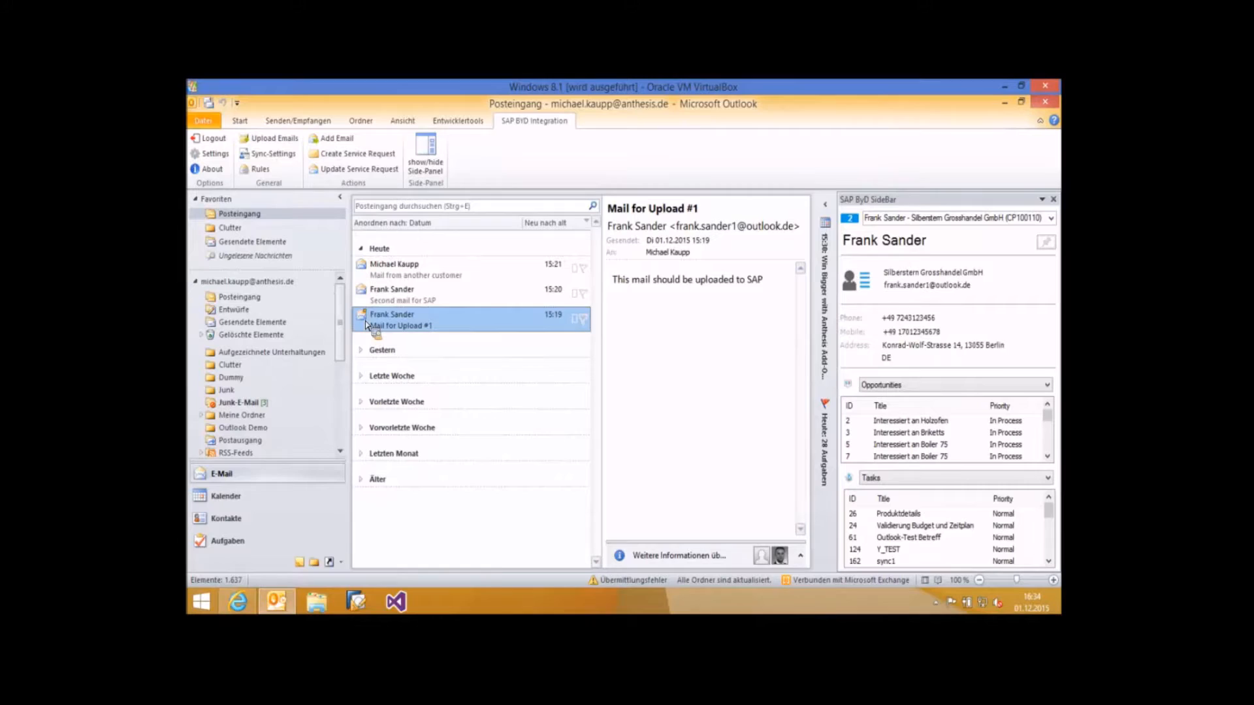
# - View the assignment details of "Mail for Upload #1" in the upload list, and close the list without uploading
pyautogui.moveTo(365, 325); pyautogui.dragTo(587, 288)
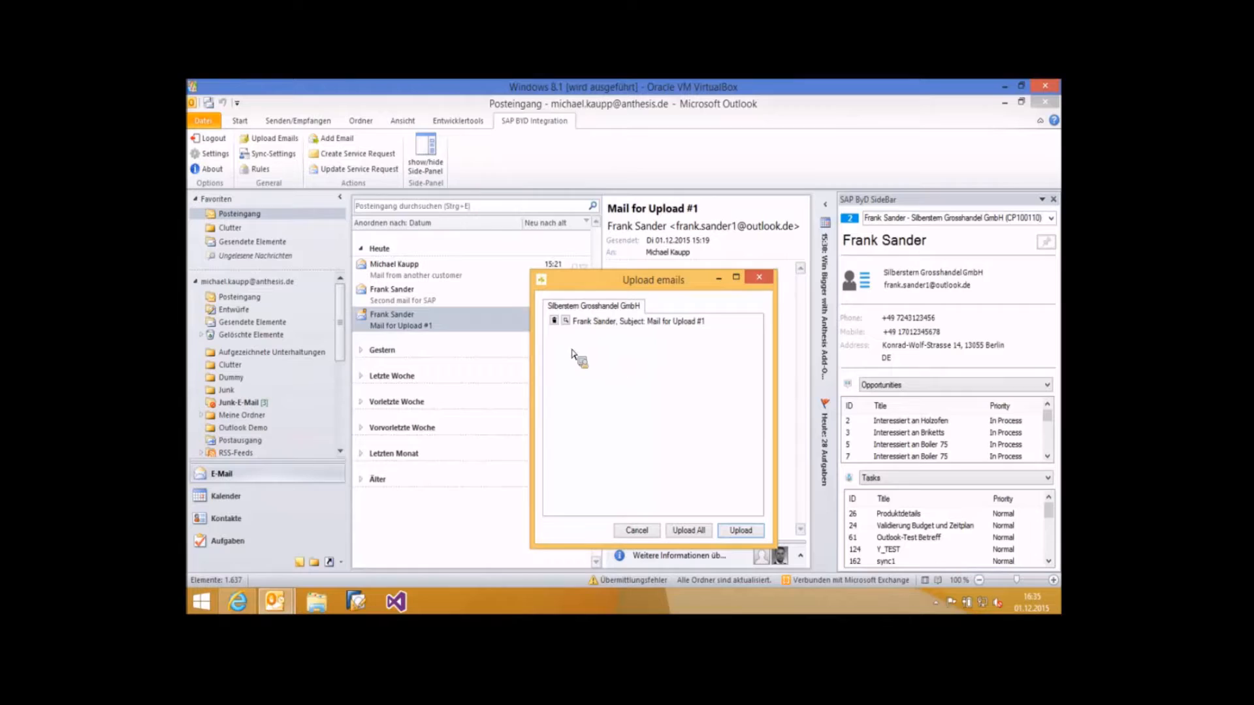
pyautogui.click(566, 322)
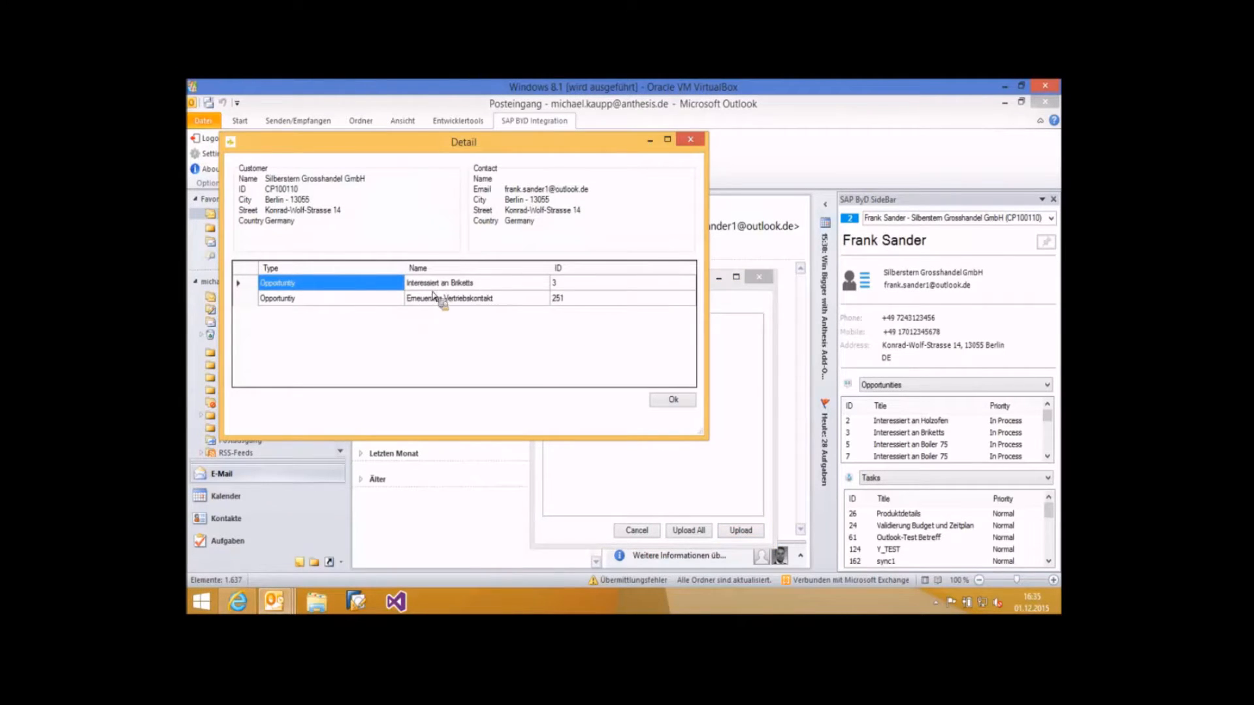
pyautogui.click(672, 401)
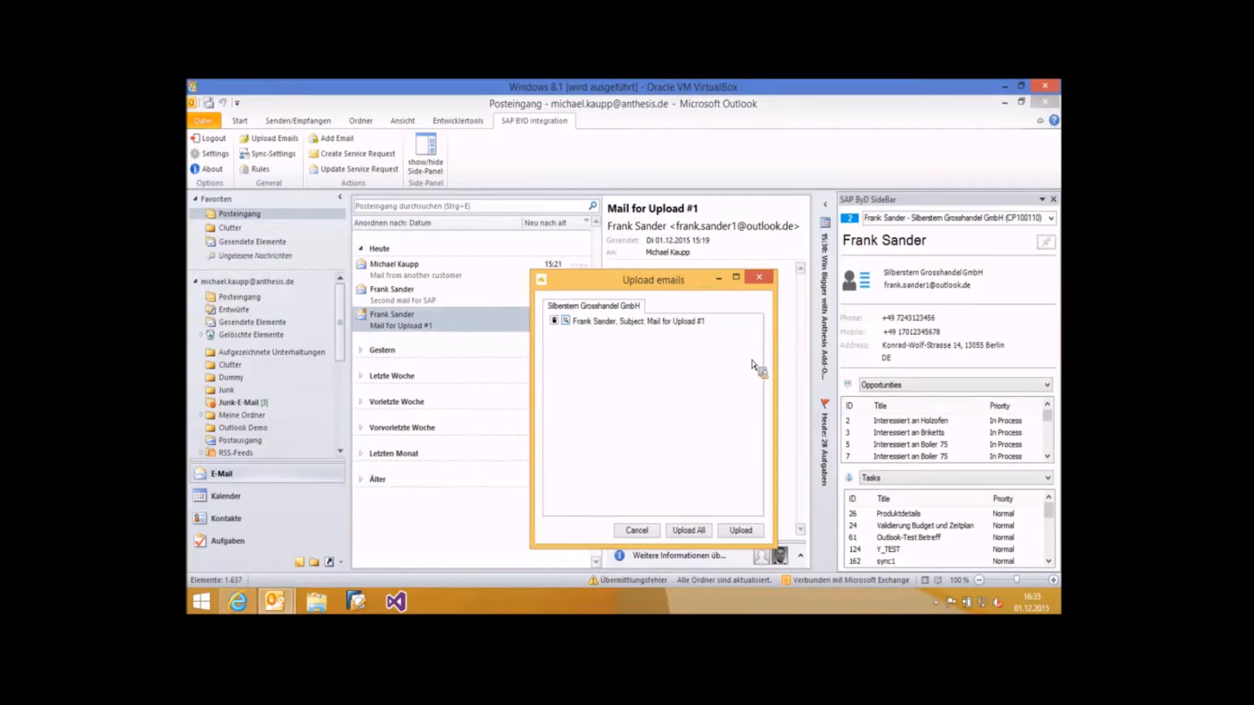
pyautogui.click(755, 280)
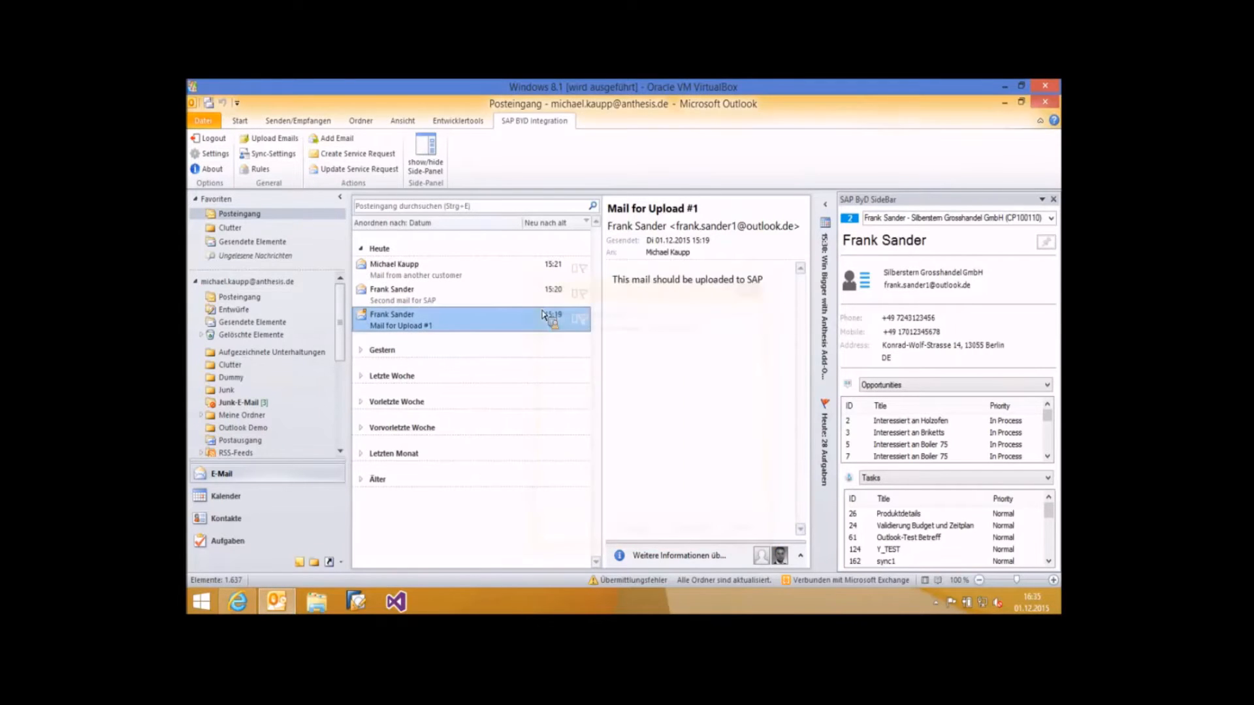
# - Add "Second mail for SAP" to the upload list with the proposed Silberstern Grosshandel GmbH assignment
pyautogui.click(411, 297)
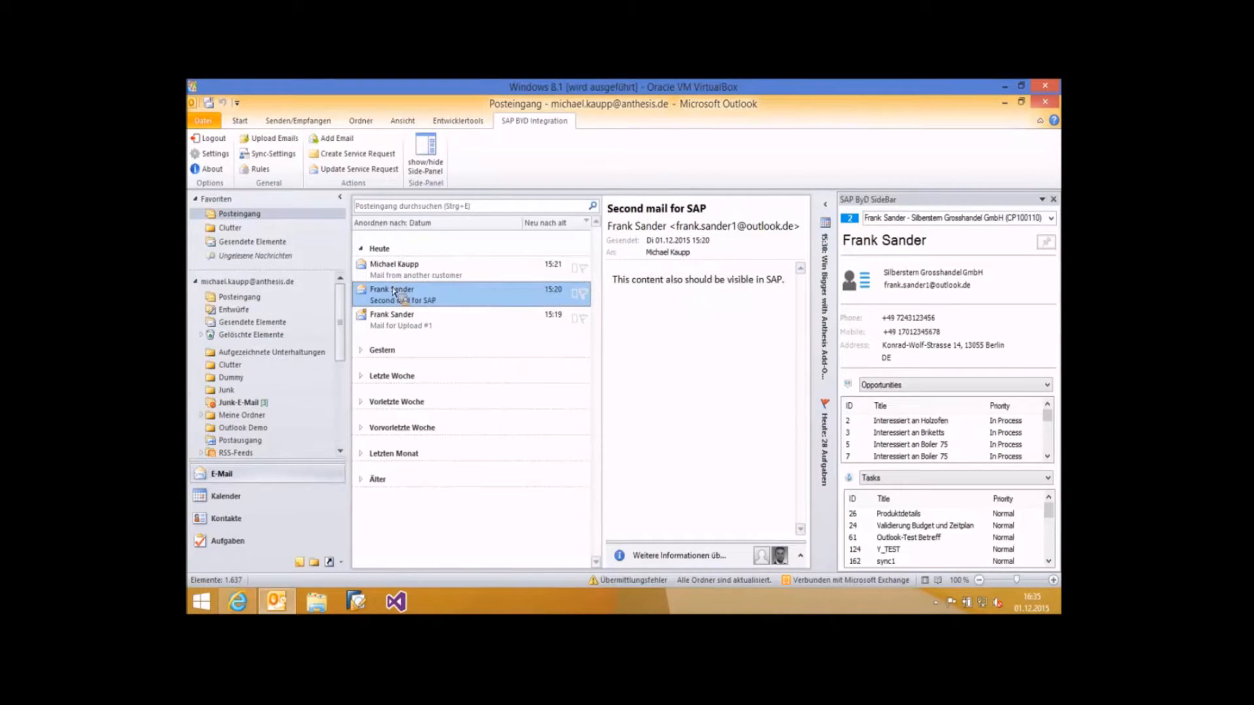
pyautogui.moveTo(401, 295); pyautogui.dragTo(330, 139)
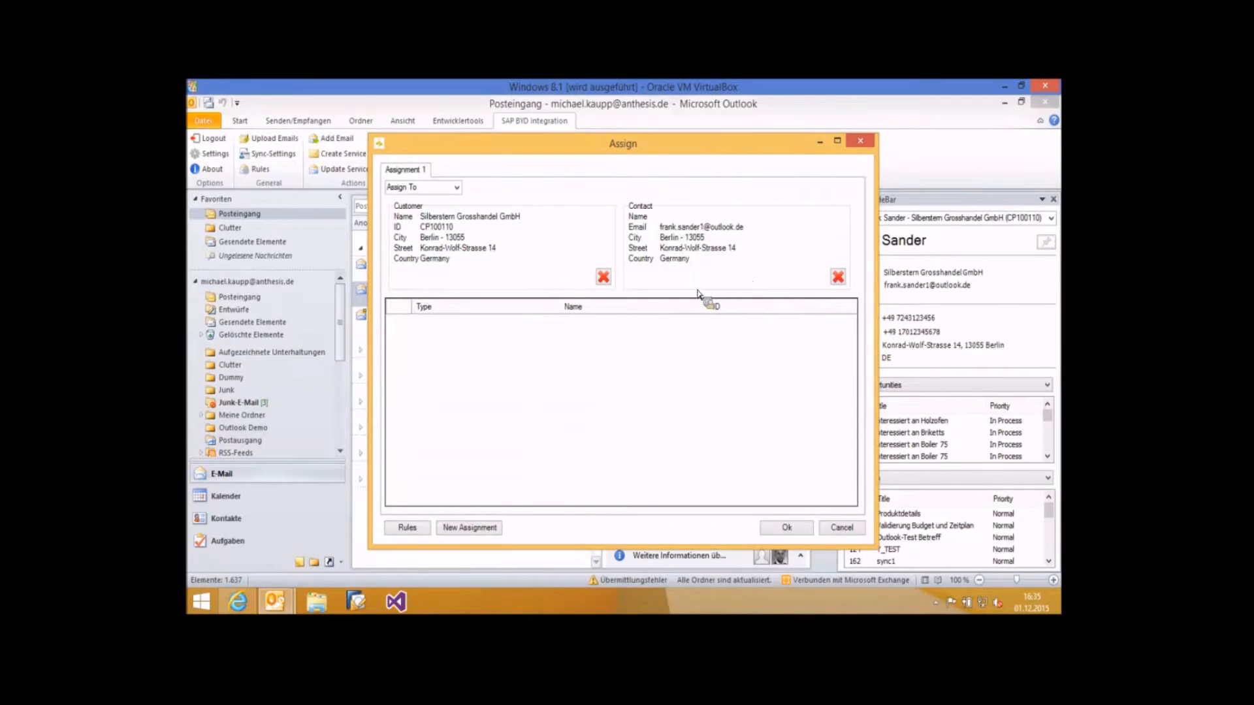
pyautogui.click(787, 528)
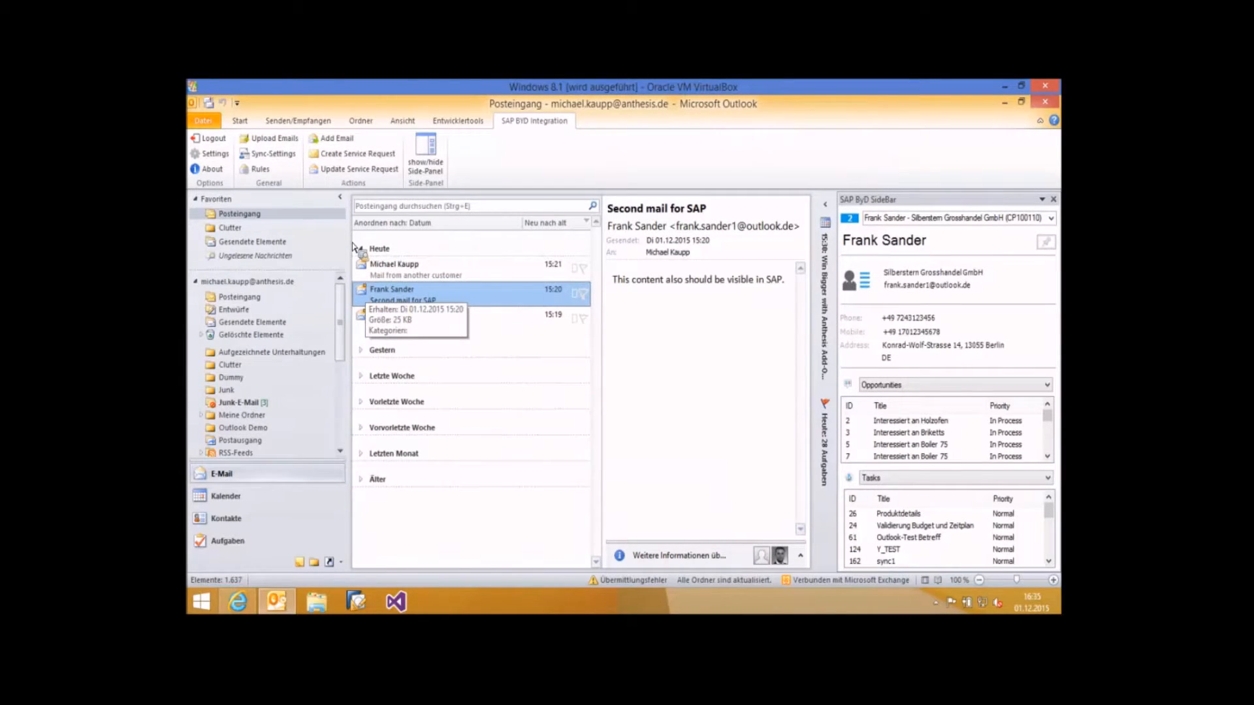
# - Check the emails queued for upload under Silberstern Grosshandel GmbH, and close the list without uploading
pyautogui.click(271, 139)
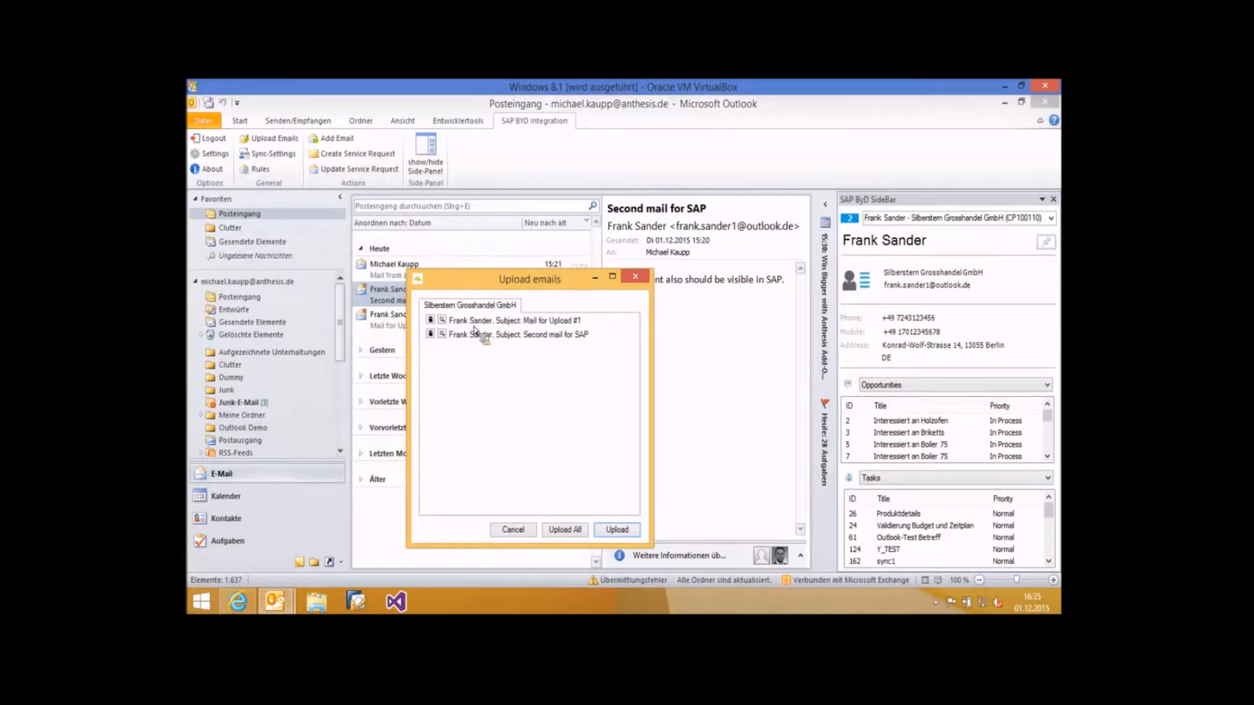
pyautogui.moveTo(488, 280); pyautogui.dragTo(529, 276)
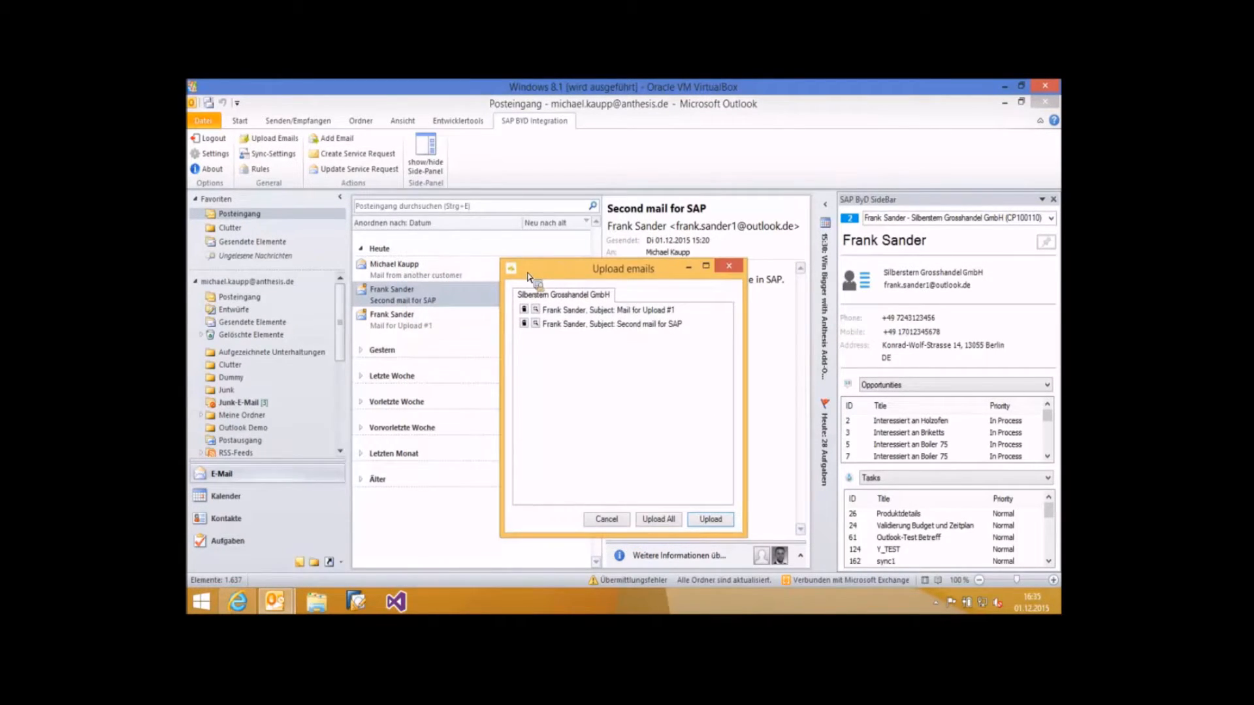
pyautogui.click(606, 520)
# - Add "Mail from another customer" to the upload list with the proposed Almika GmbH assignment
pyautogui.click(402, 276)
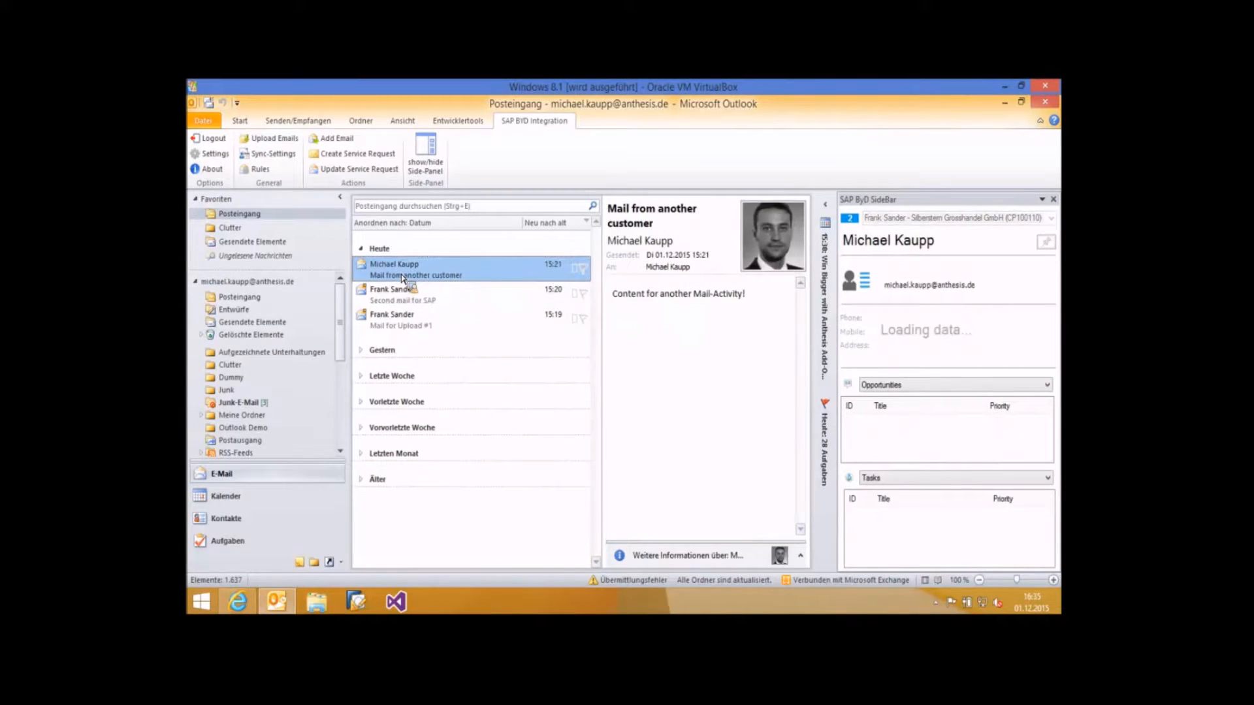
pyautogui.click(333, 139)
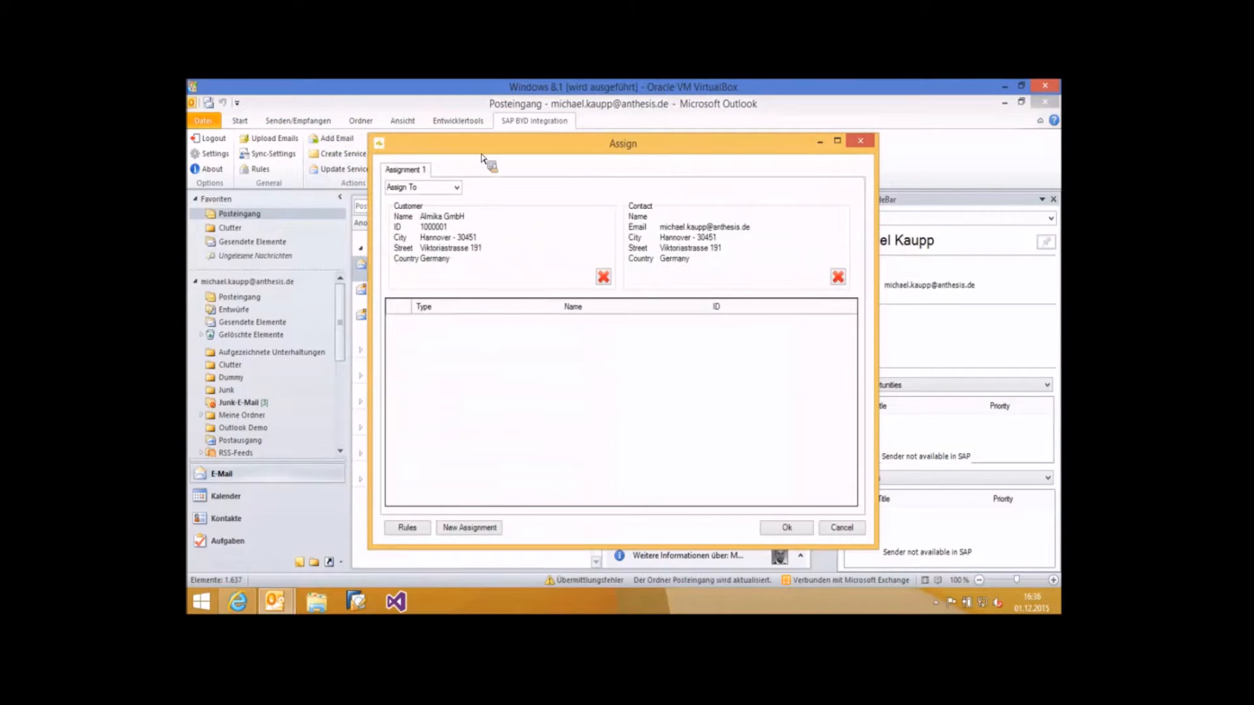
pyautogui.moveTo(485, 158); pyautogui.dragTo(545, 285)
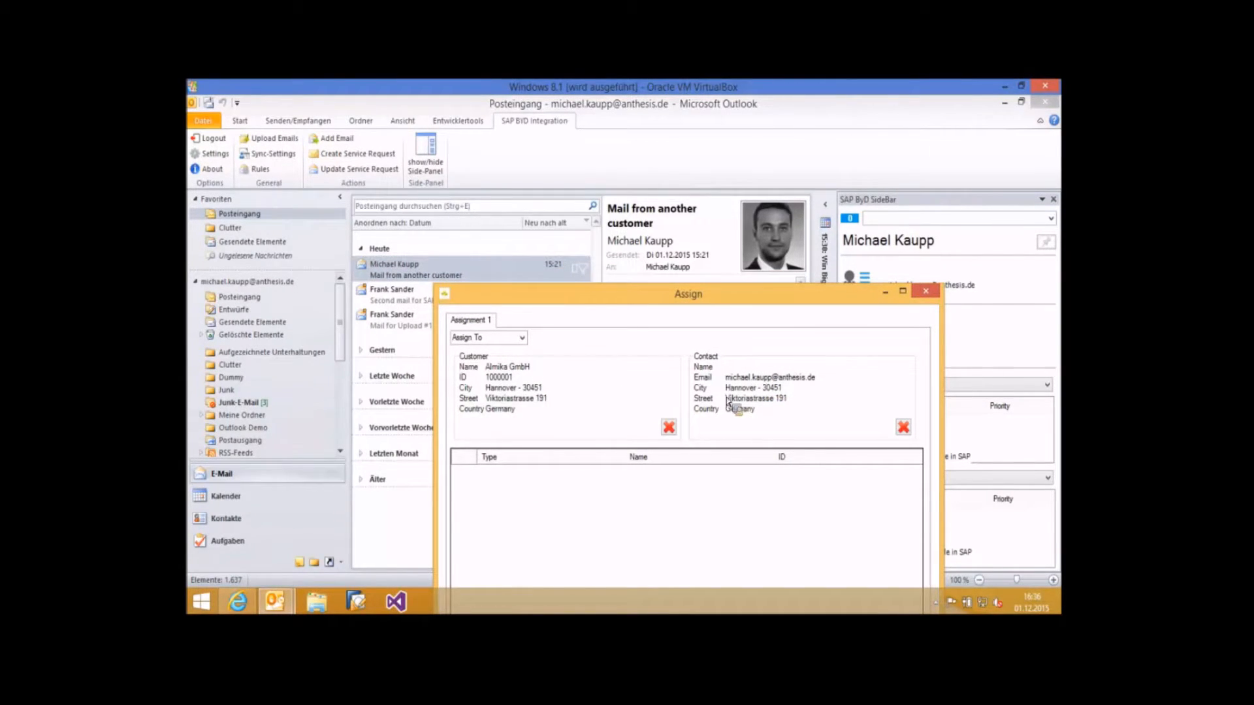
pyautogui.moveTo(619, 296); pyautogui.dragTo(481, 141)
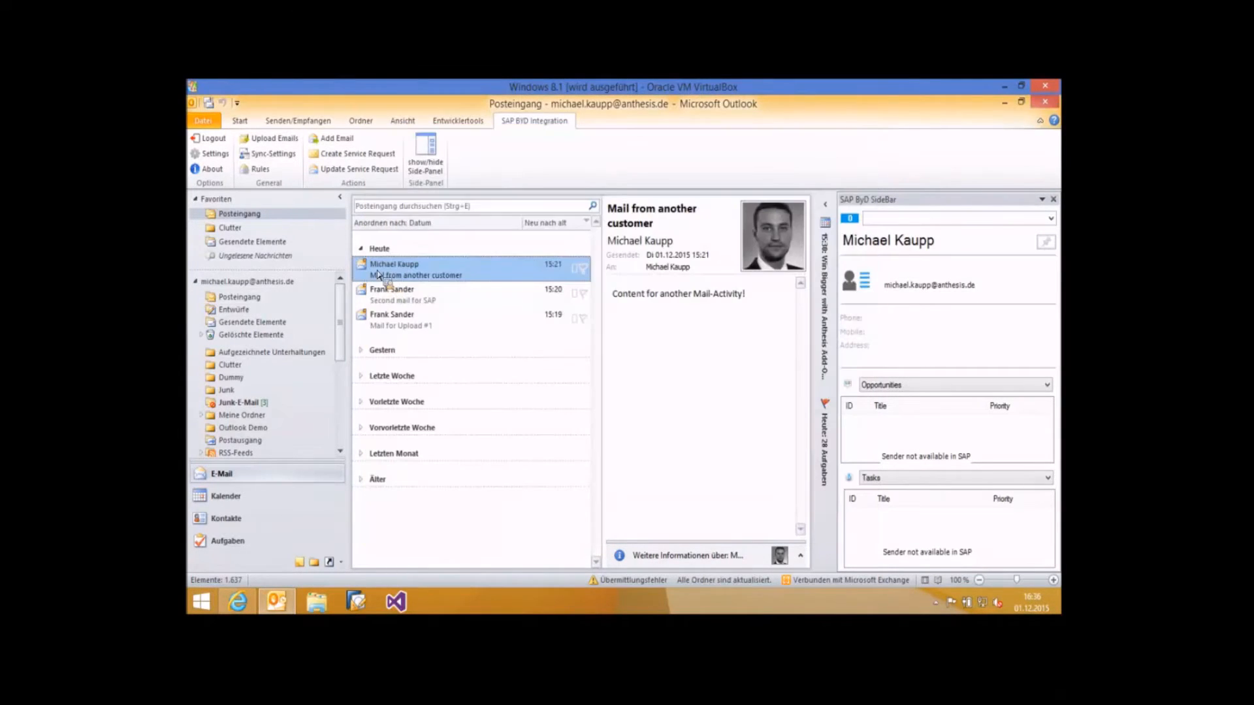
# - Open the upload list and compare the emails queued under Almika GmbH and Silberstern Grosshandel GmbH
pyautogui.click(281, 142)
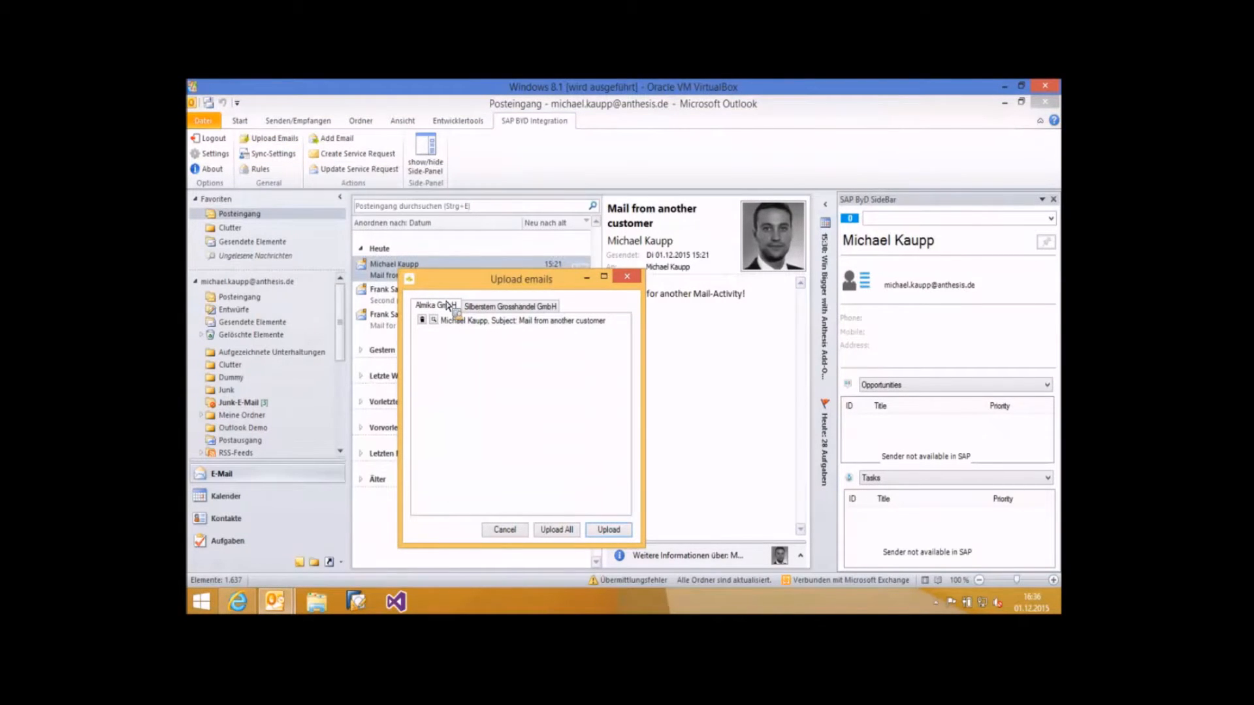
pyautogui.click(484, 309)
pyautogui.click(449, 310)
pyautogui.moveTo(449, 313); pyautogui.dragTo(436, 328)
pyautogui.moveTo(435, 324); pyautogui.dragTo(535, 339)
# - Remove "Second mail for SAP" from the upload list and upload all remaining emails to SAP
pyautogui.moveTo(521, 289); pyautogui.dragTo(561, 277)
pyautogui.click(506, 335)
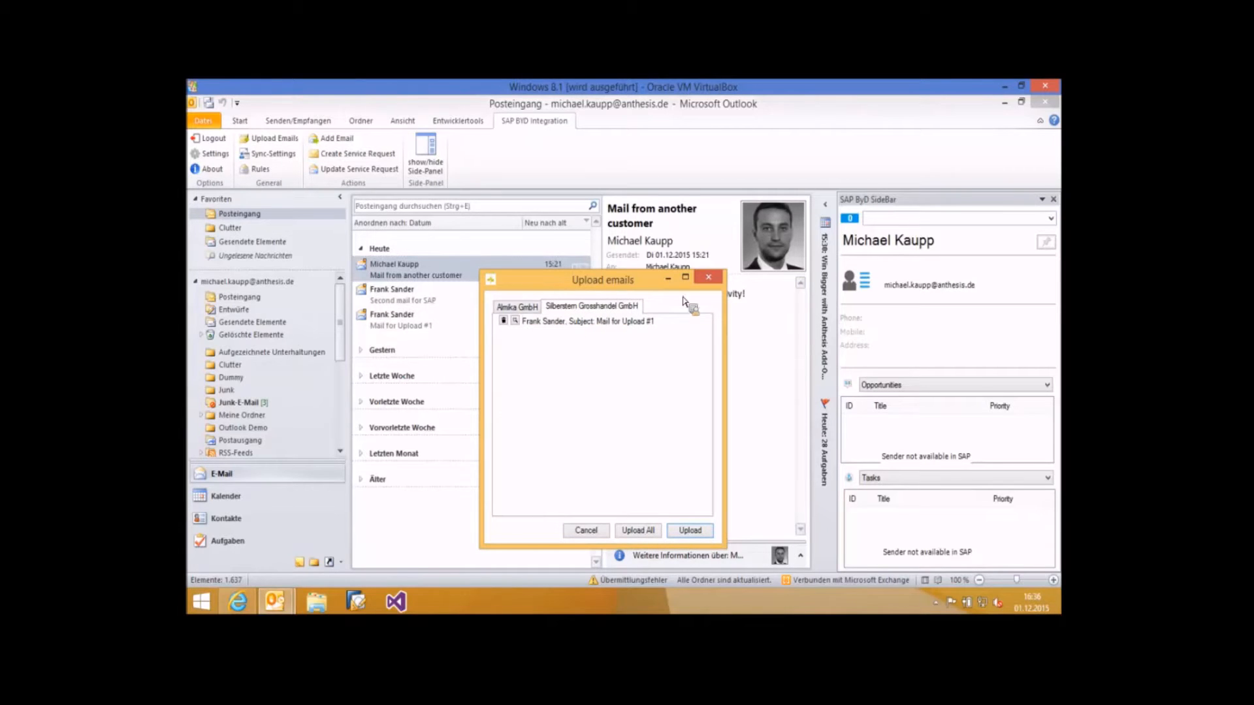
pyautogui.moveTo(638, 286); pyautogui.dragTo(653, 251)
pyautogui.click(651, 494)
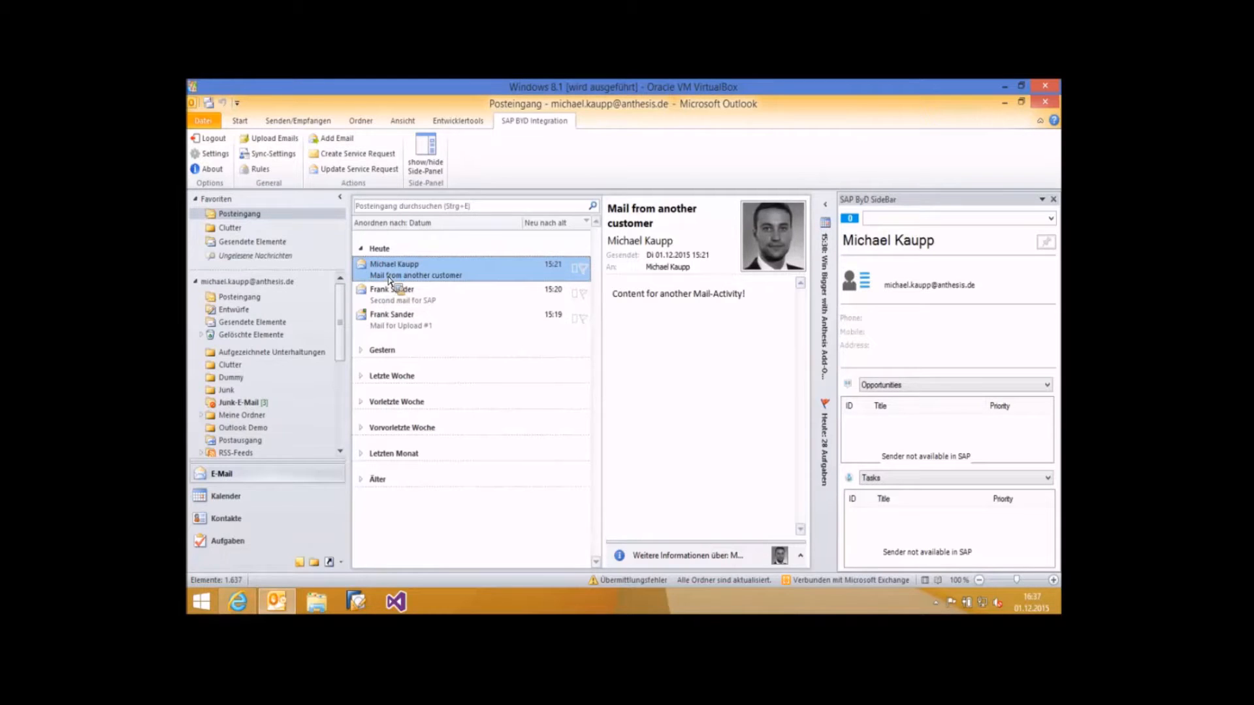
# - Start an assignment for "Second mail for SAP" and link it to the opportunity "Interessiert an Briketts" with ID 3
pyautogui.moveTo(390, 281); pyautogui.dragTo(410, 330)
pyautogui.moveTo(366, 318); pyautogui.dragTo(391, 320)
pyautogui.click(398, 298)
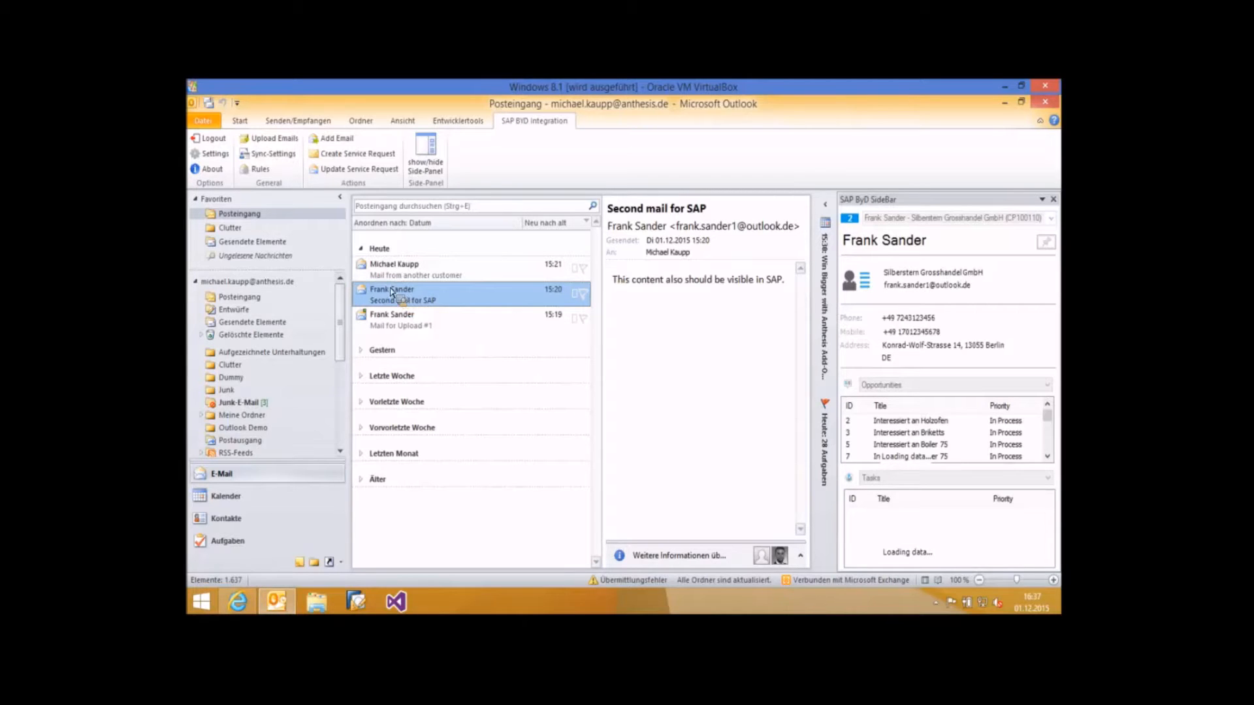
pyautogui.click(332, 138)
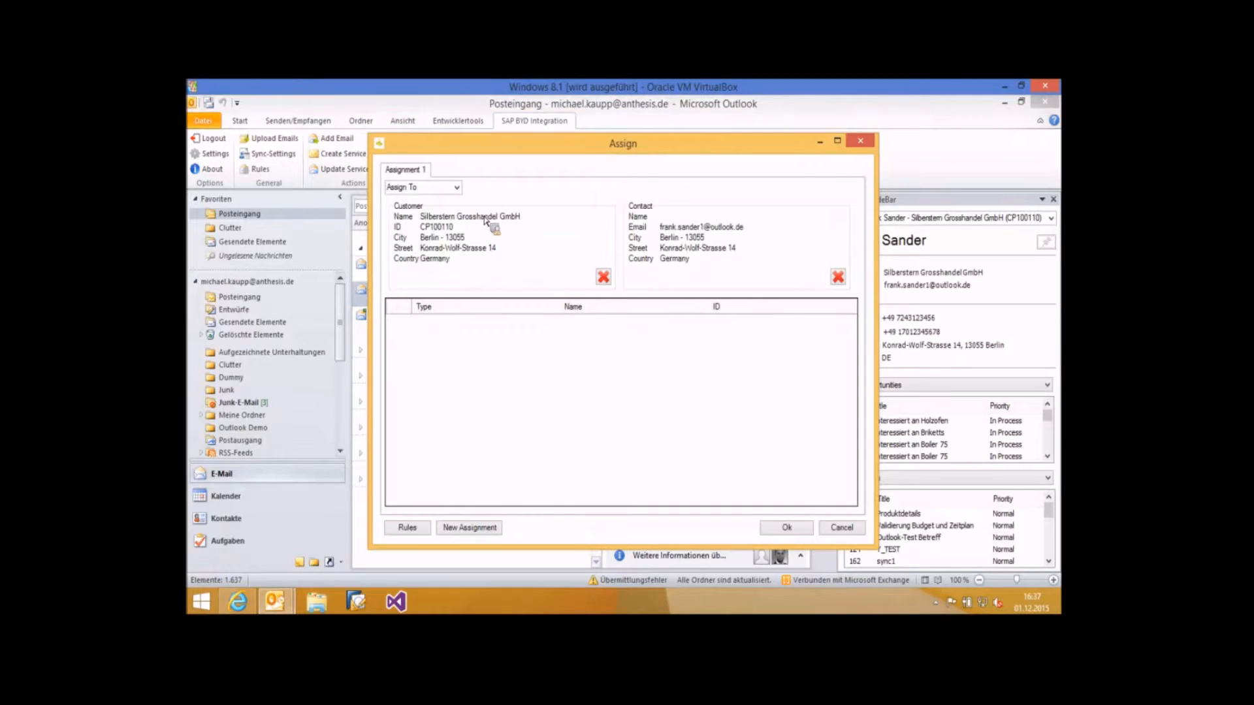
pyautogui.click(457, 188)
pyautogui.click(425, 256)
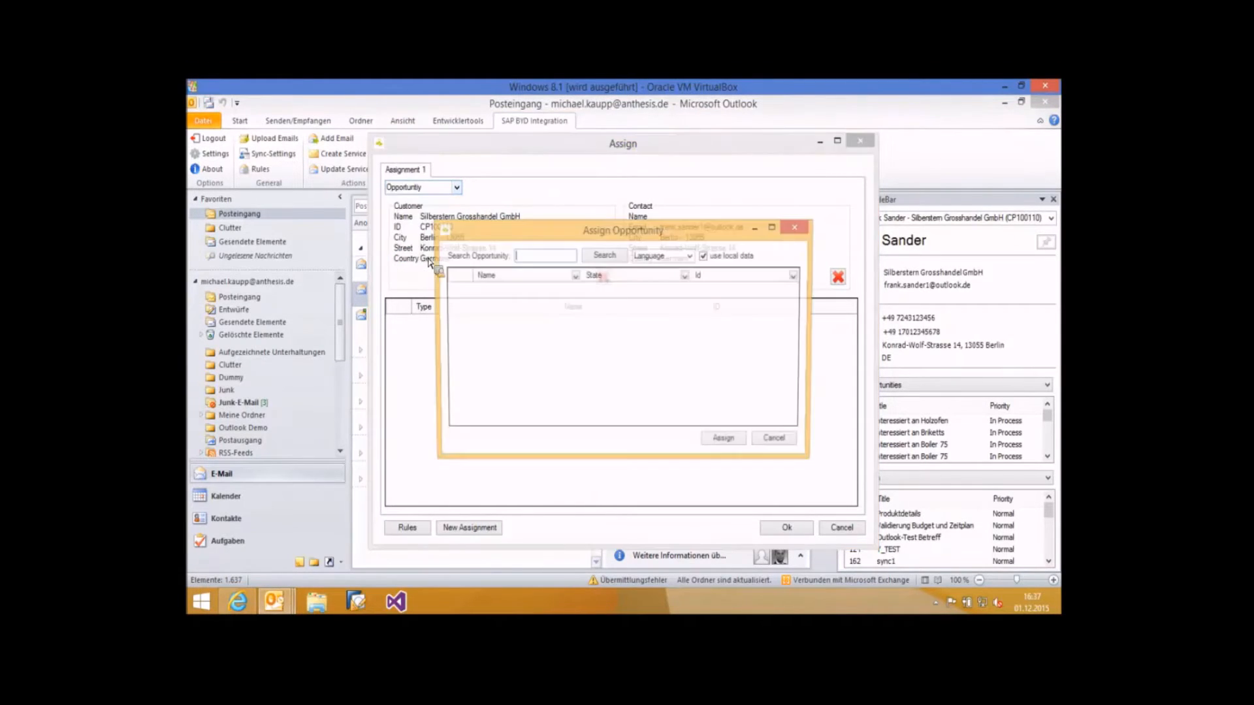
pyautogui.click(471, 320)
pyautogui.click(726, 442)
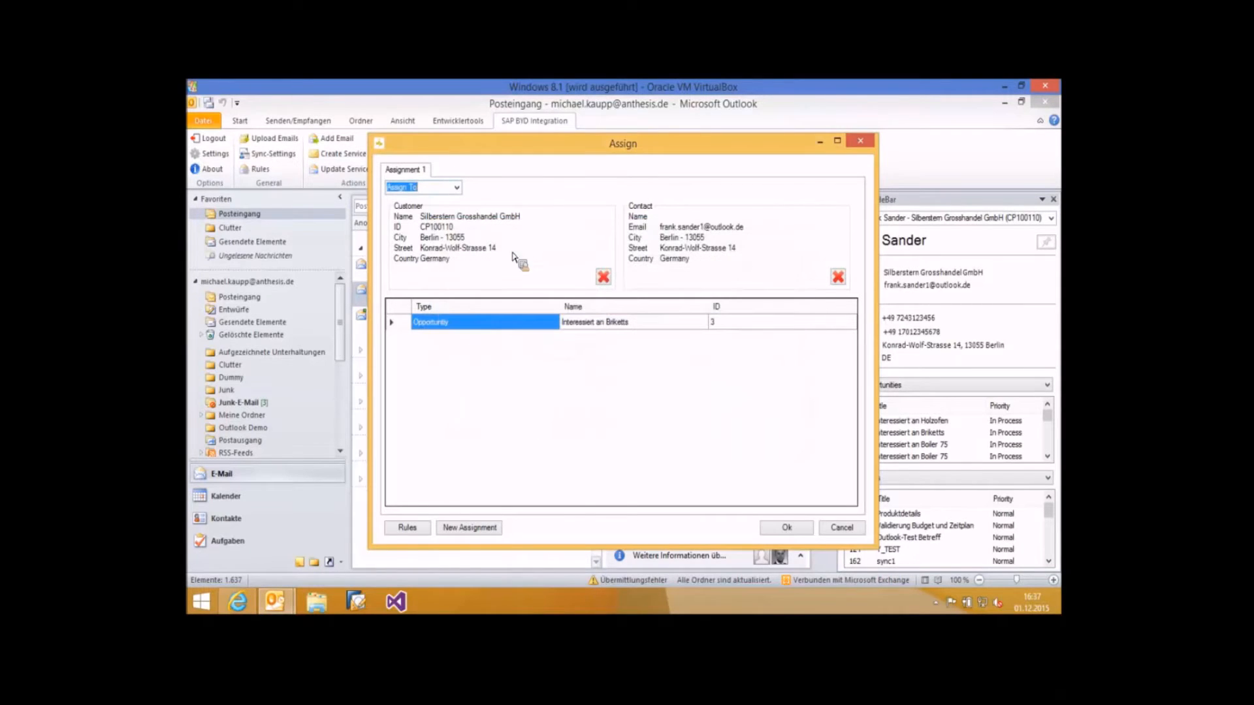
# - Add the lead "Erneuerung Vertriebskontakt" with ID 251 to the assignment, and discard the whole assignment
pyautogui.click(456, 187)
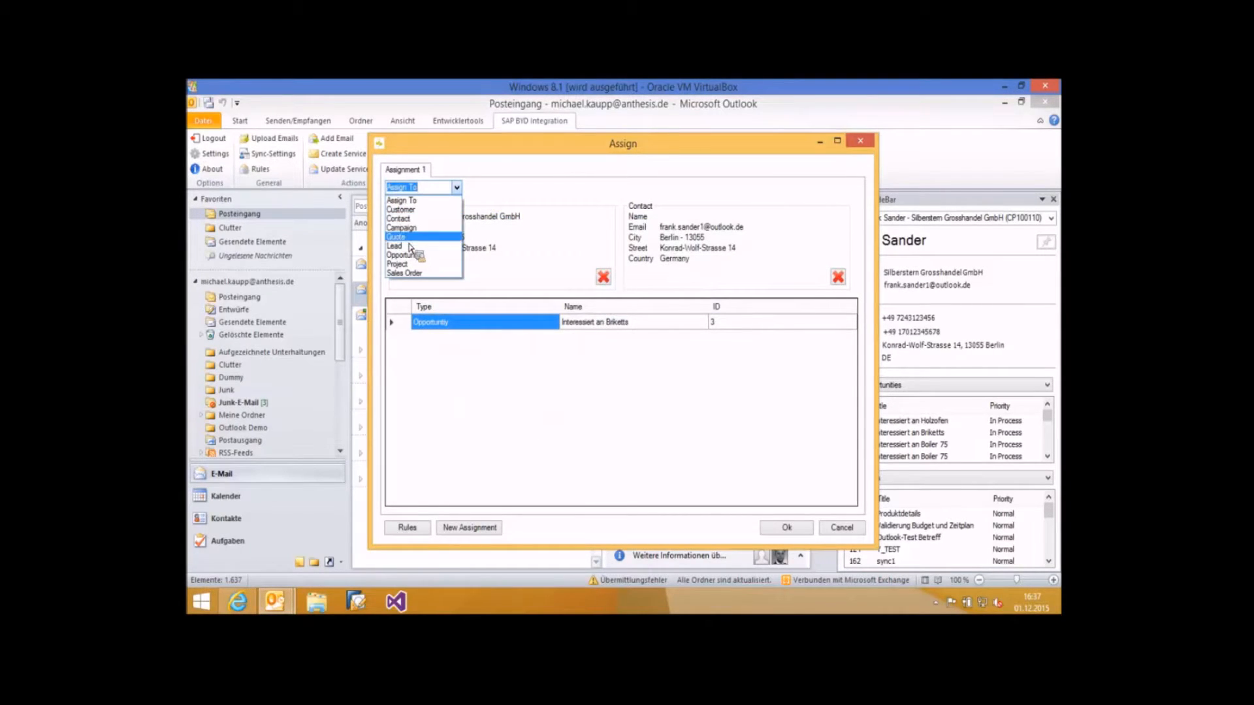
pyautogui.click(460, 322)
pyautogui.click(721, 443)
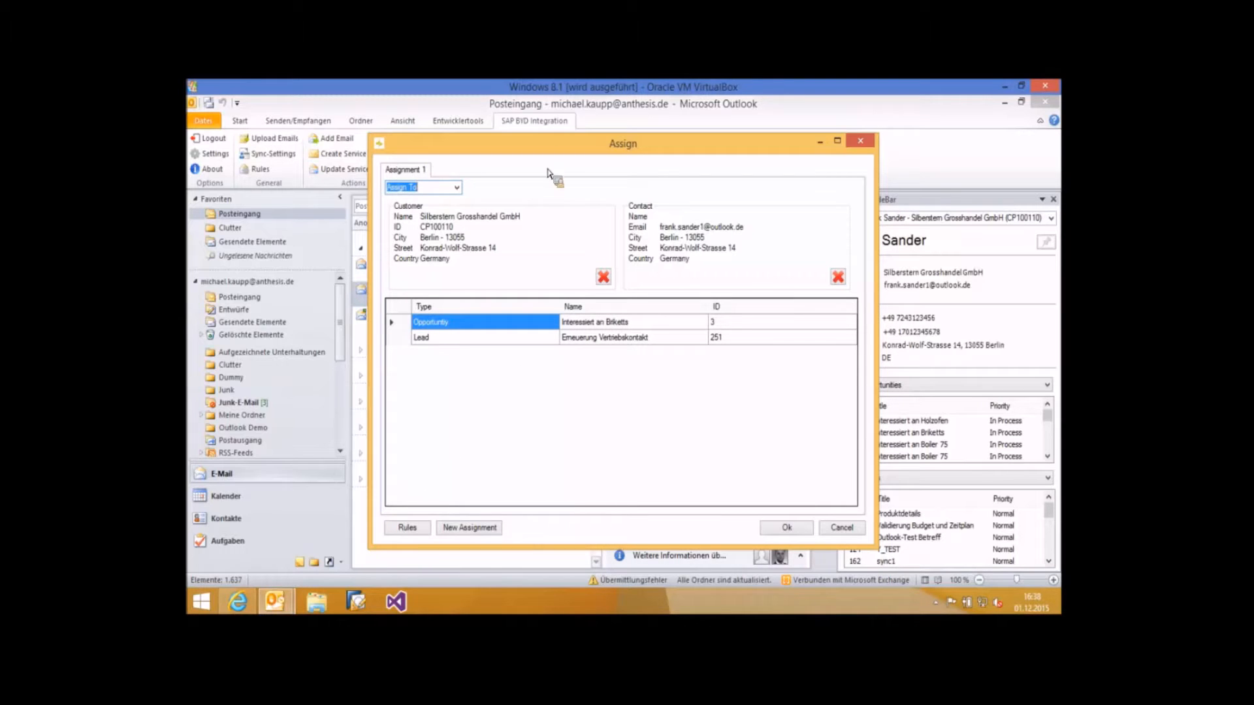
pyautogui.click(838, 528)
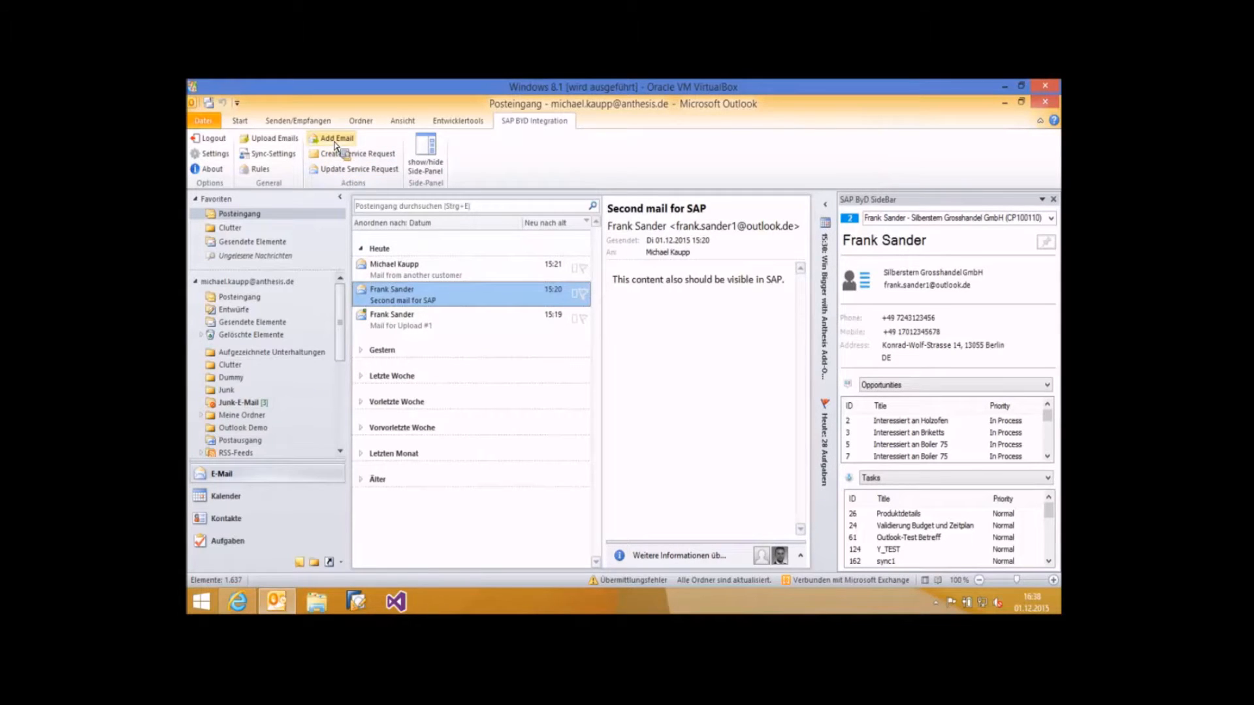
# - Create a new assignment rule for the customer Silberstern Grosshandel GmbH, searching for the customer with "Silber"
pyautogui.click(266, 175)
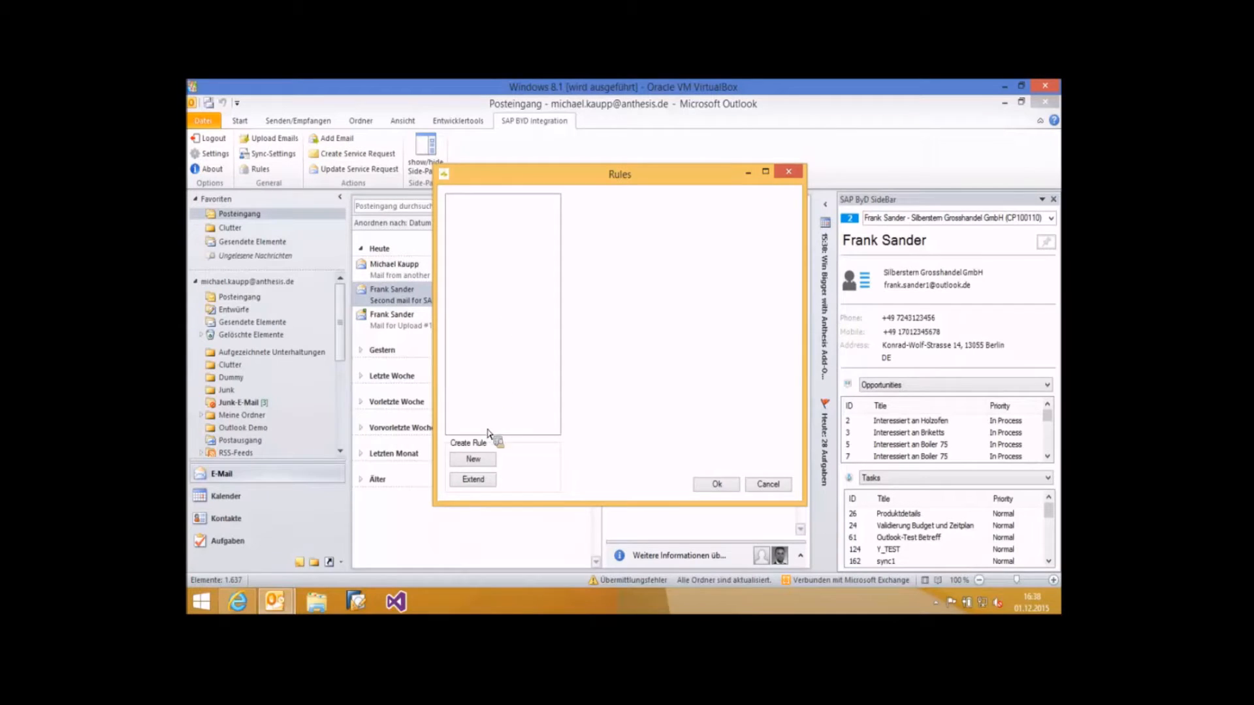
pyautogui.click(473, 461)
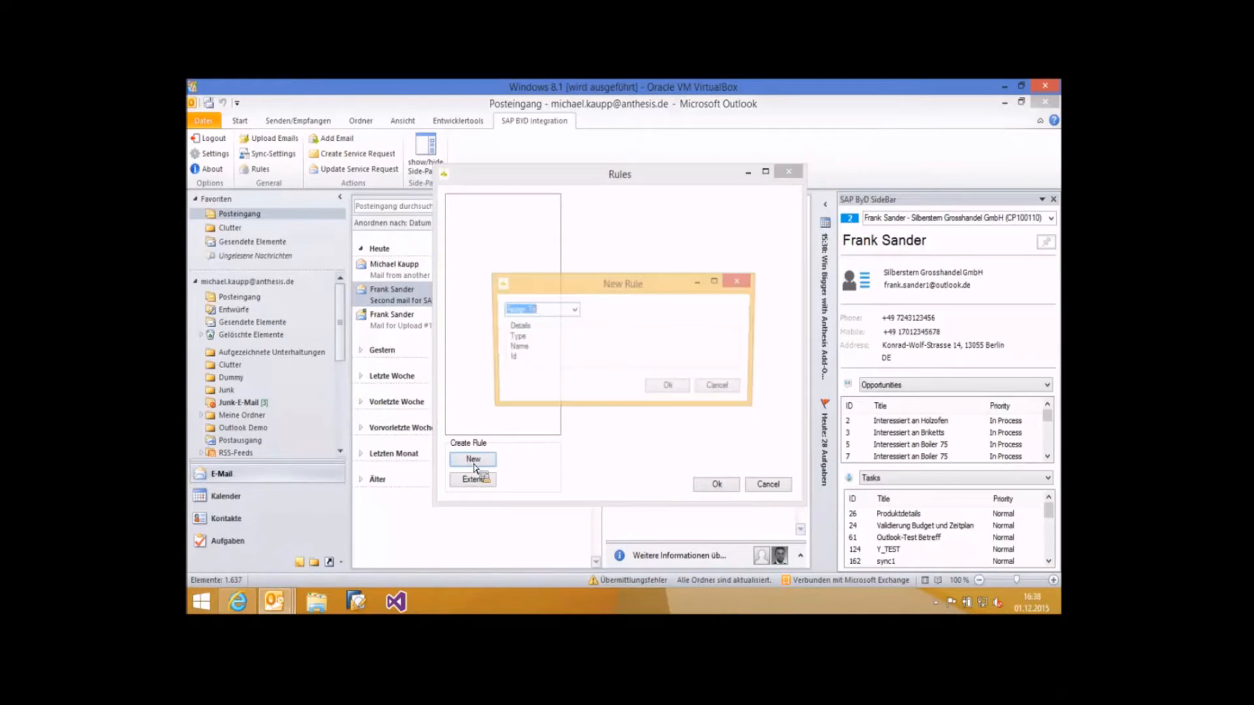
pyautogui.click(573, 310)
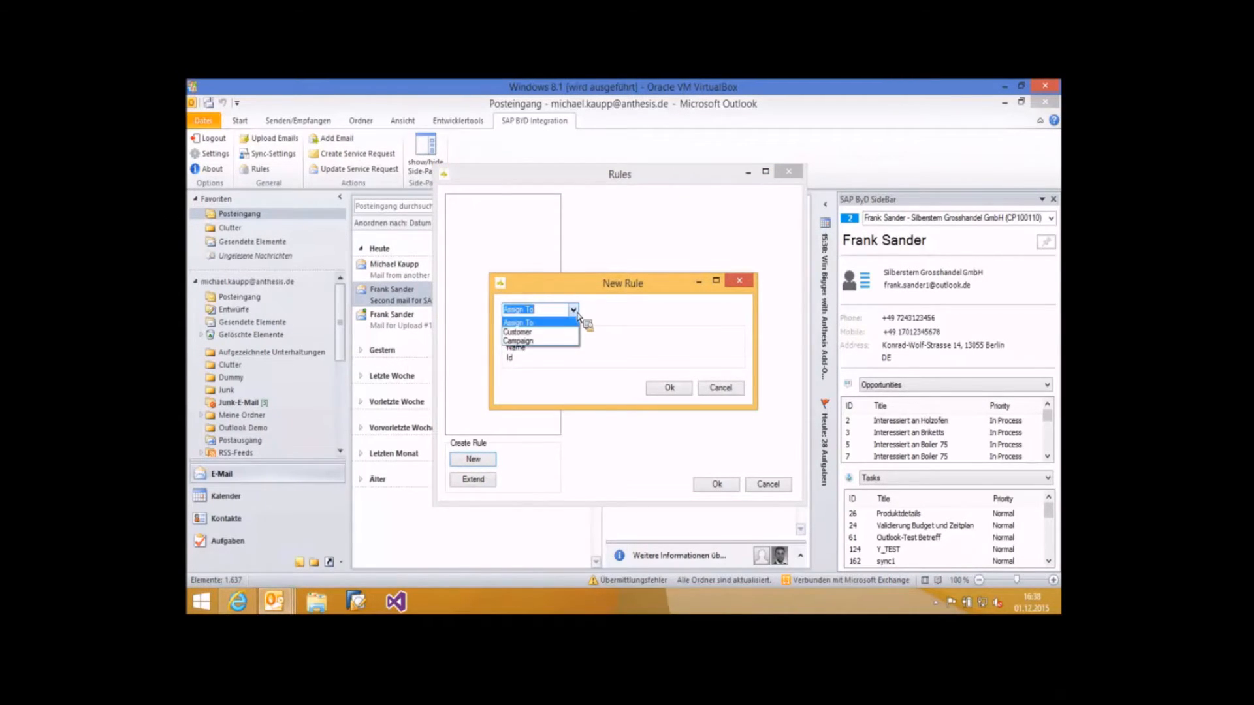
pyautogui.click(548, 335)
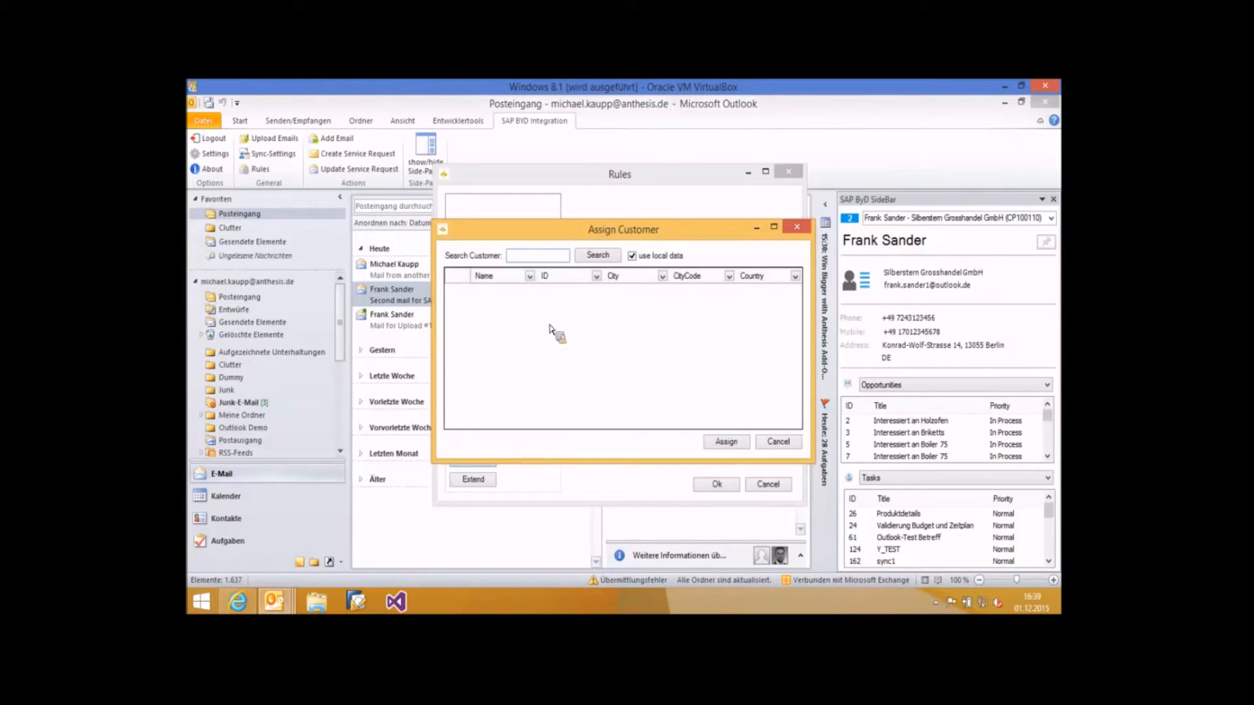
pyautogui.write('Silber')
pyautogui.press('Return')
pyautogui.click(725, 444)
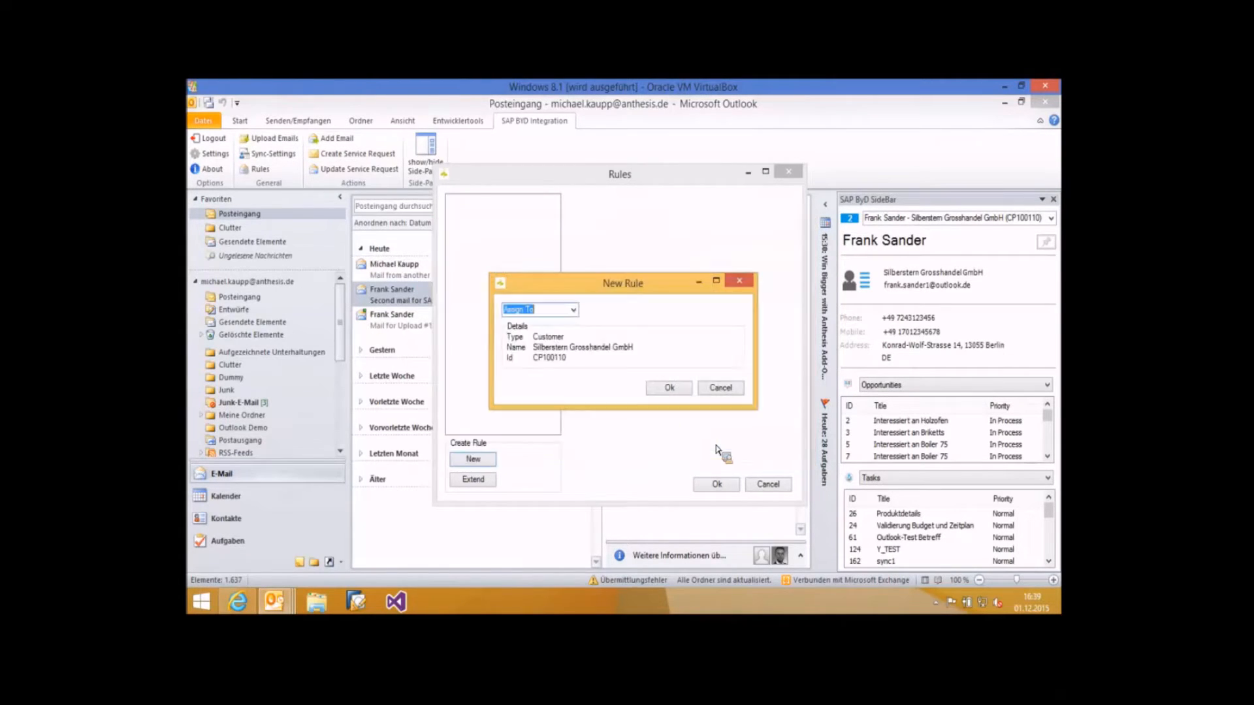
pyautogui.click(670, 389)
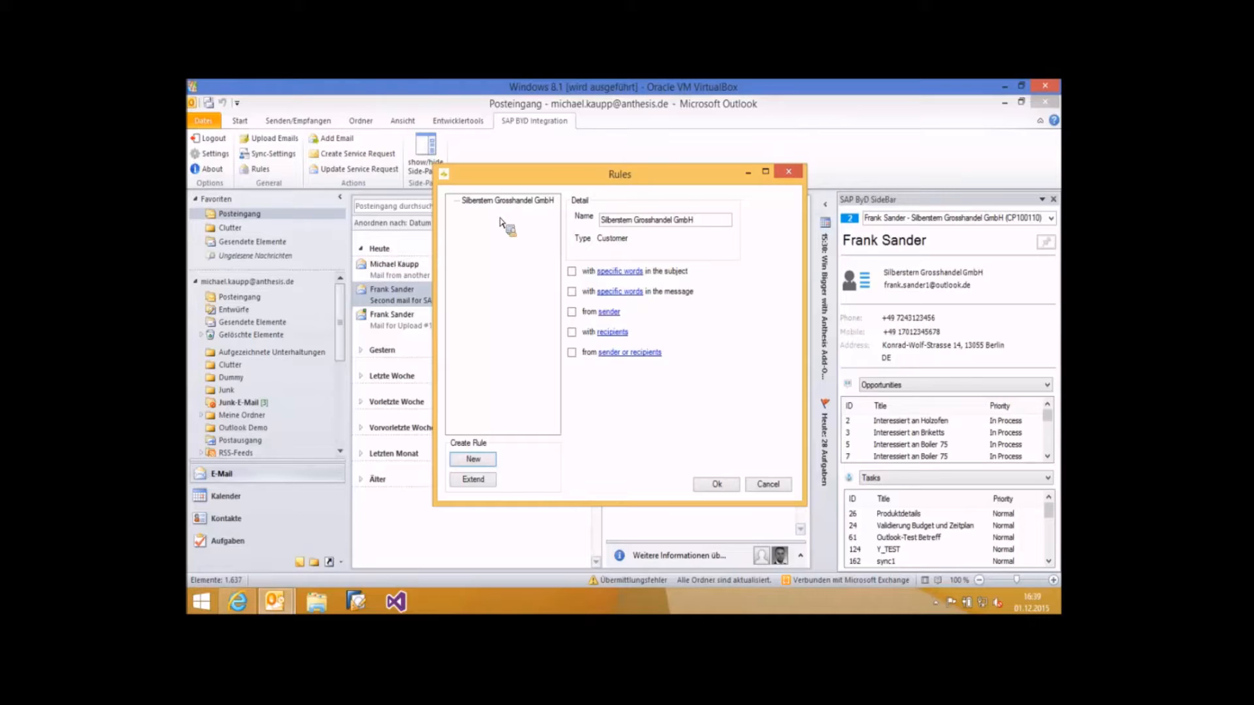
pyautogui.click(503, 225)
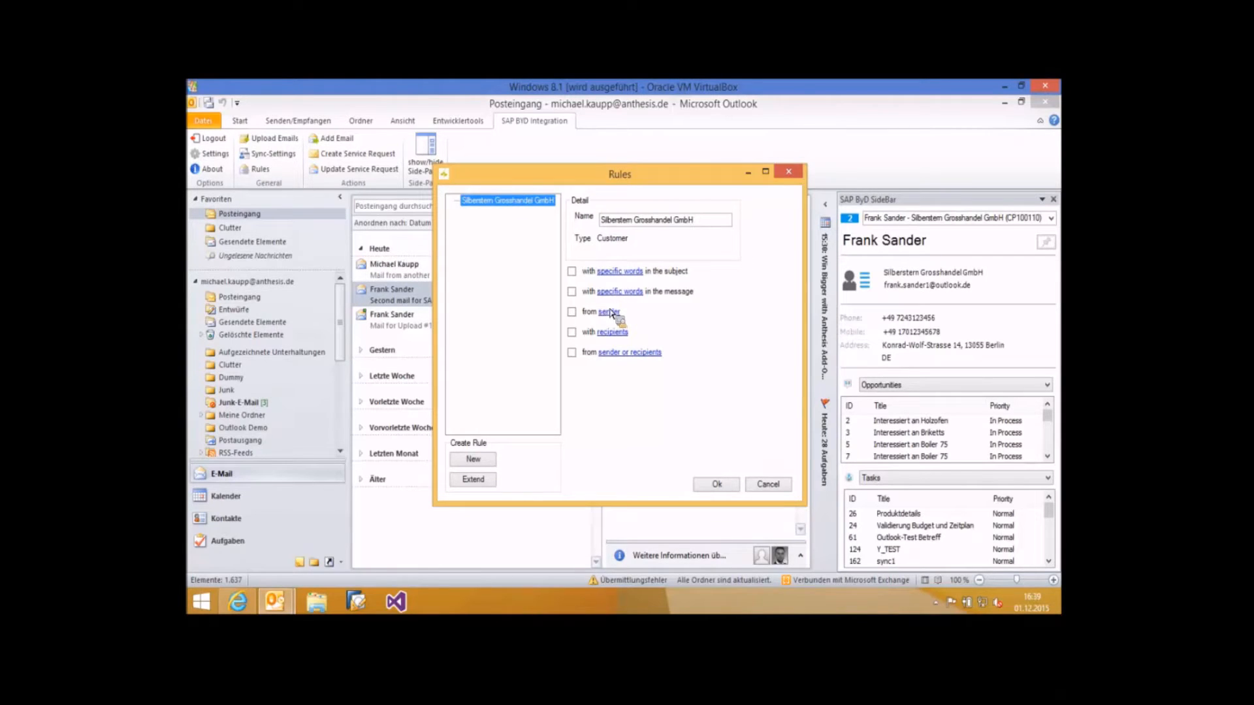
pyautogui.click(574, 312)
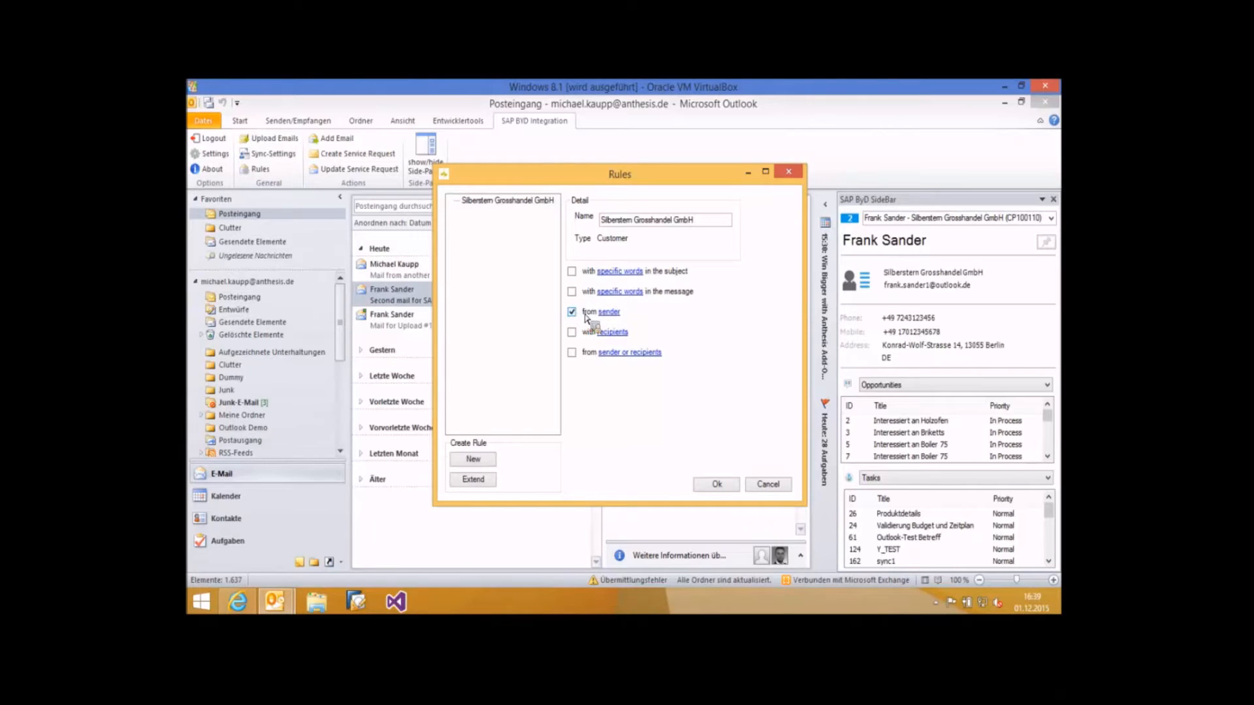
pyautogui.click(609, 313)
pyautogui.click(572, 341)
pyautogui.click(573, 341)
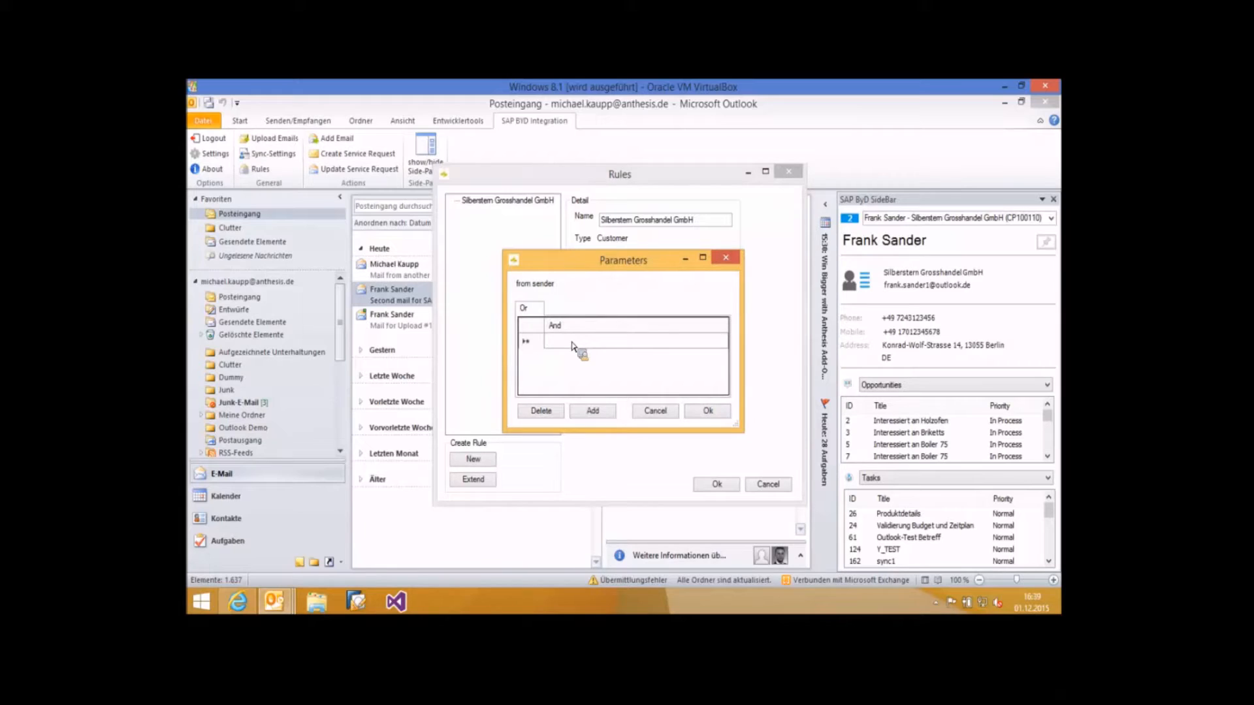
pyautogui.write('@outlook.de')
pyautogui.moveTo(544, 366); pyautogui.dragTo(705, 418)
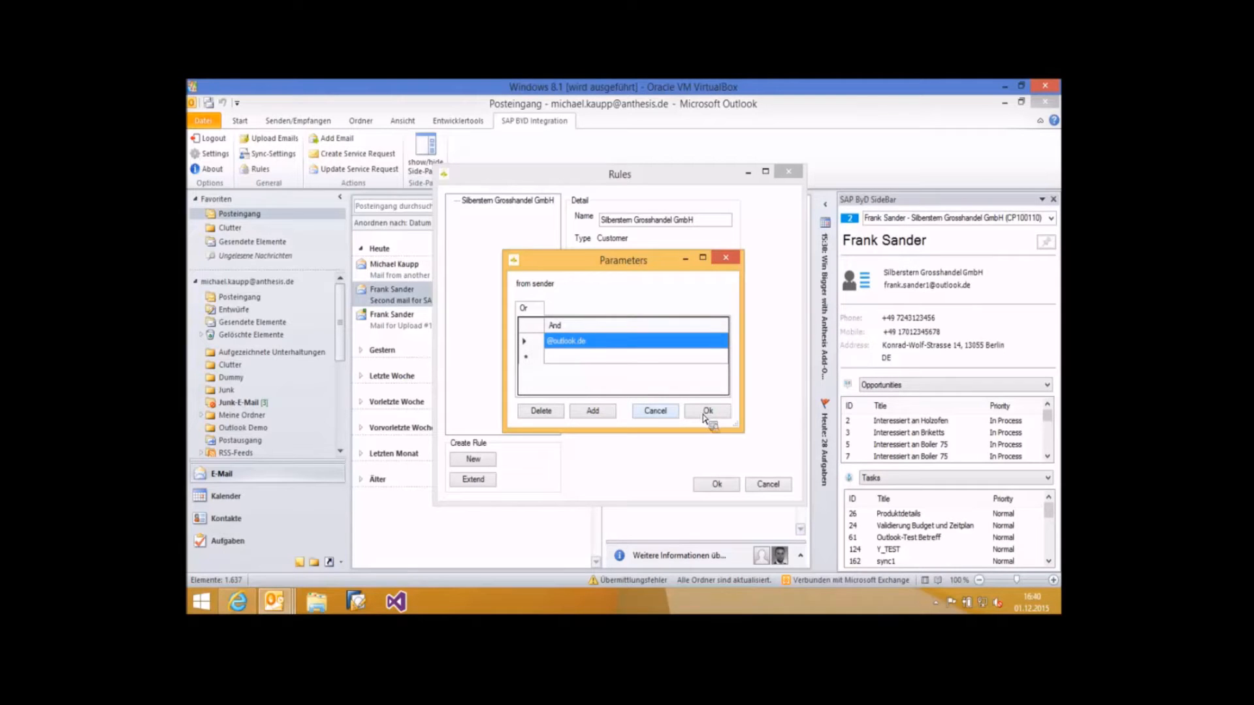
pyautogui.click(705, 417)
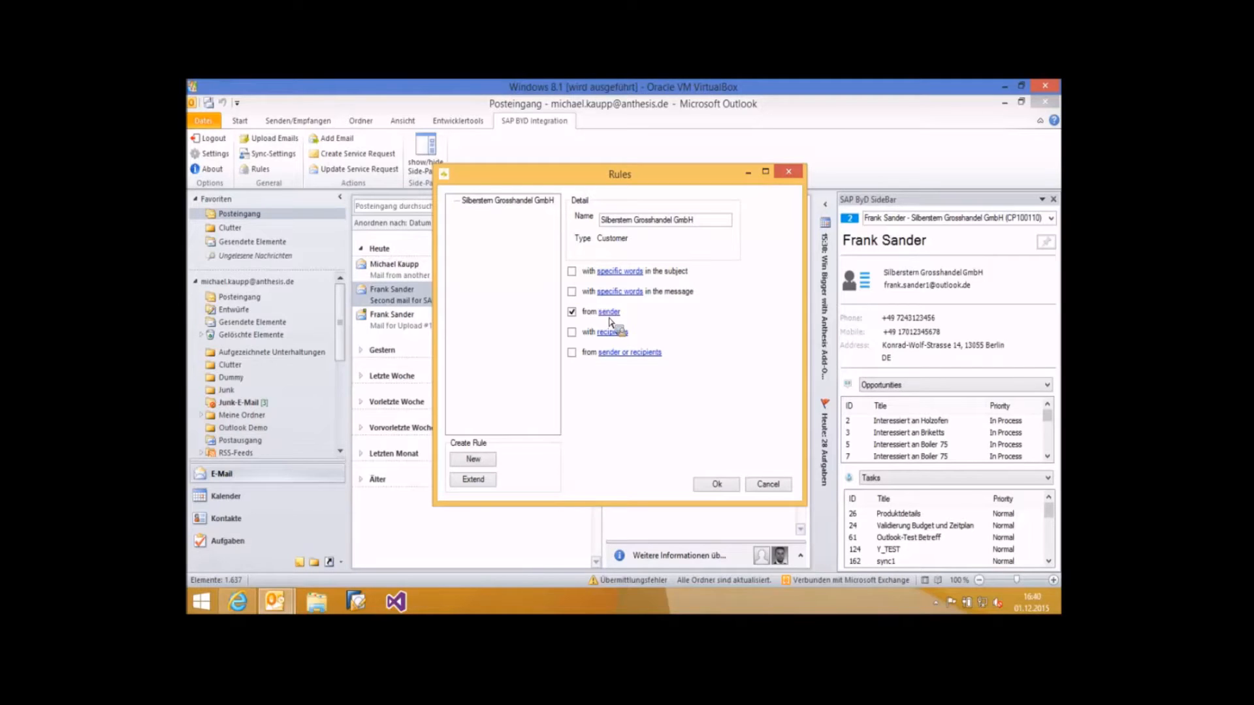
# - Extend the Silberstern Grosshandel GmbH rule with a sub-rule for the opportunity "Interessiert an Briketts" with ID 3
pyautogui.moveTo(609, 320); pyautogui.dragTo(474, 484)
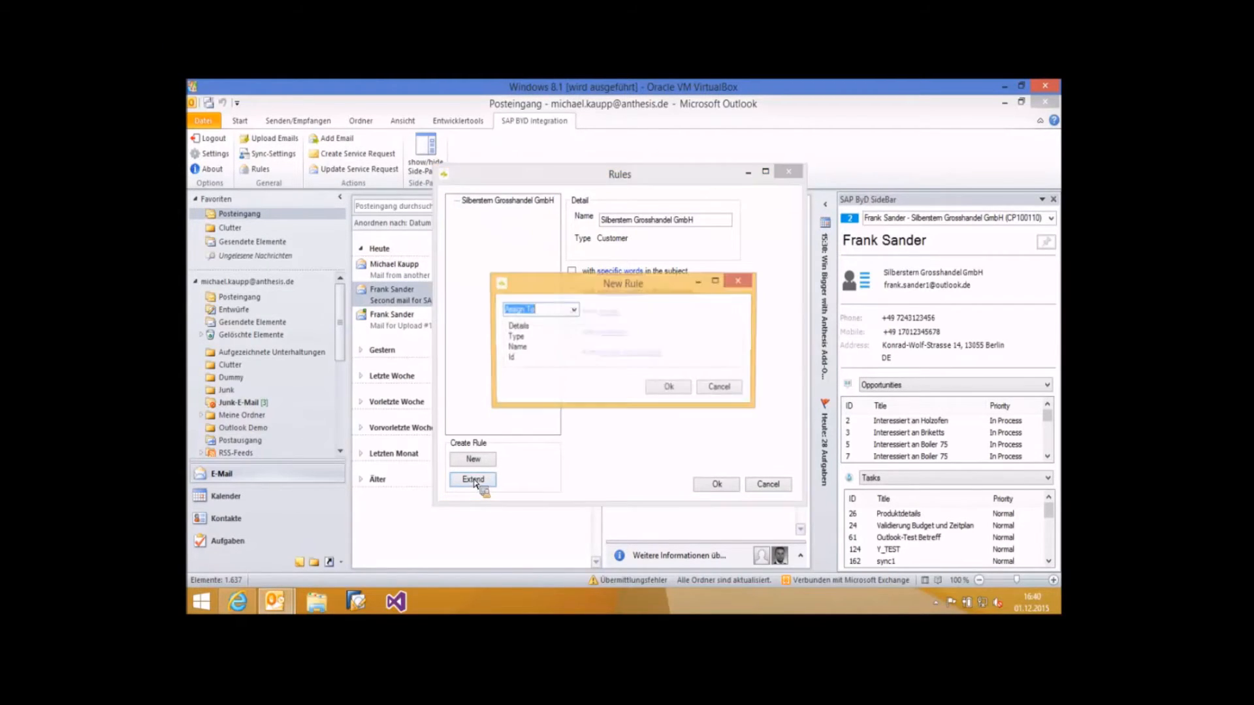
pyautogui.click(574, 311)
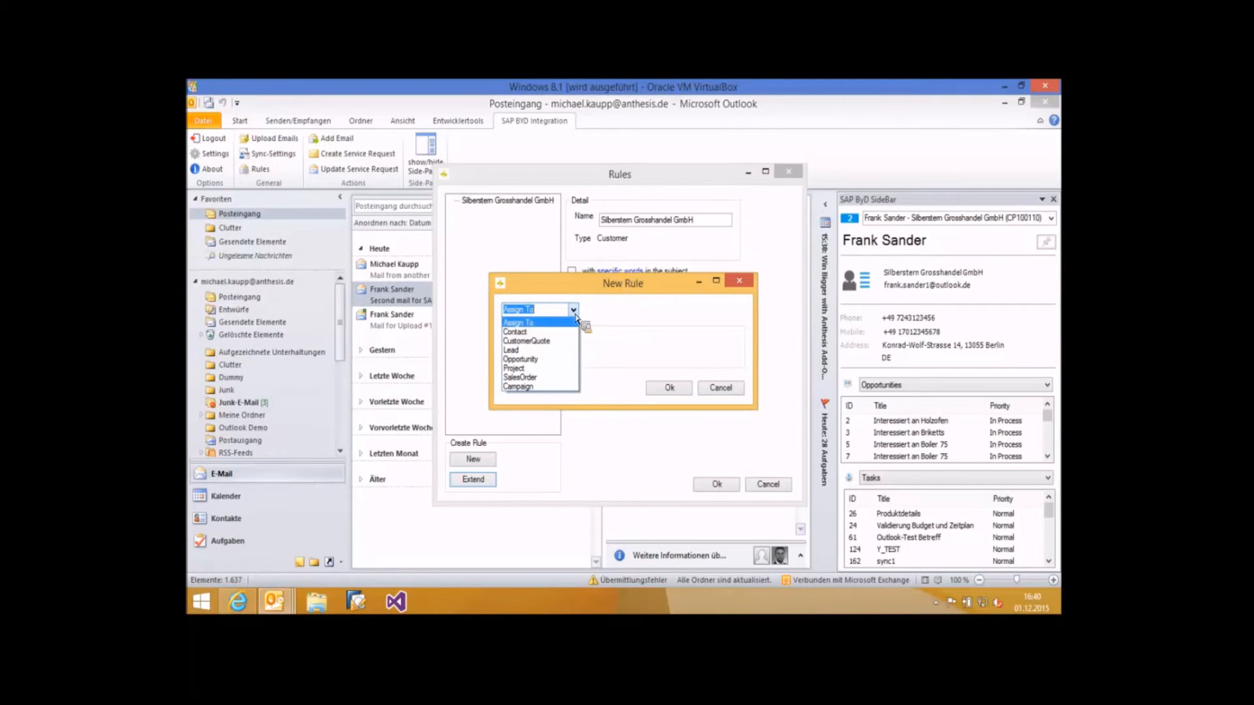
pyautogui.click(557, 359)
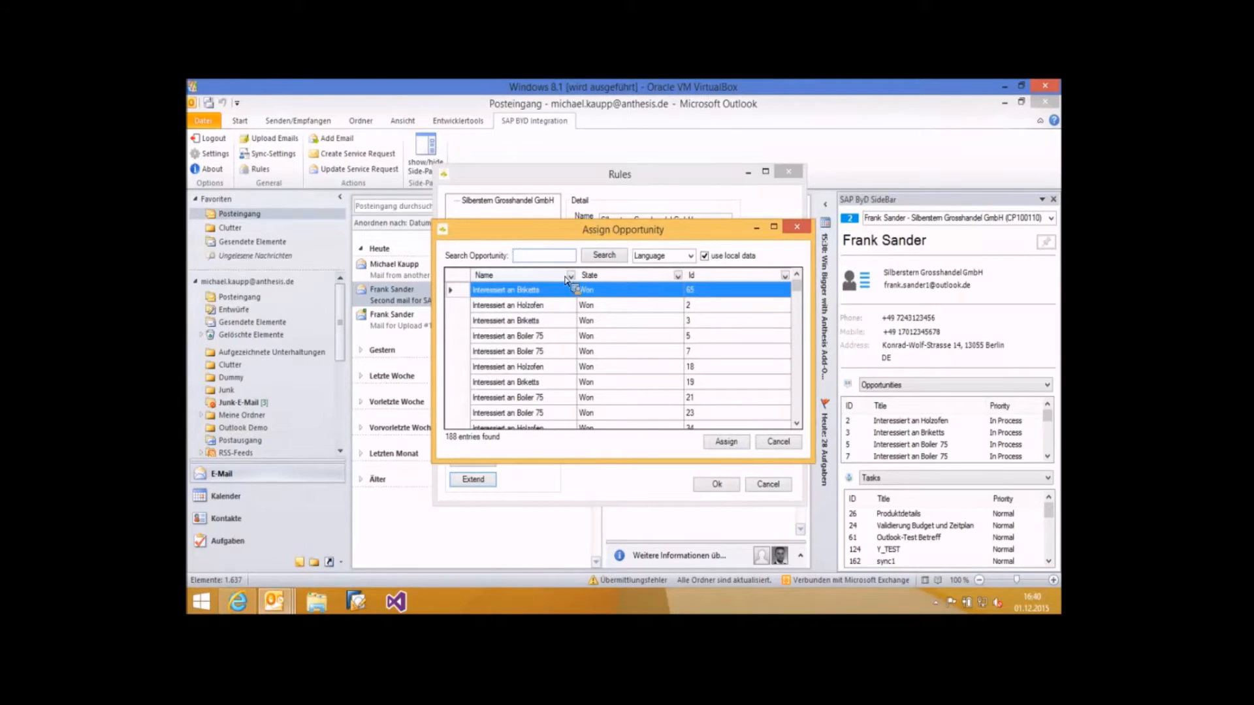
pyautogui.click(726, 443)
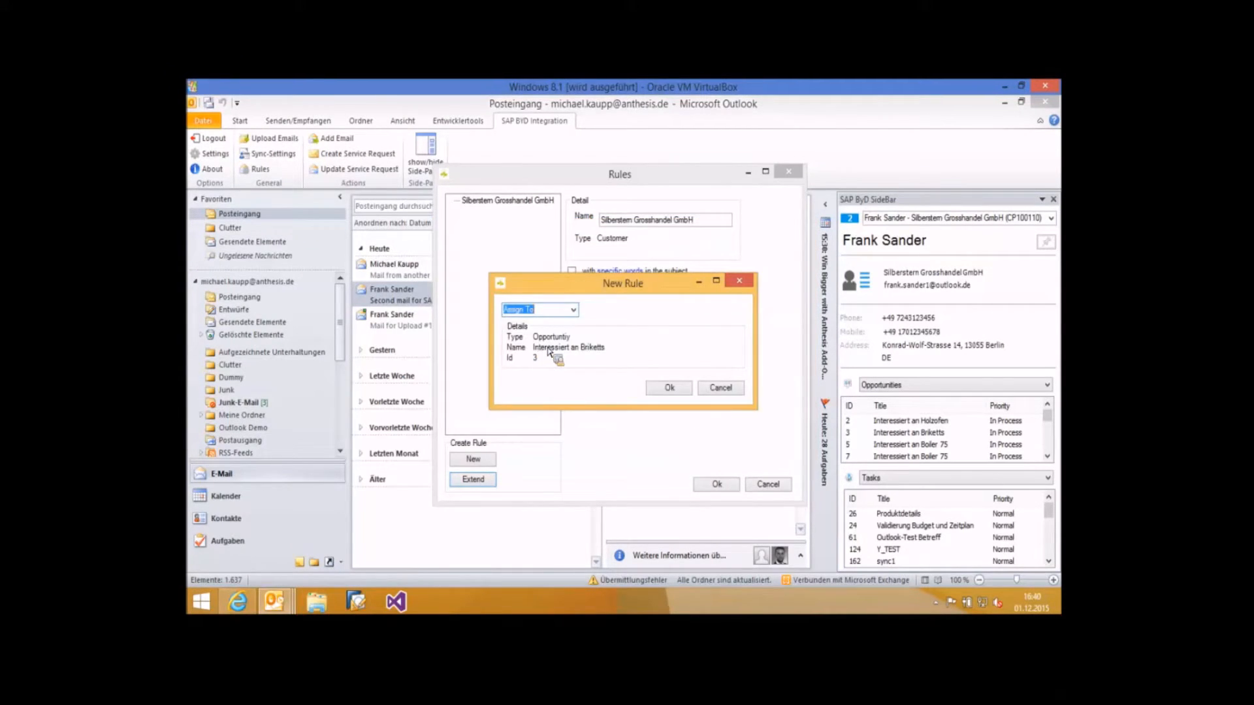
pyautogui.click(669, 388)
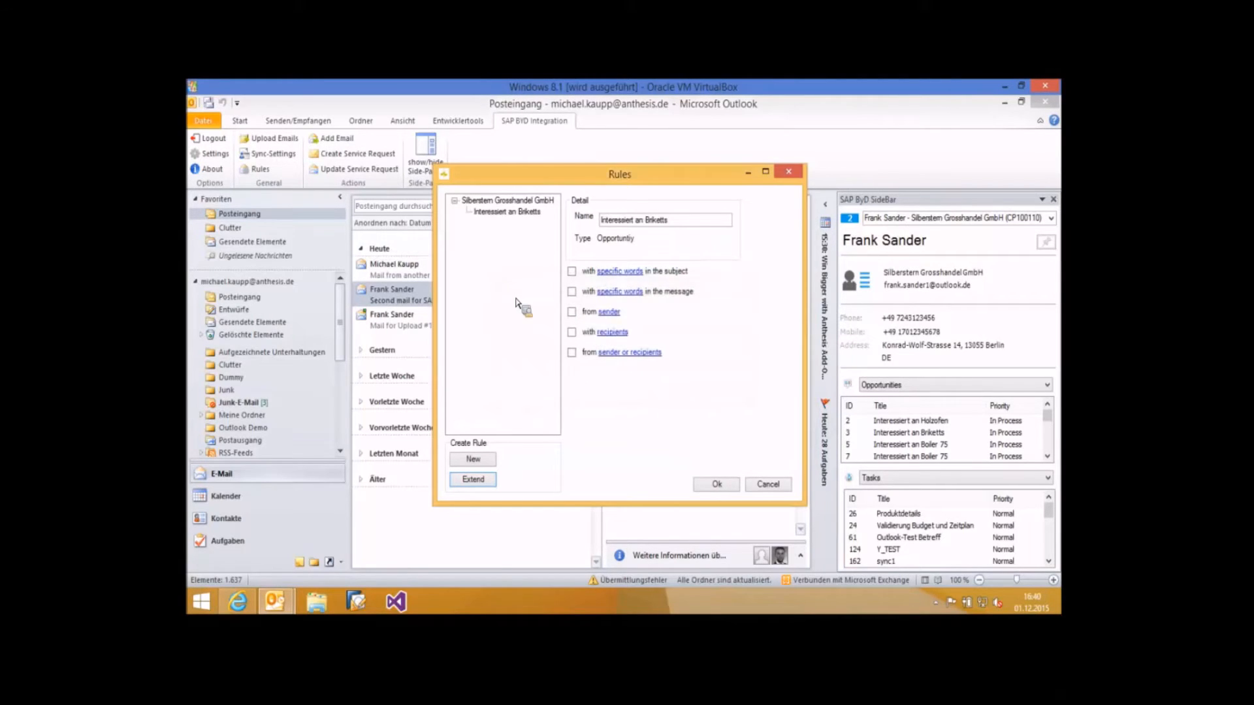
# - Require the word "ok123" in the subject for the "Interessiert an Briketts" sub-rule, and save the rules
pyautogui.click(493, 216)
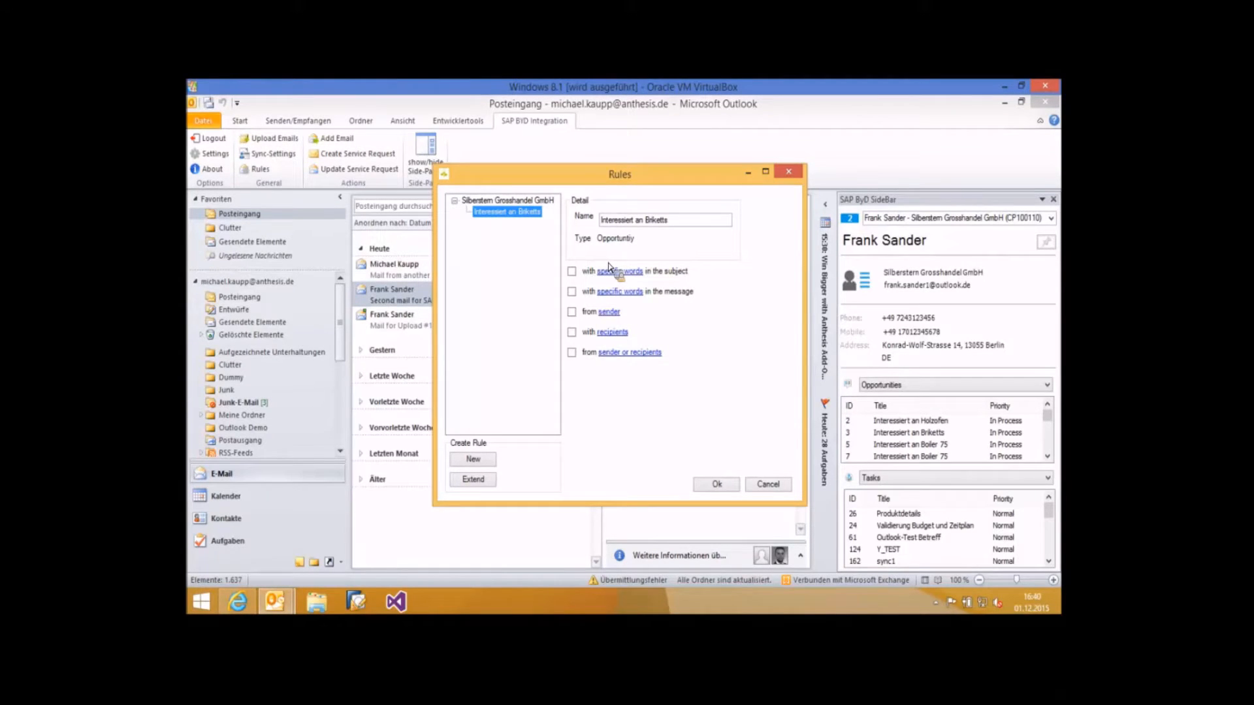
pyautogui.click(572, 271)
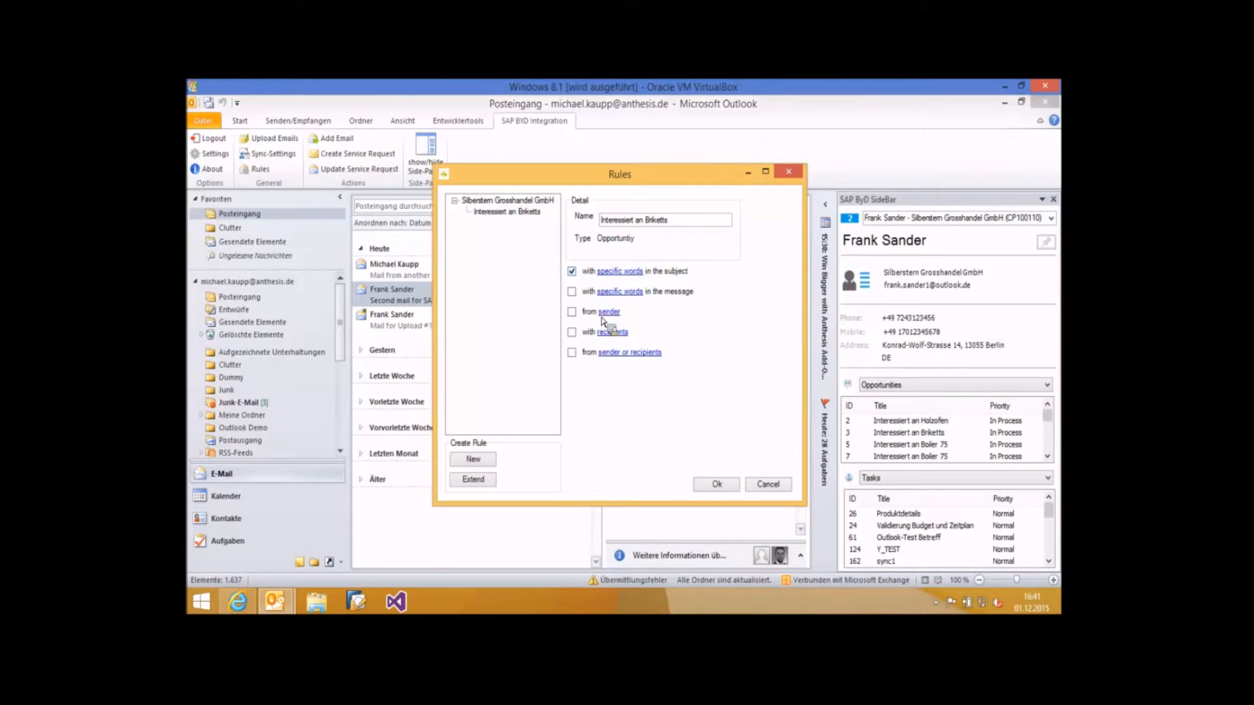
pyautogui.click(624, 276)
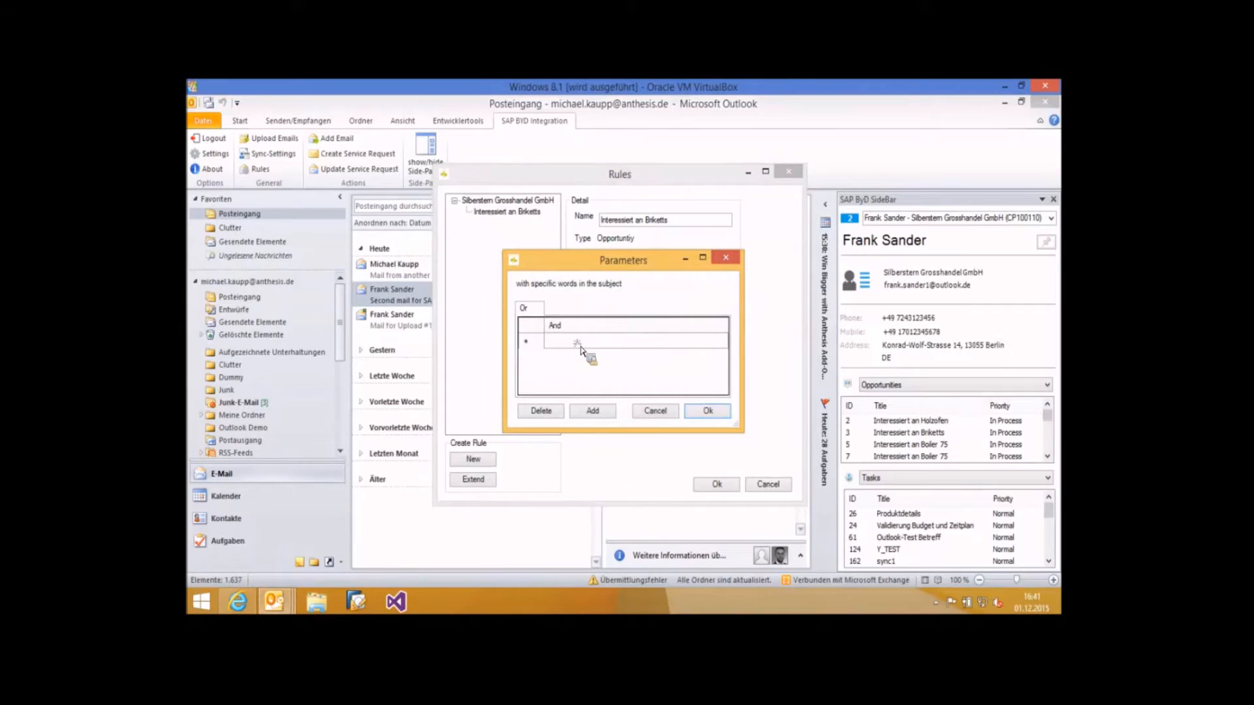
pyautogui.click(581, 341)
pyautogui.click(582, 341)
pyautogui.write('ok123')
pyautogui.click(708, 412)
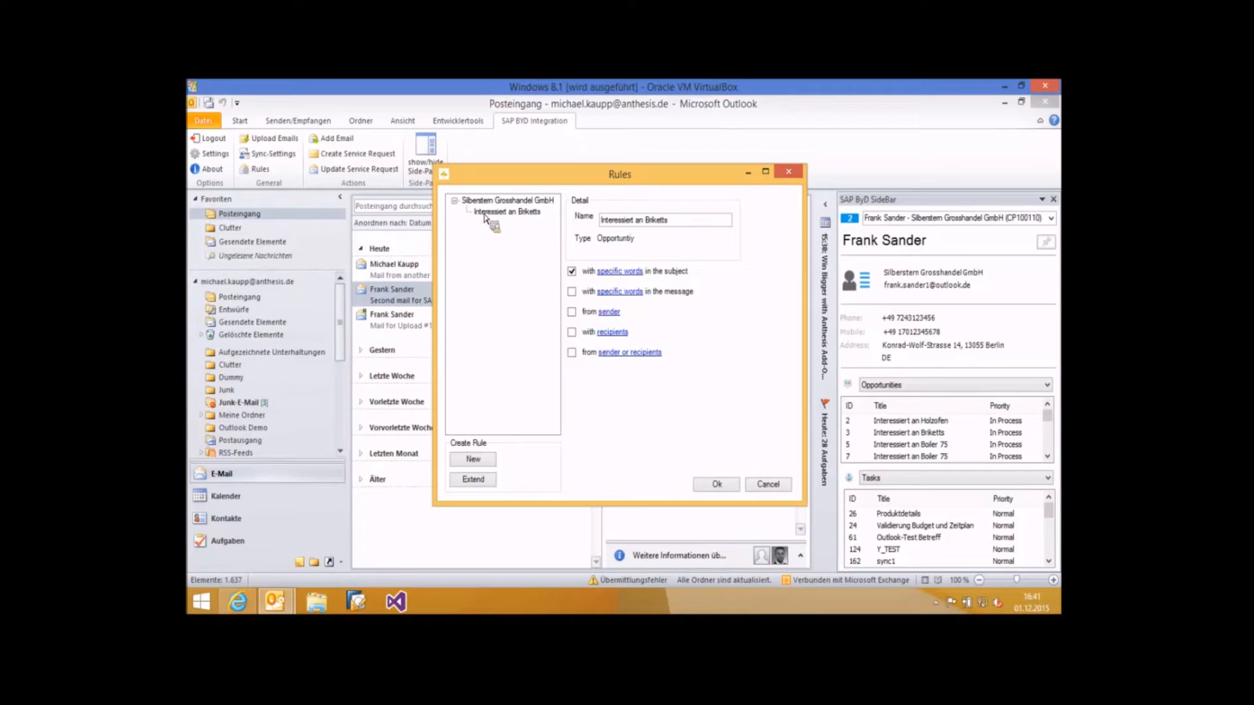
pyautogui.moveTo(480, 205); pyautogui.dragTo(510, 224)
pyautogui.moveTo(510, 224); pyautogui.dragTo(720, 486)
pyautogui.click(719, 484)
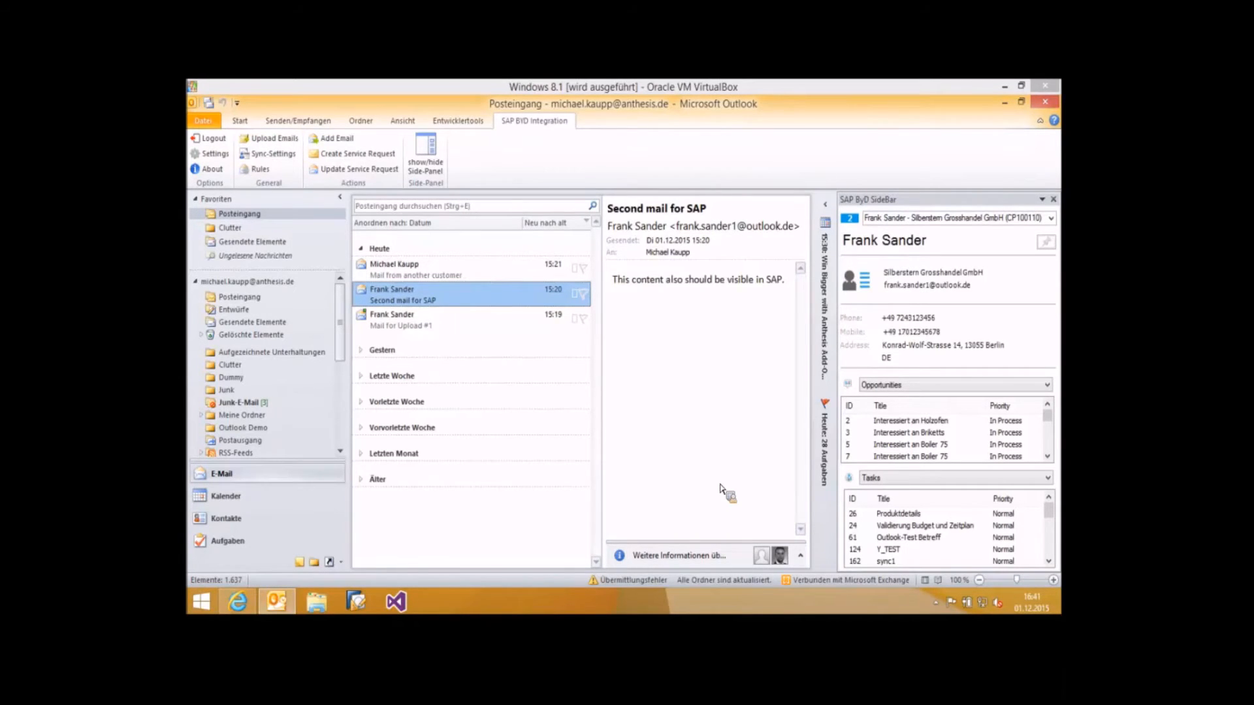
# - View the newly received email "This subject with ok123" in the inbox
pyautogui.moveTo(723, 491); pyautogui.dragTo(492, 366)
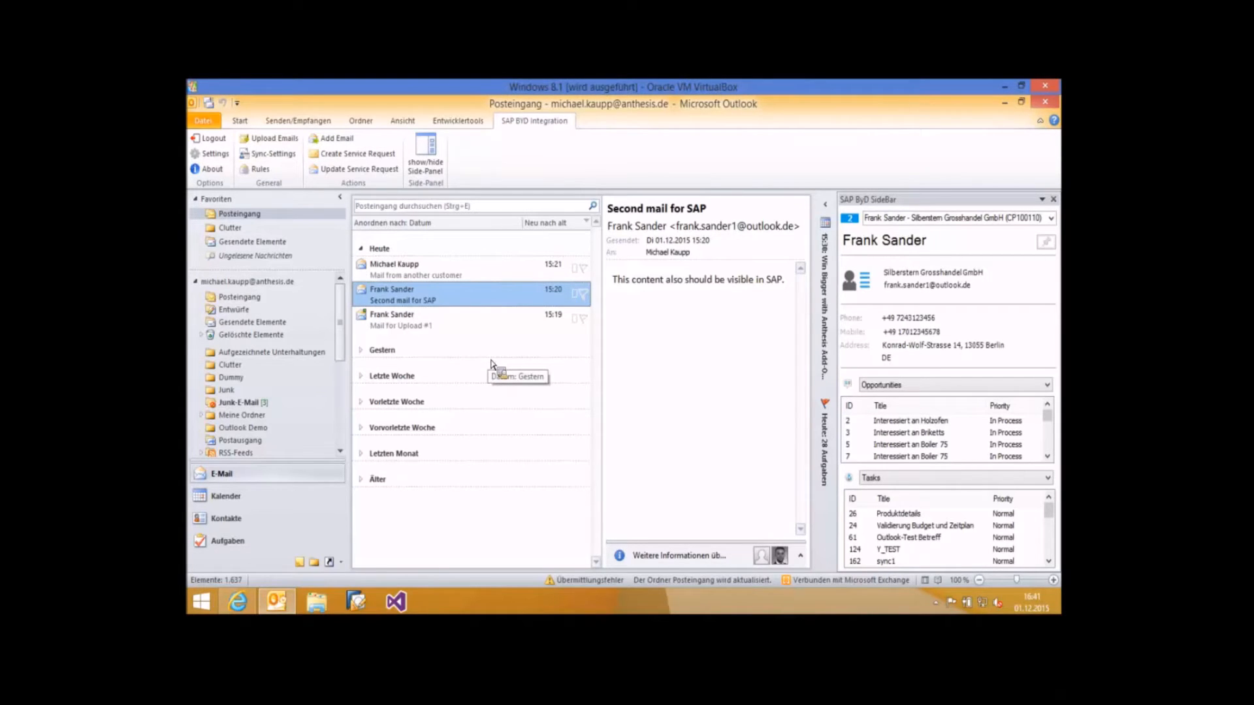
pyautogui.moveTo(491, 366); pyautogui.dragTo(485, 347)
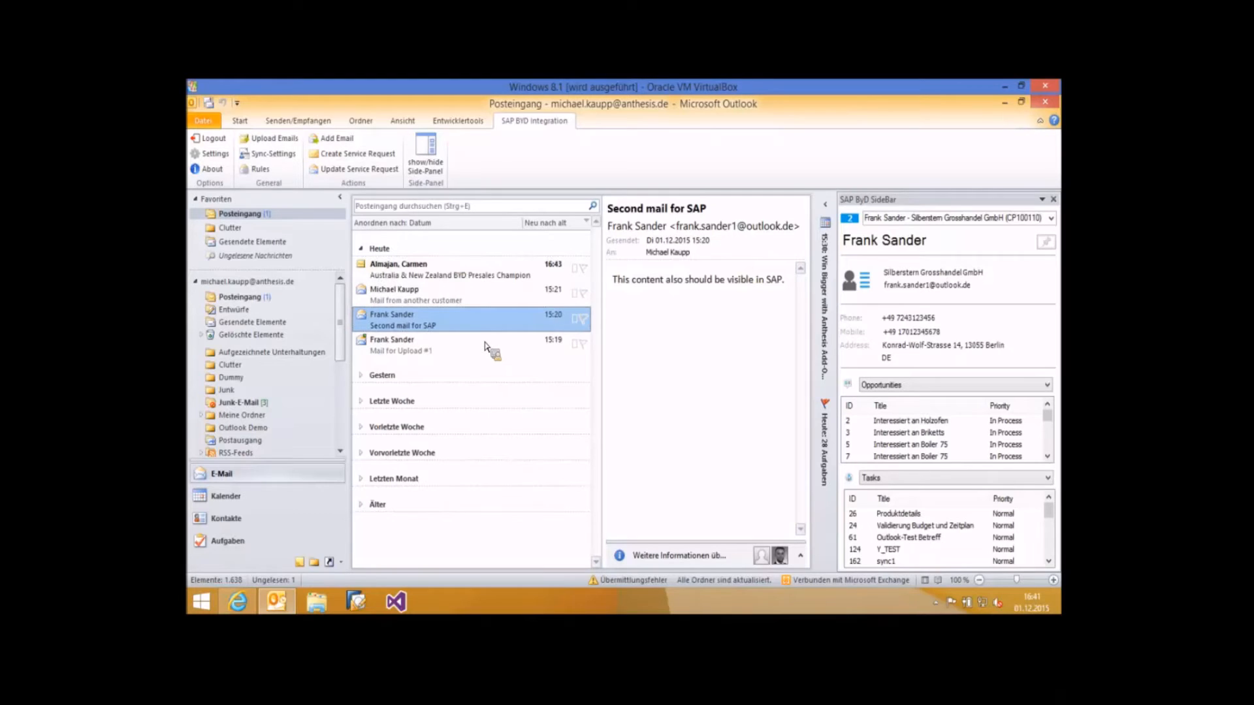
pyautogui.click(403, 276)
pyautogui.moveTo(333, 308); pyautogui.dragTo(390, 269)
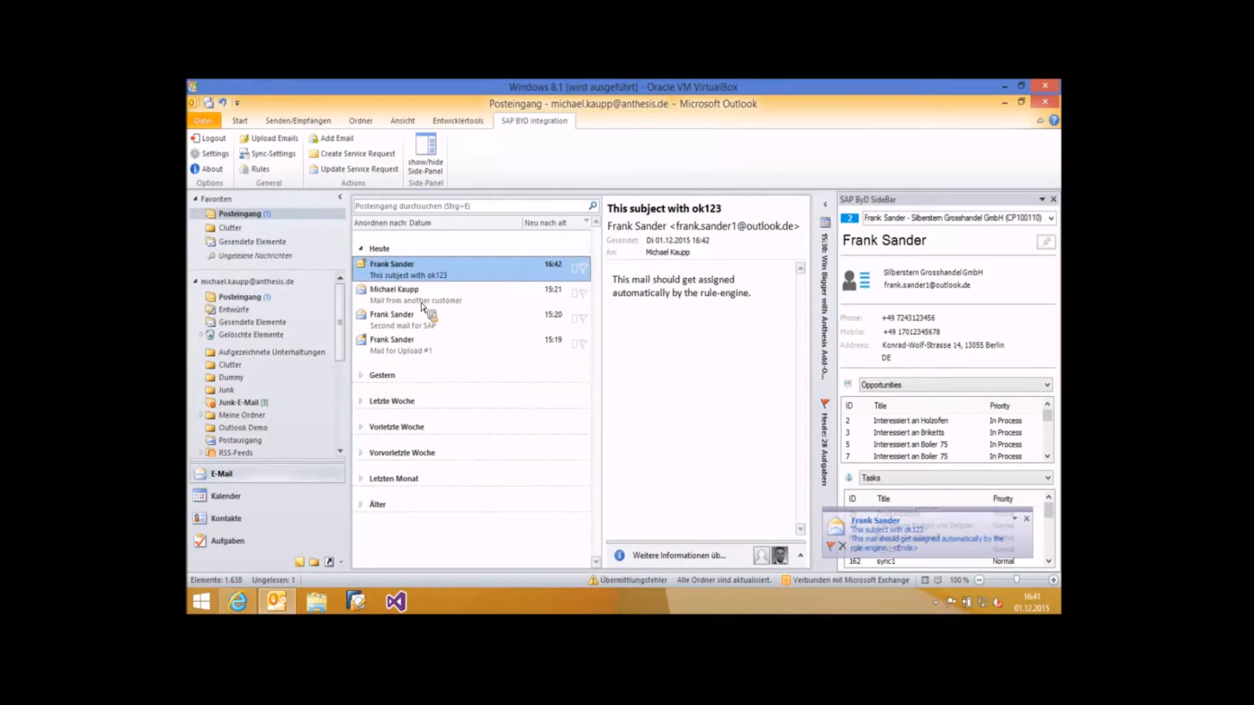
pyautogui.moveTo(421, 307); pyautogui.dragTo(401, 267)
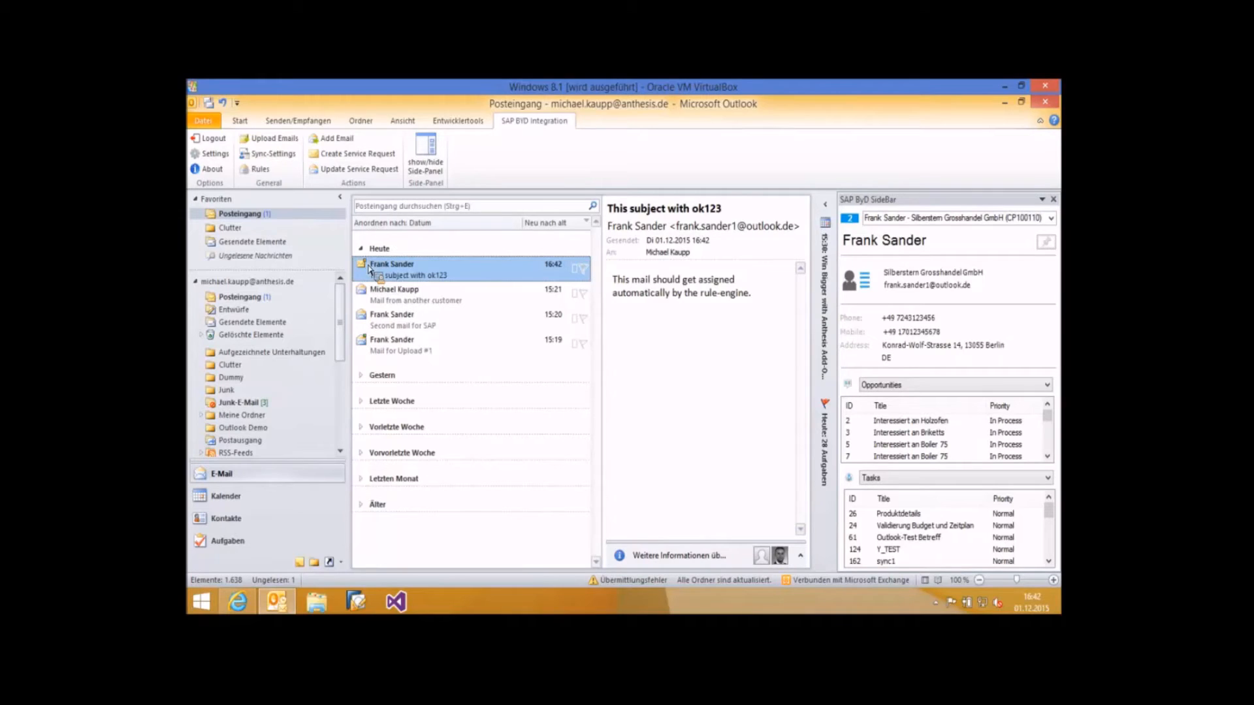
# - Reselect the email "This subject with ok123" and open the upload list to check the emails queued for Silberstern Grosshandel GmbH
pyautogui.press('Down')
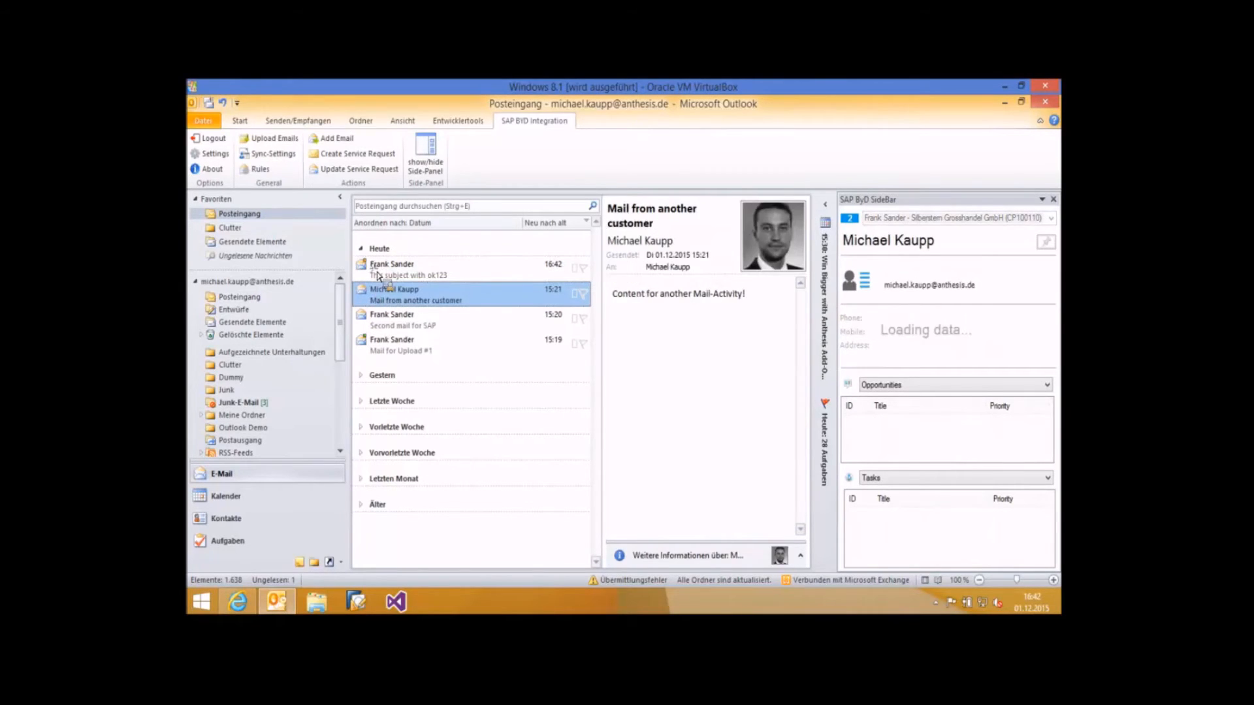
pyautogui.click(378, 276)
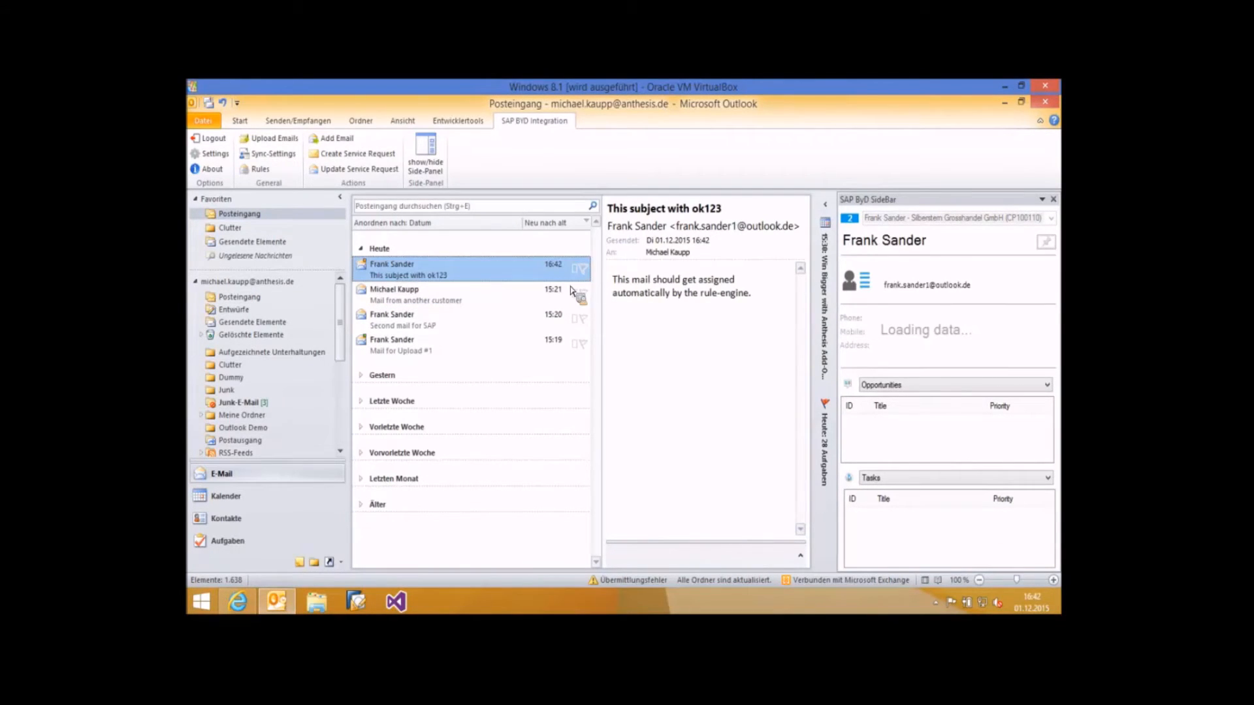
pyautogui.click(283, 147)
pyautogui.moveTo(361, 207); pyautogui.dragTo(592, 312)
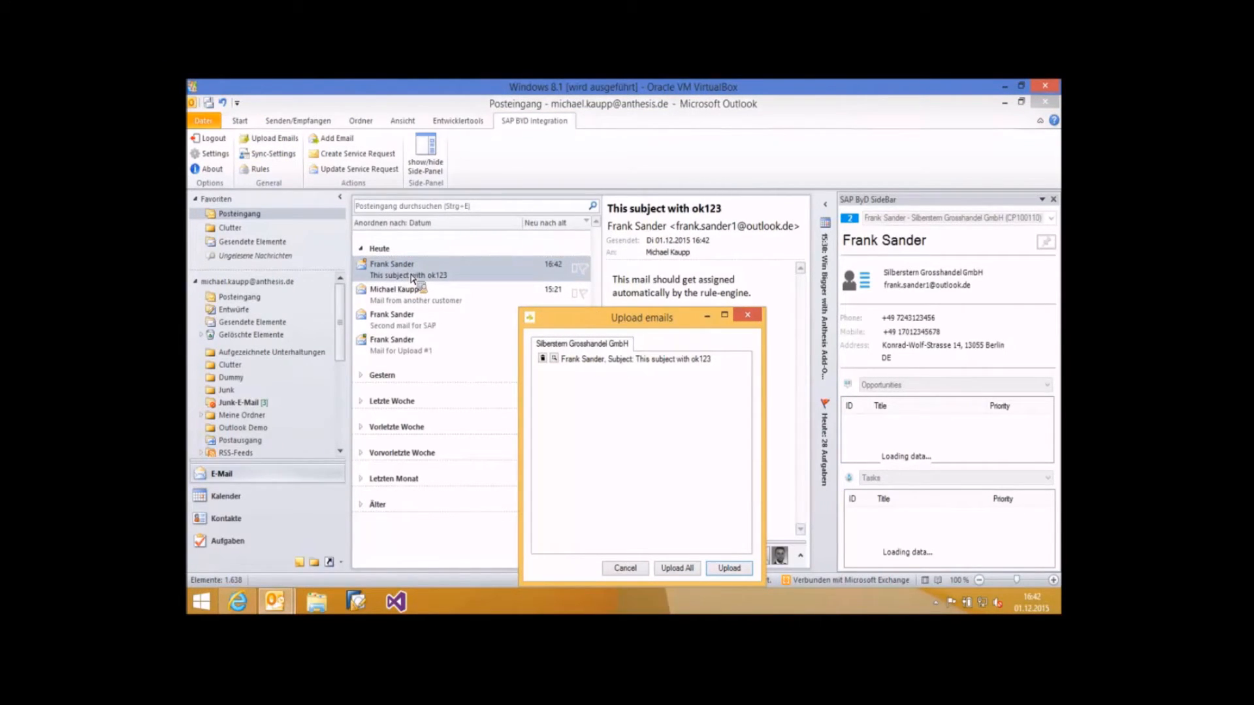
# - Check the assignment details of the queued email "This subject with ok123" and upload it for Silberstern Grosshandel GmbH
pyautogui.click(555, 359)
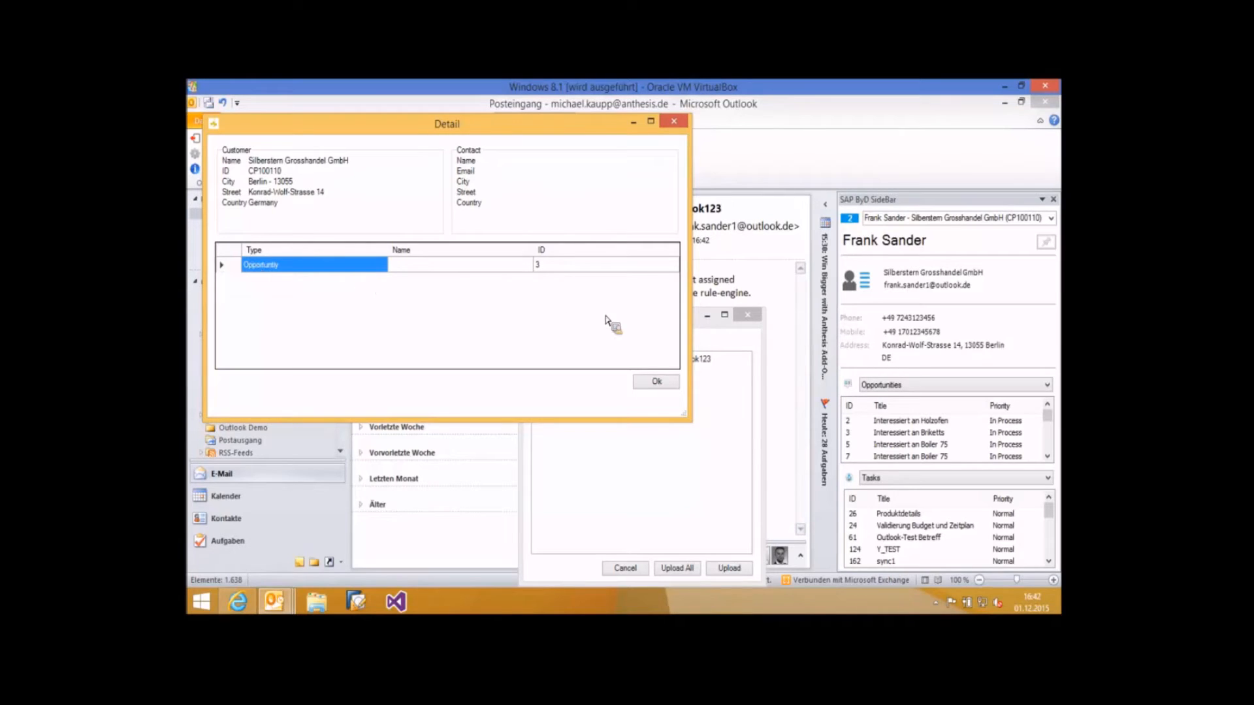
pyautogui.moveTo(433, 129); pyautogui.dragTo(586, 331)
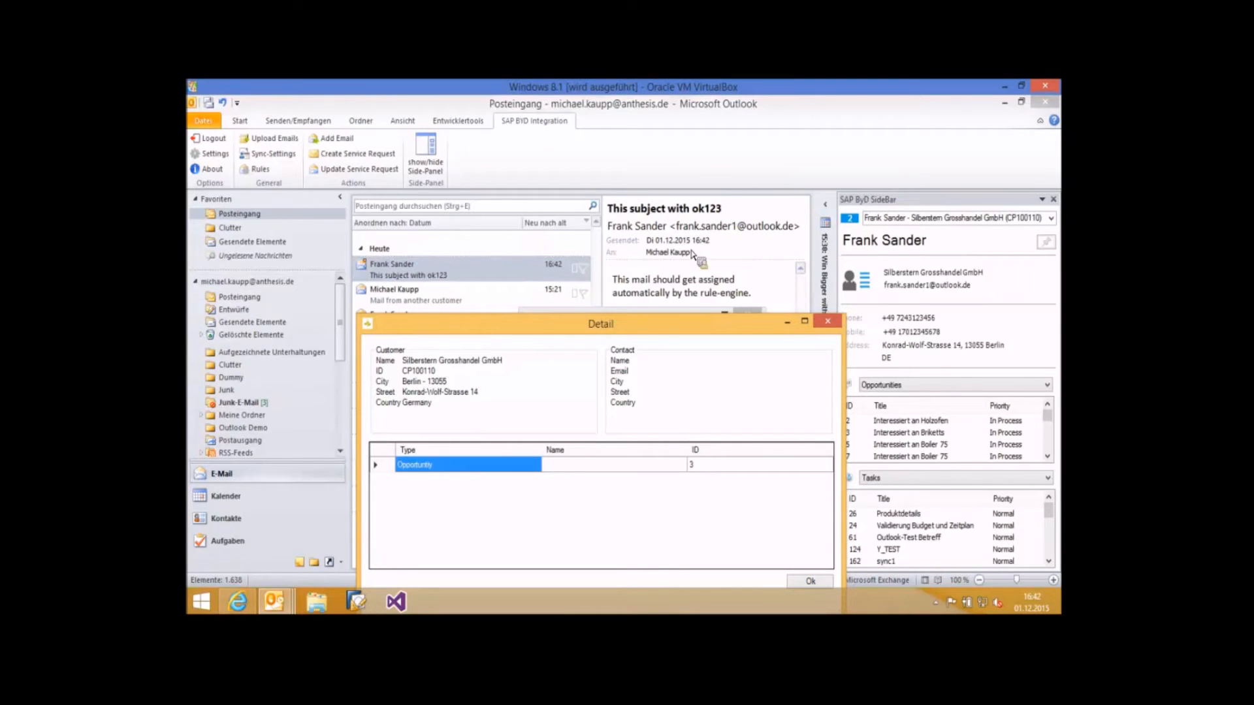
pyautogui.moveTo(655, 318); pyautogui.dragTo(625, 204)
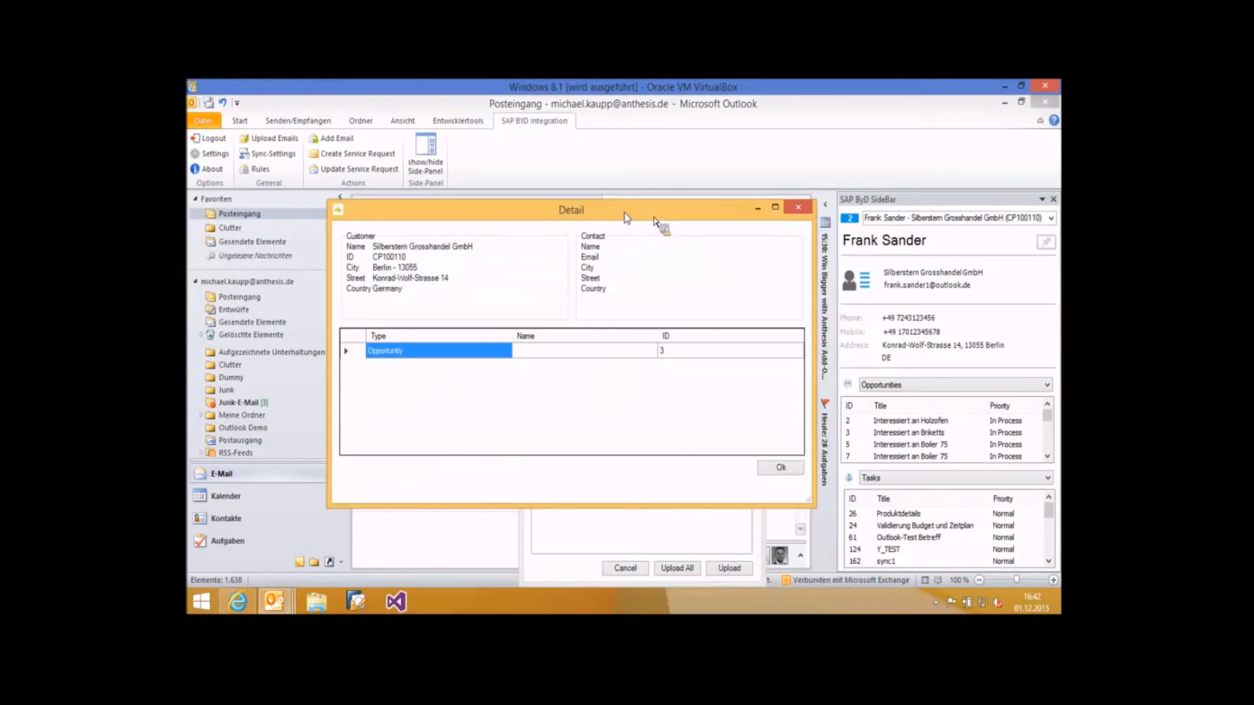
pyautogui.click(797, 209)
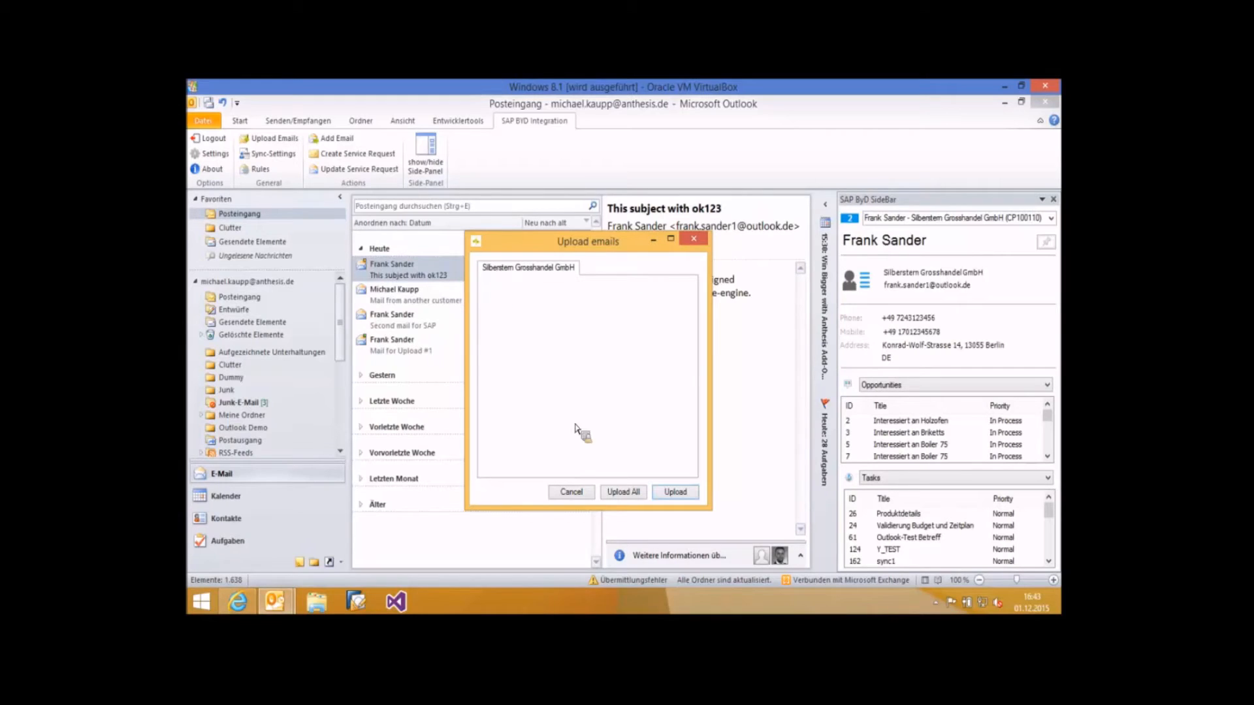
pyautogui.click(673, 494)
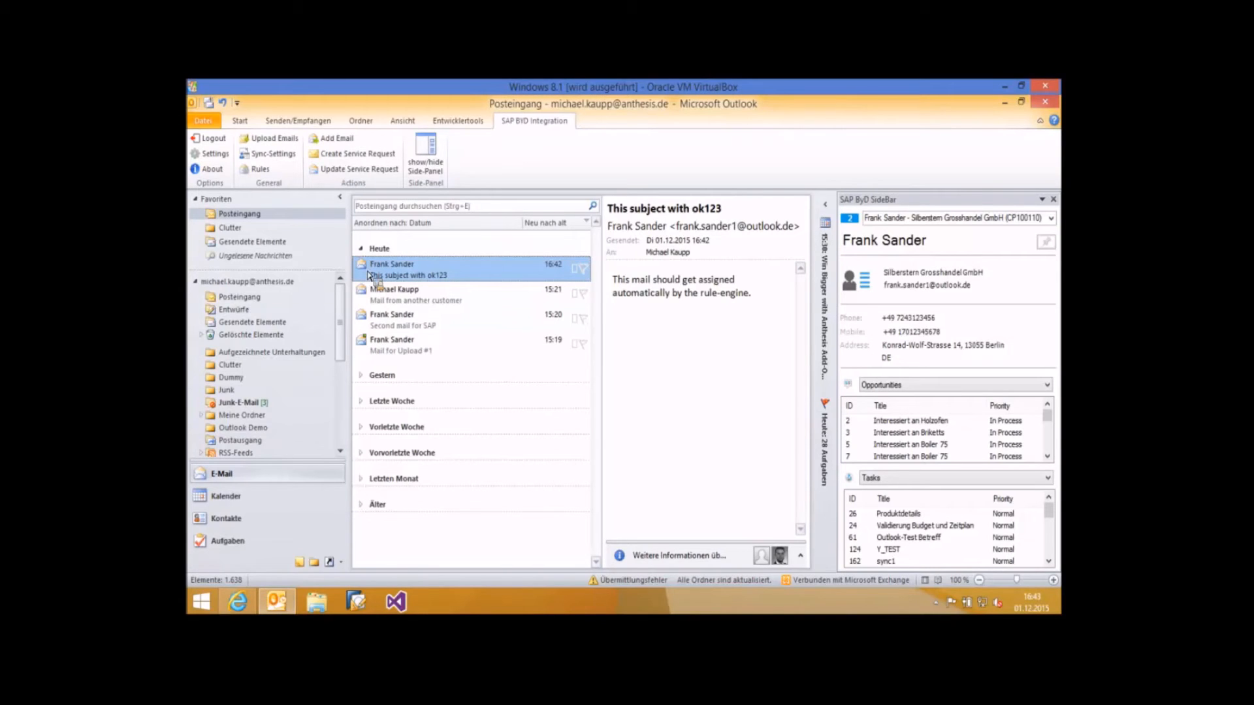
# - View the Create Service Request form for the email "This subject with ok123" and close it without creating a request
pyautogui.click(349, 156)
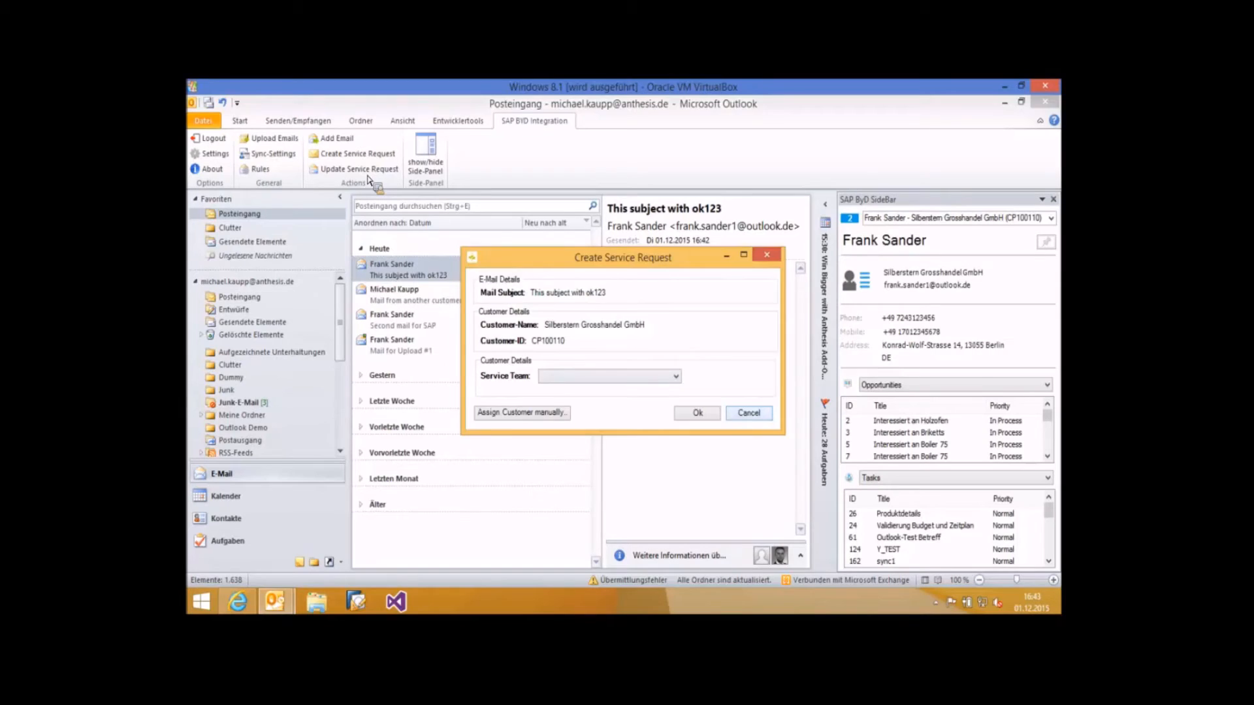
pyautogui.press('Escape')
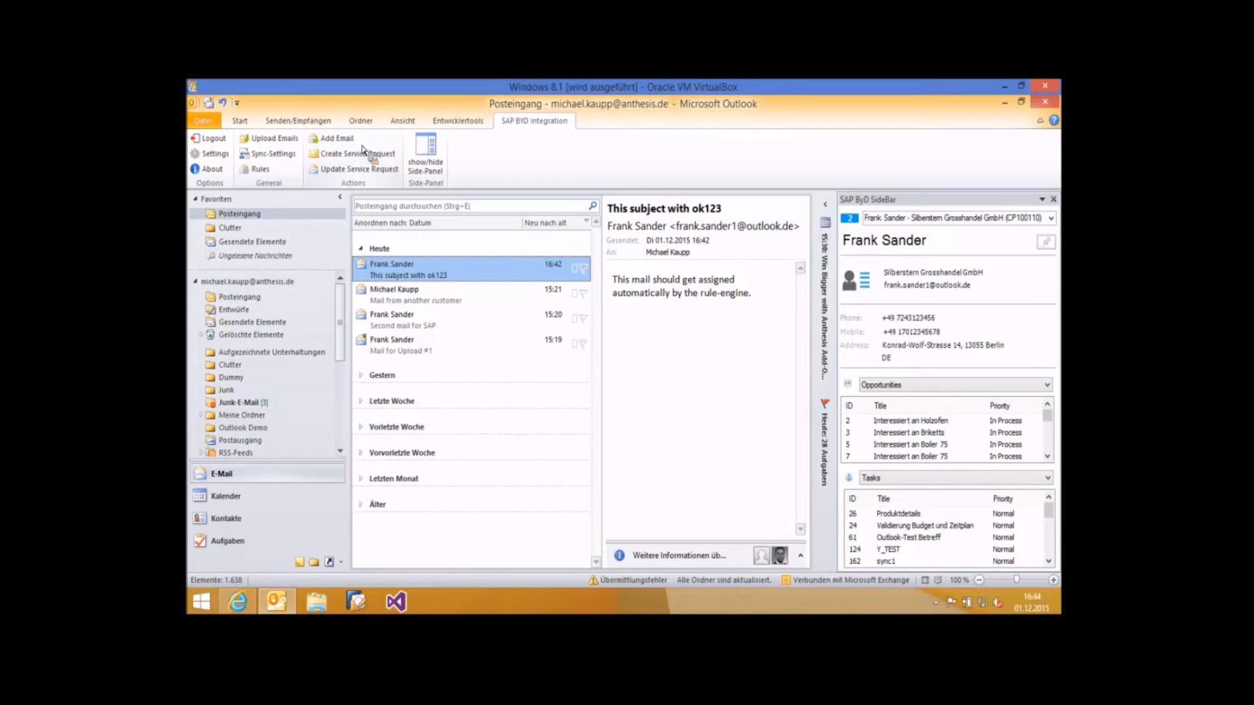
# - Create a folder named "My BYD Tasks" of type Aufgabe under the main Aufgaben folder and open it
pyautogui.moveTo(363, 150); pyautogui.dragTo(230, 544)
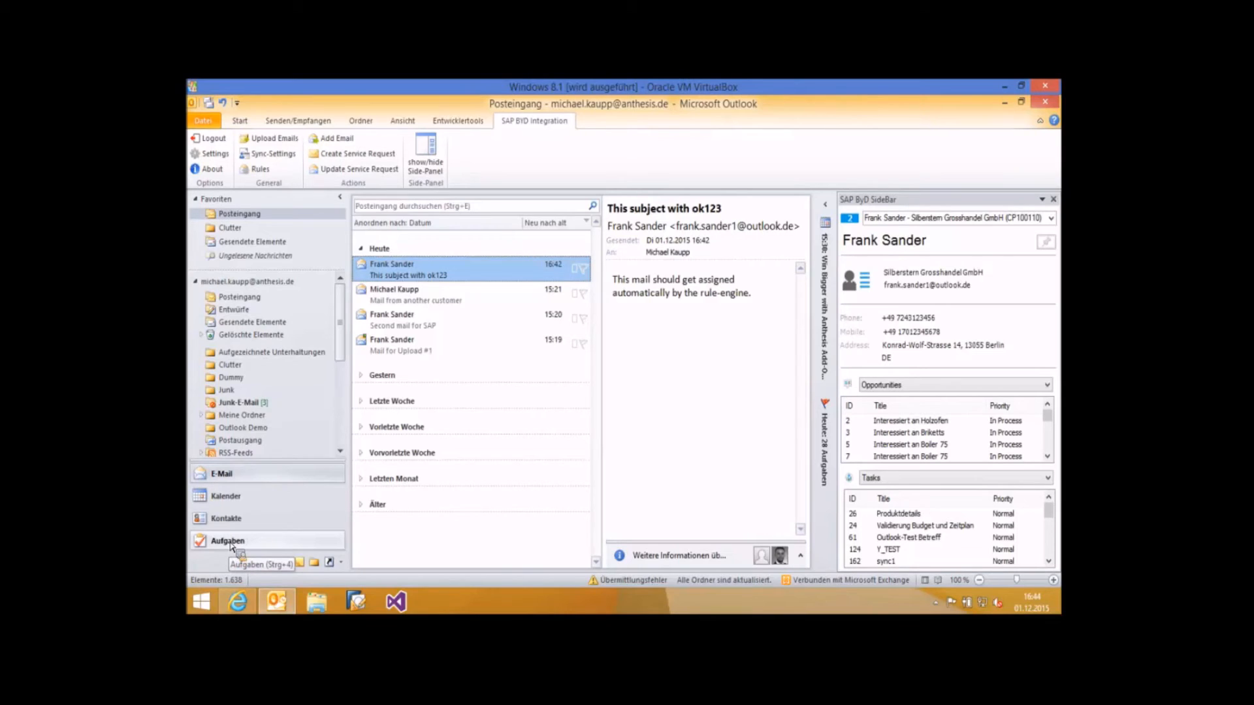
pyautogui.moveTo(232, 546); pyautogui.dragTo(239, 232)
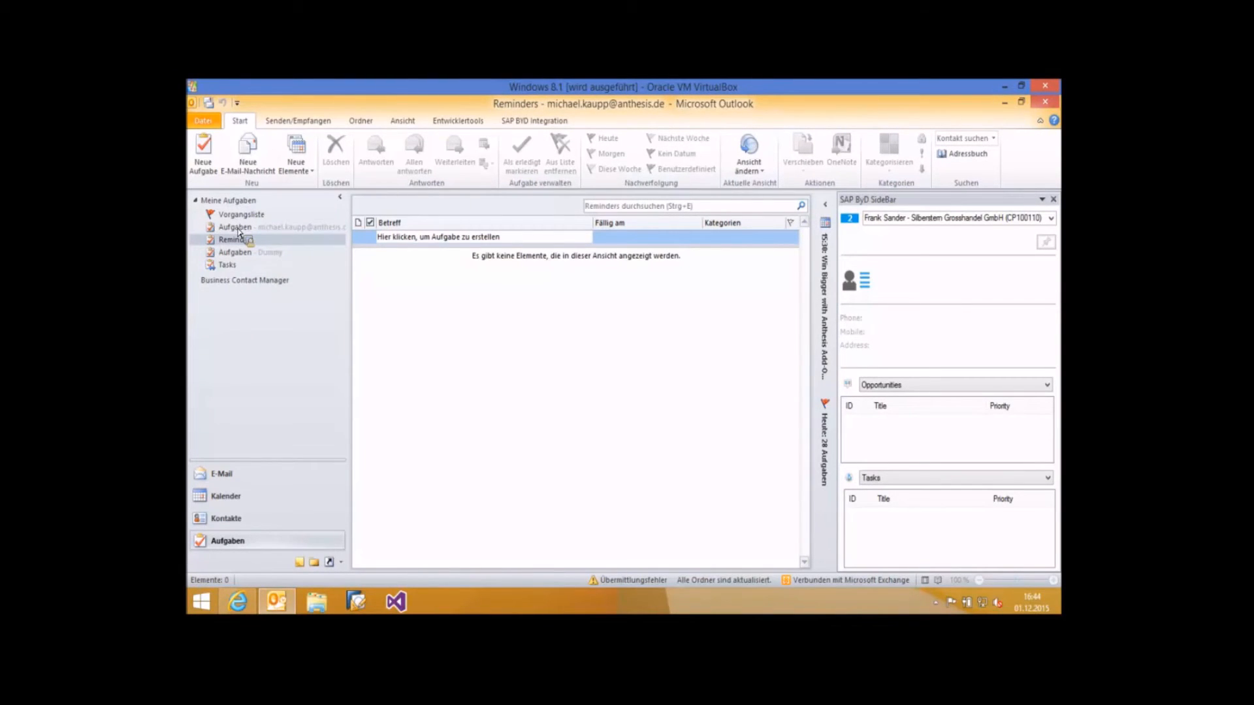
pyautogui.rightClick(237, 228)
pyautogui.click(291, 253)
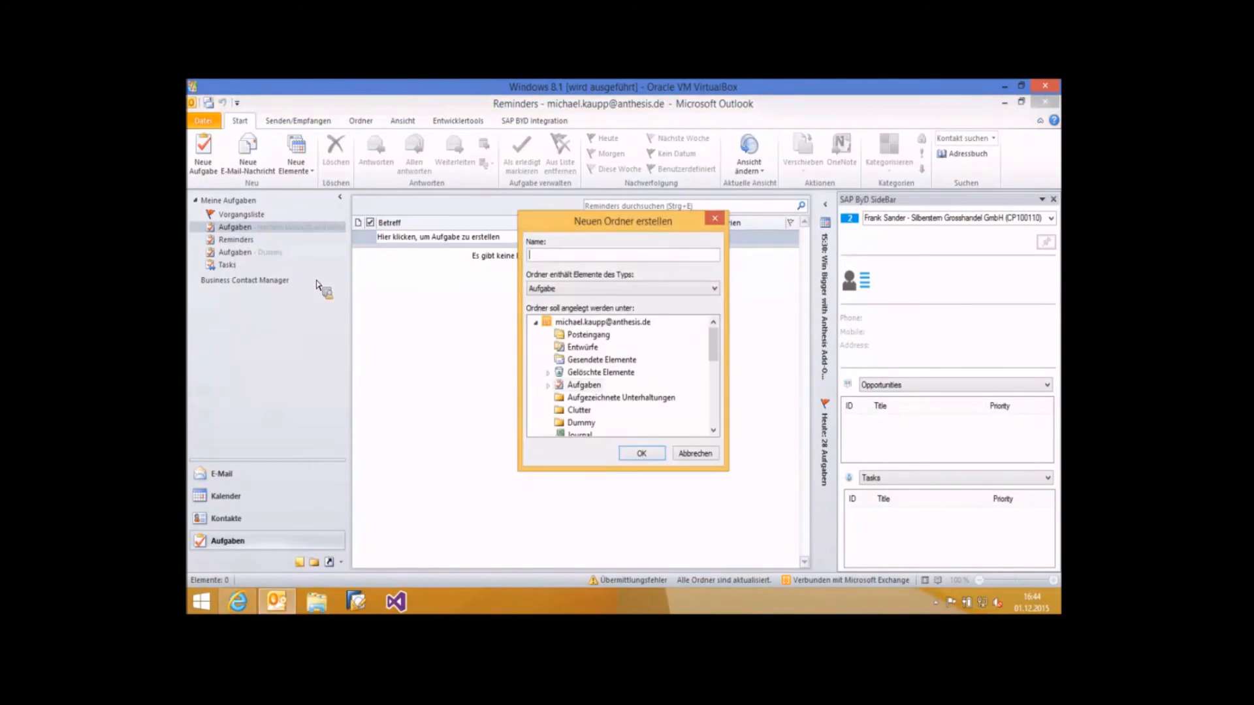
pyautogui.write('My BYD Tasks')
pyautogui.click(557, 289)
pyautogui.click(558, 292)
pyautogui.click(549, 289)
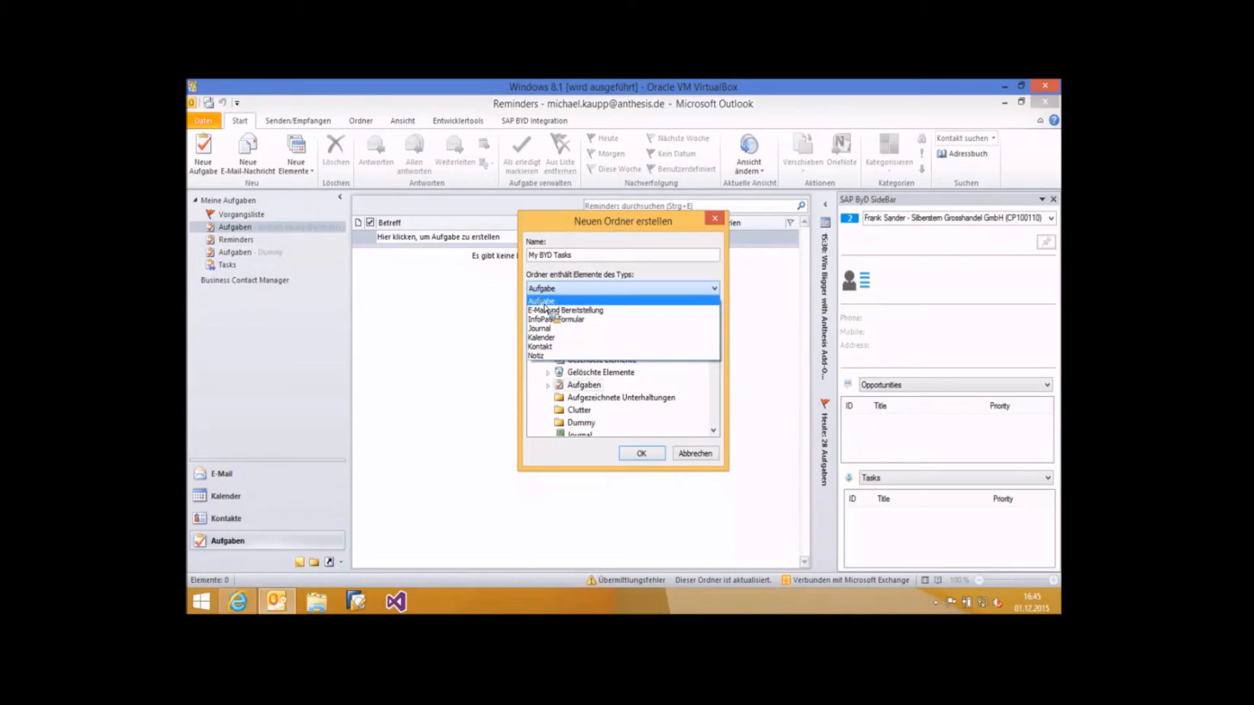
pyautogui.click(546, 302)
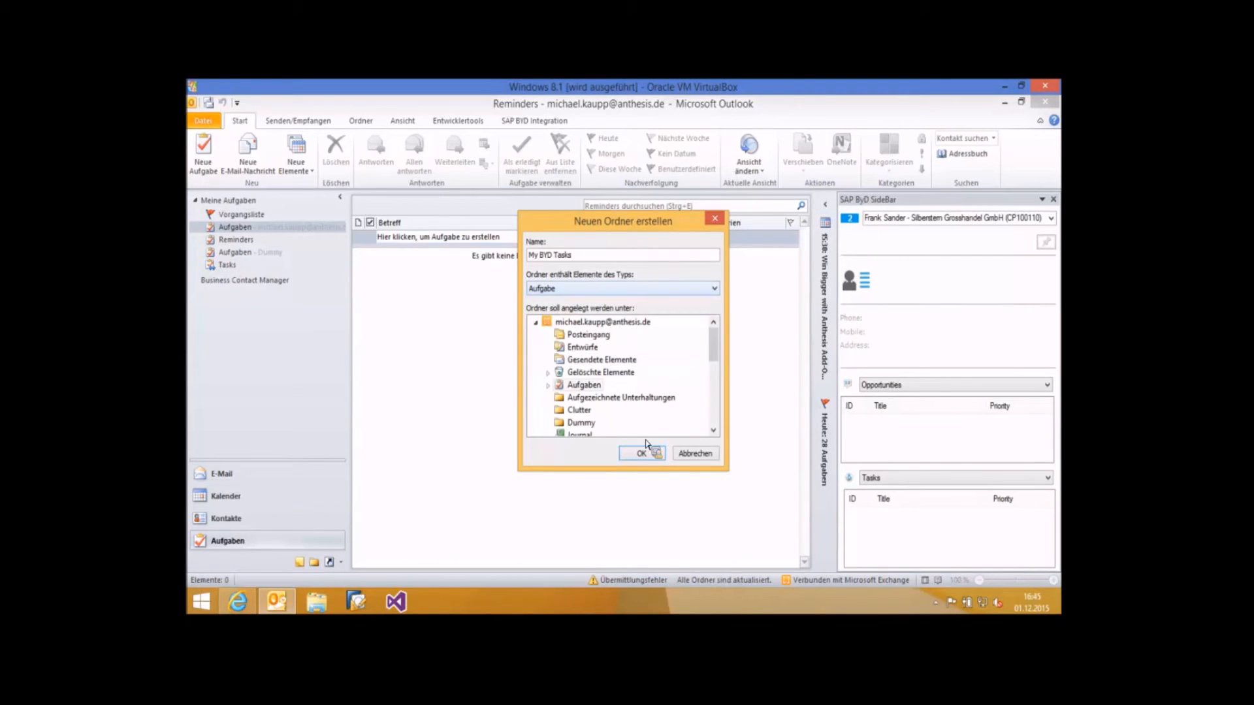
pyautogui.click(646, 455)
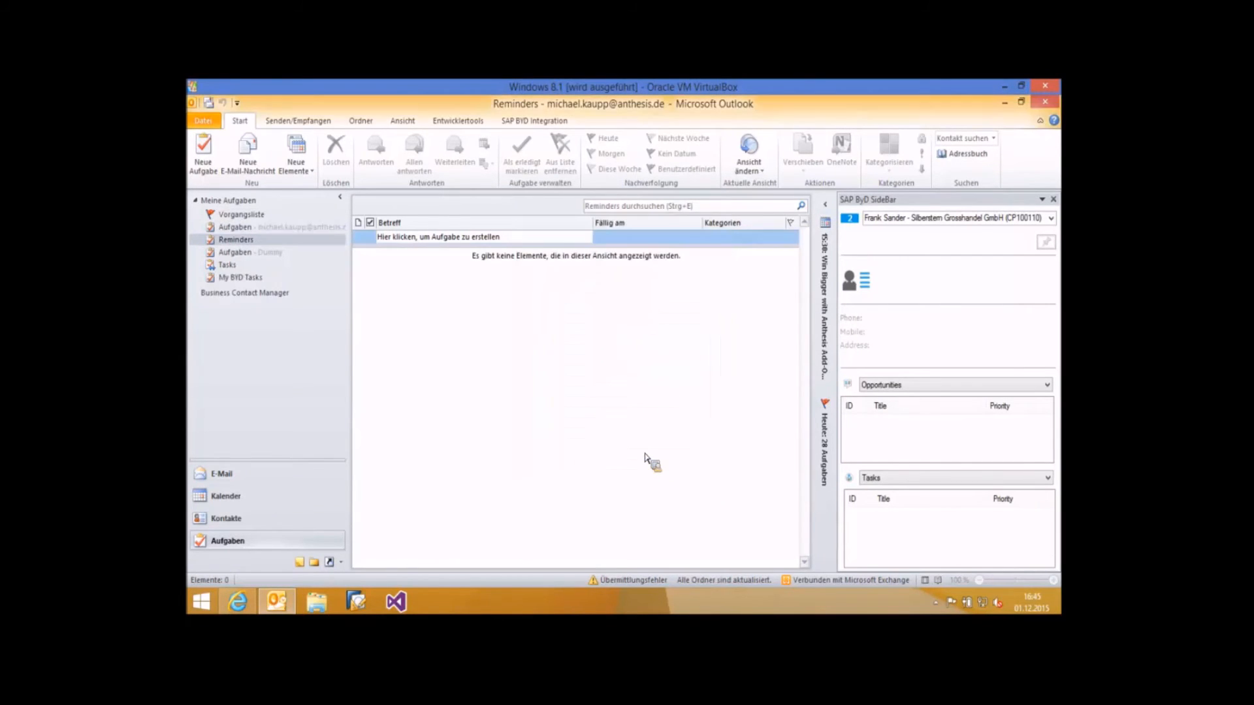
pyautogui.click(248, 281)
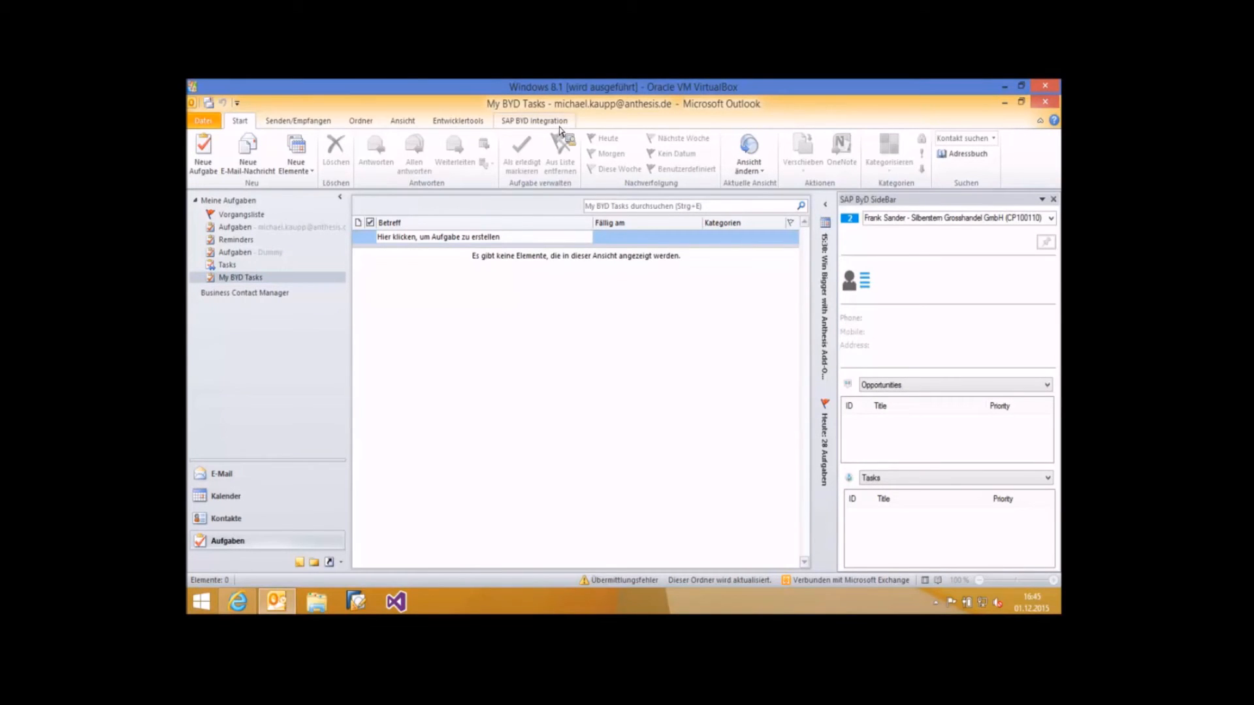
# - Set "My BYD Tasks" as the task folder in the SAP synchronization settings and apply the change
pyautogui.click(534, 120)
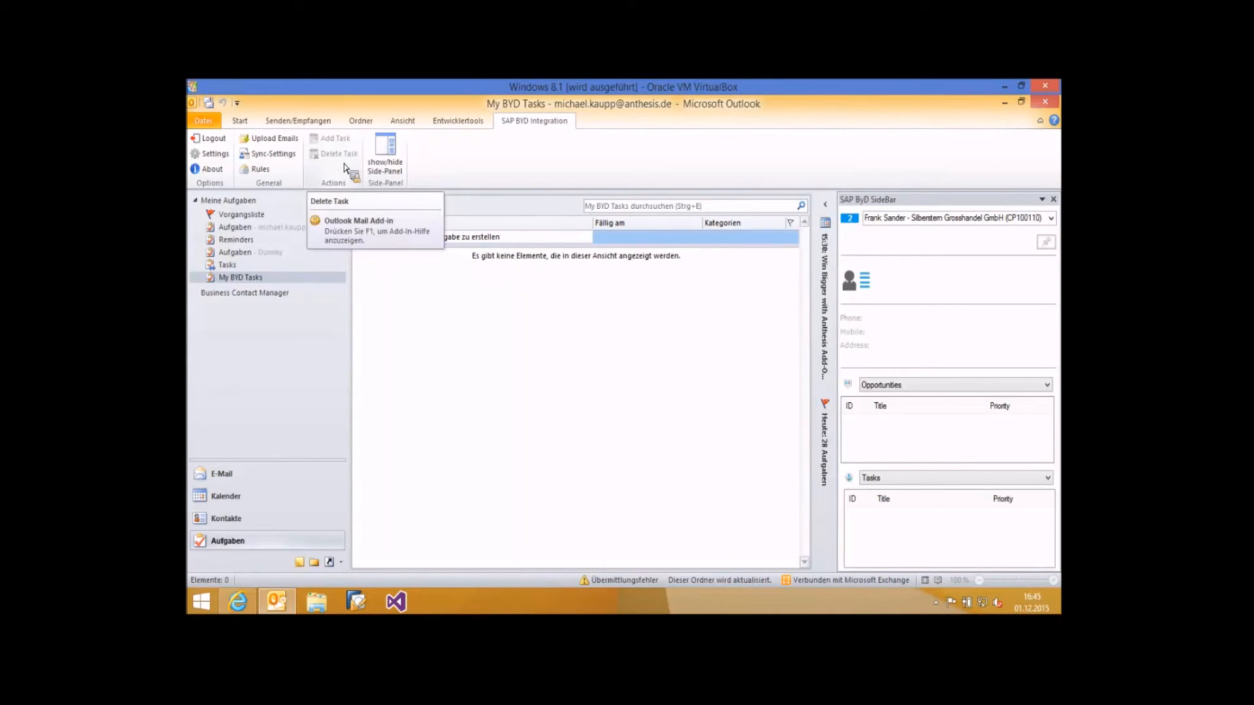
pyautogui.click(275, 157)
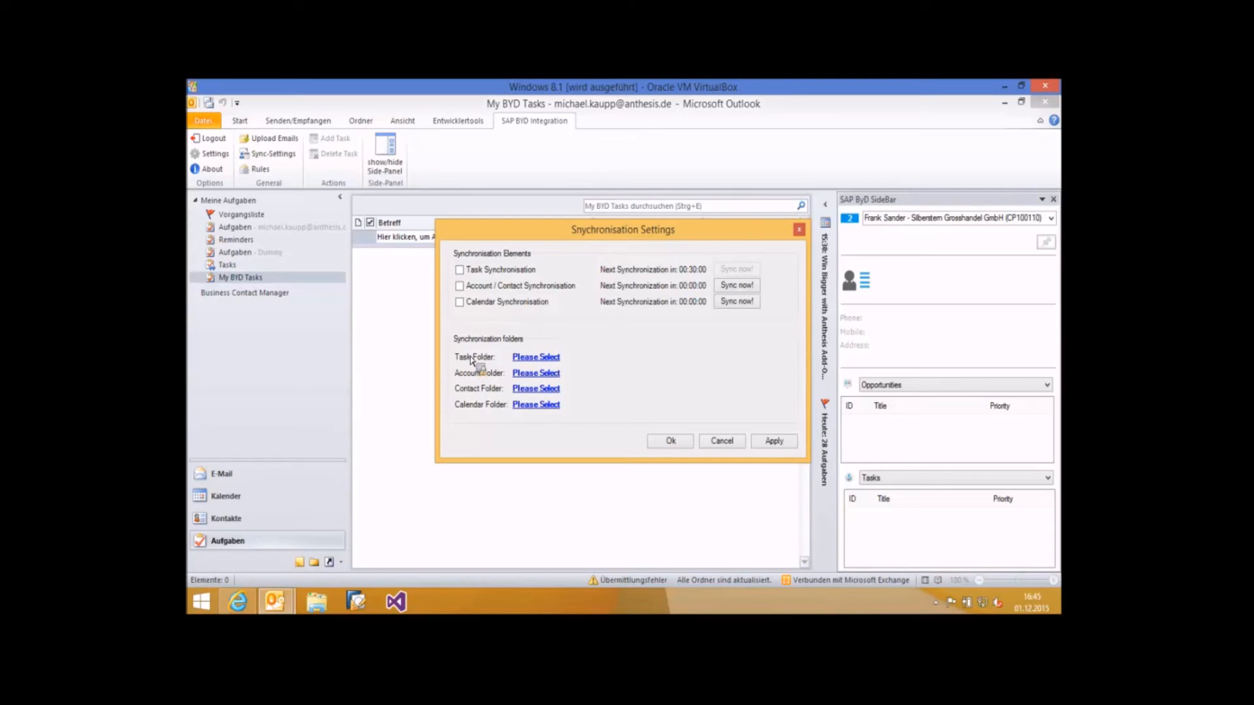
pyautogui.click(529, 359)
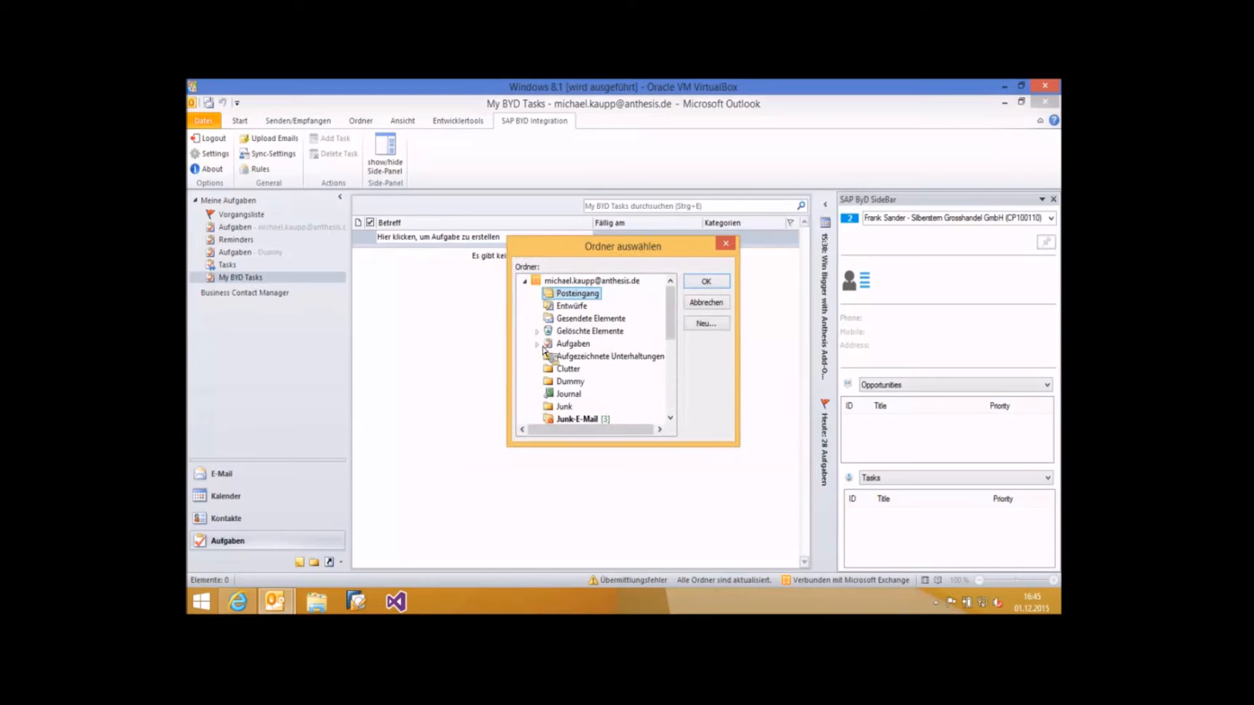
pyautogui.click(538, 344)
pyautogui.click(588, 358)
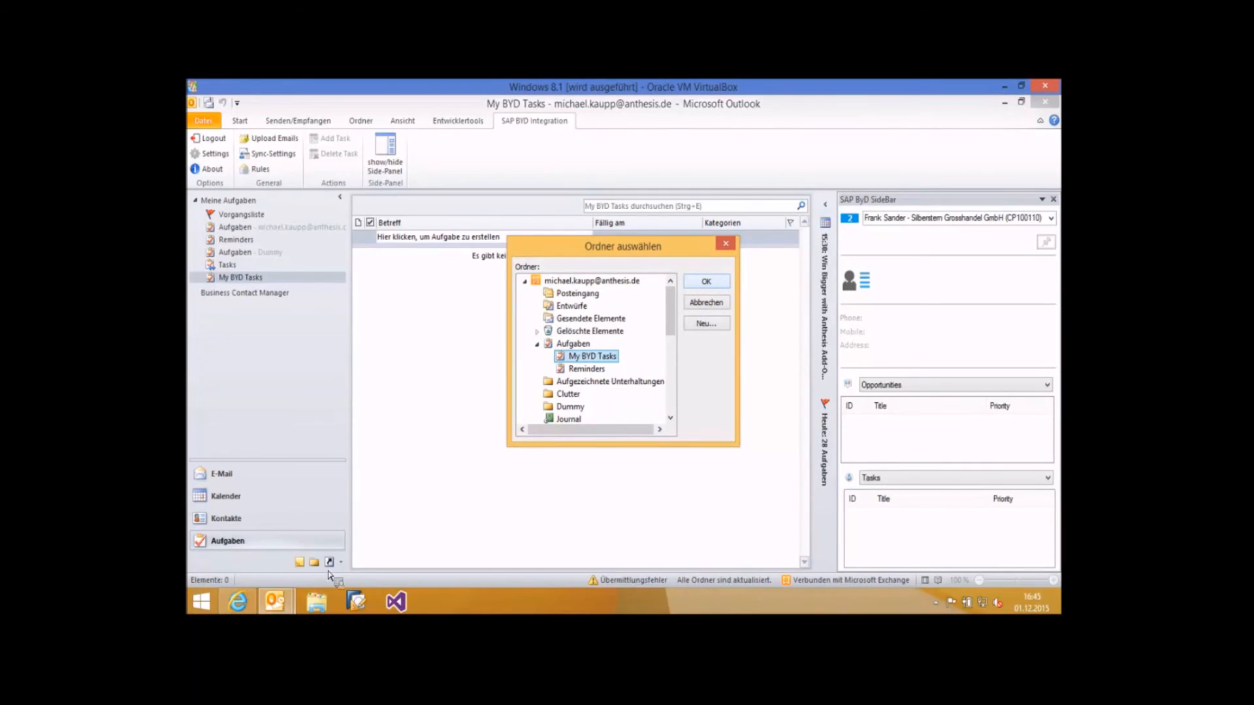
pyautogui.click(408, 525)
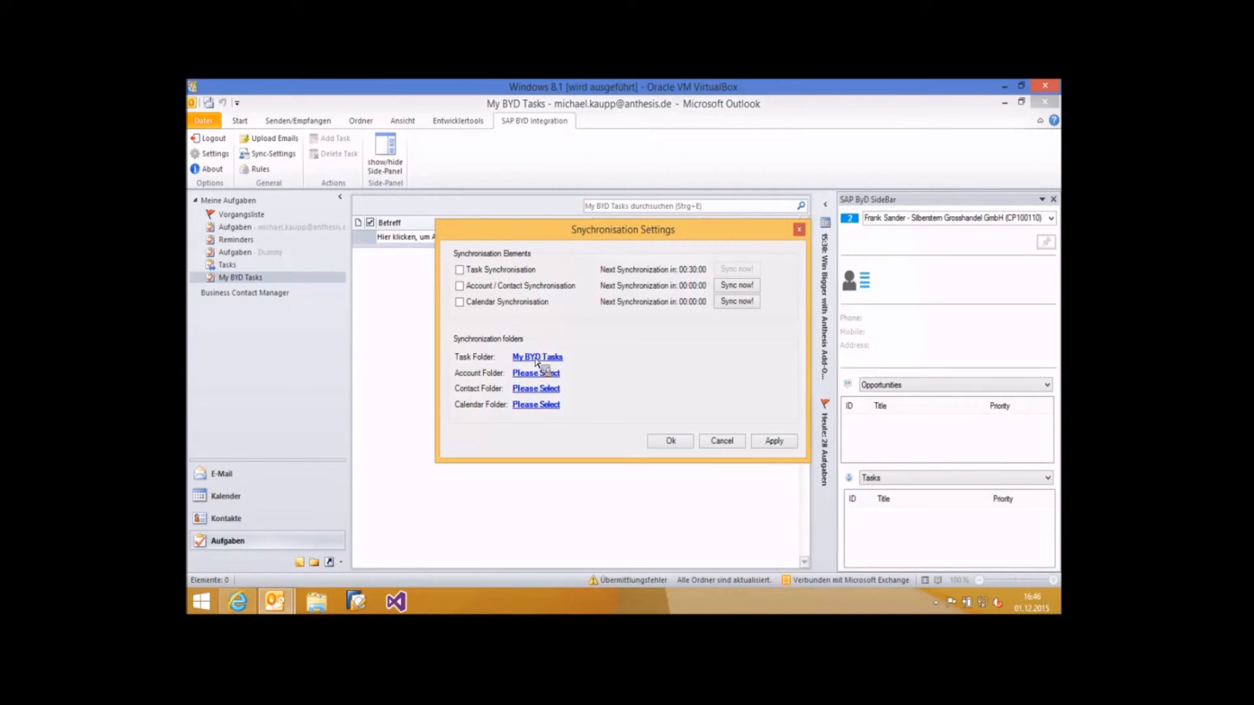
pyautogui.click(772, 443)
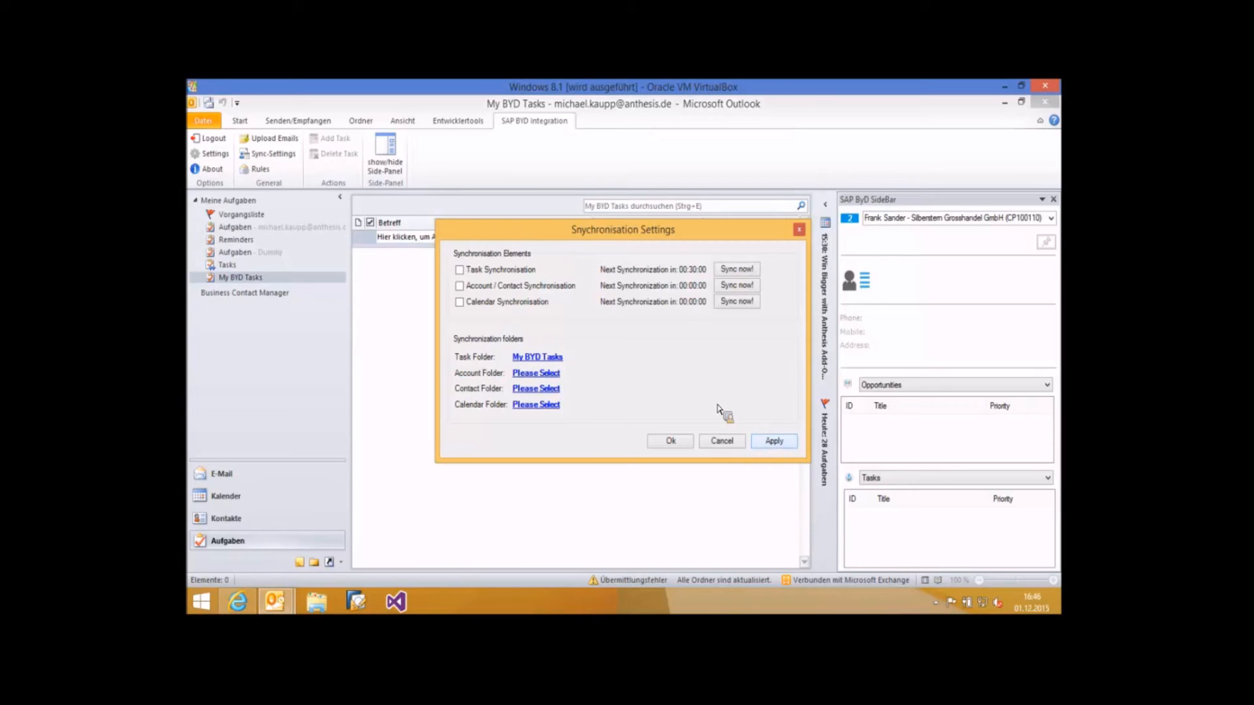
# - Enable Task Synchronisation, check the synchronized tasks in the "My BYD Tasks" folder, and confirm the settings
pyautogui.click(461, 272)
pyautogui.moveTo(585, 232); pyautogui.dragTo(770, 335)
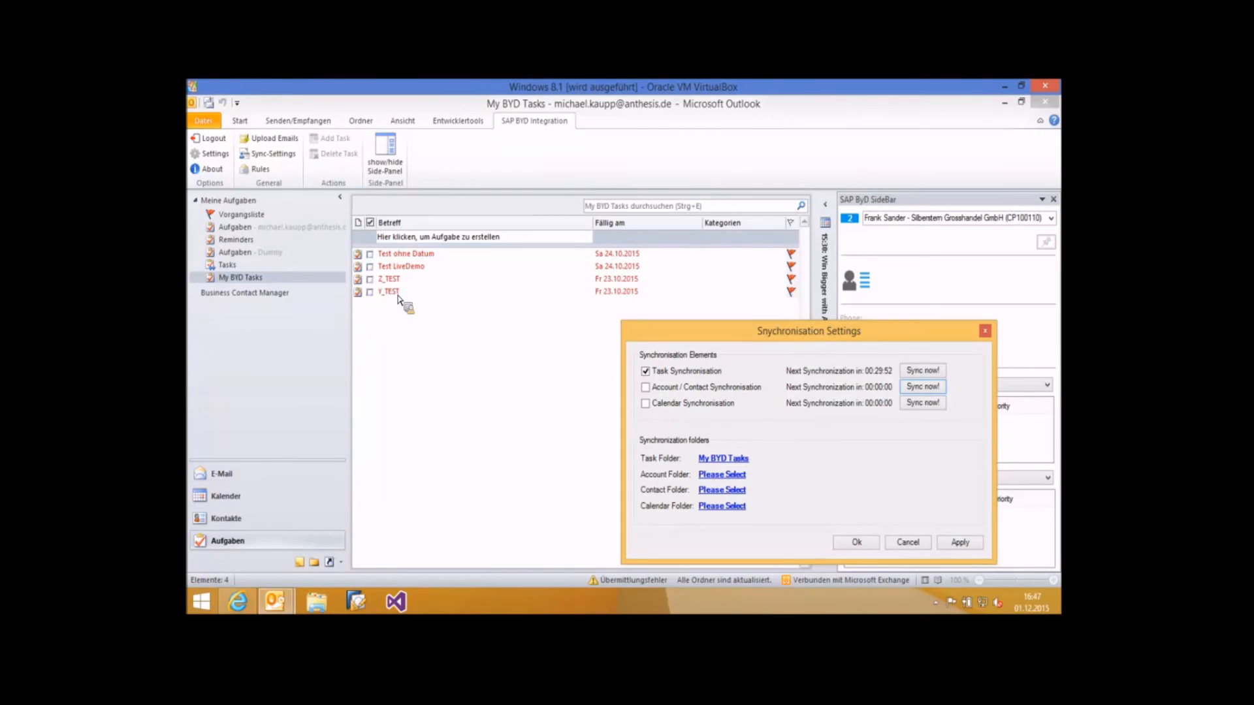
pyautogui.click(869, 544)
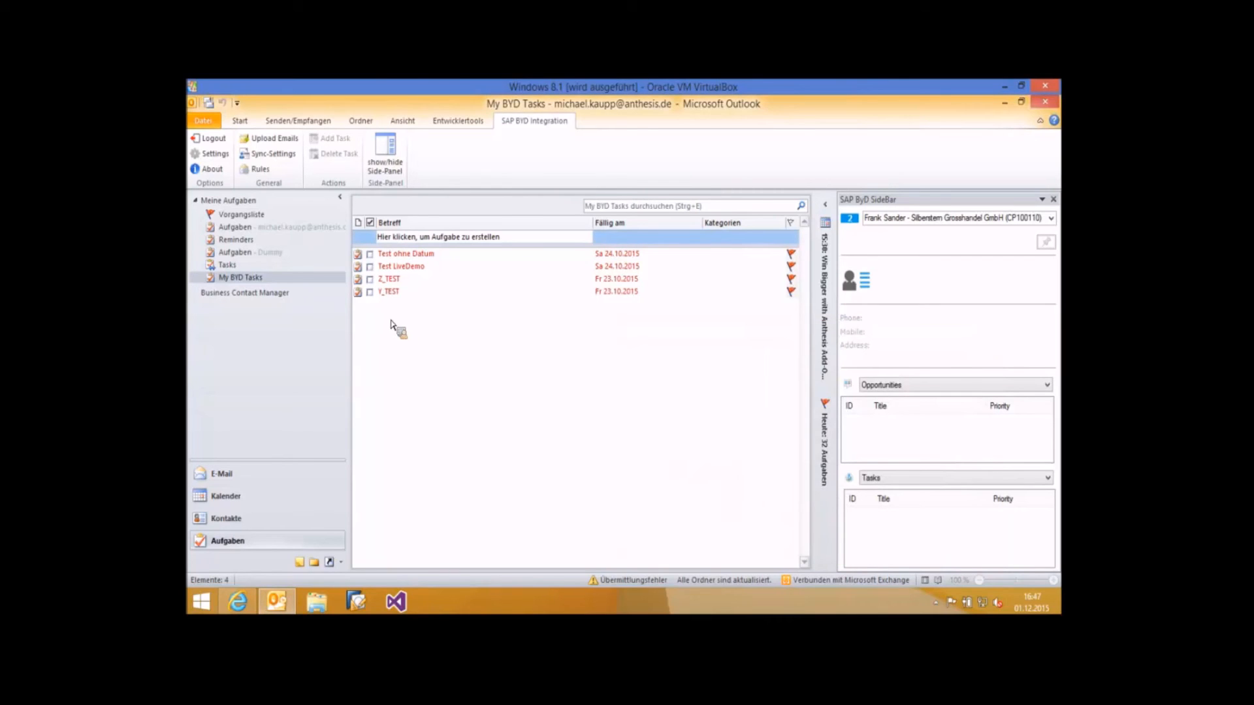
# - Create a new task with the subject "My BYD Task", starting on 02.12.2015 and due on 04.12.2015
pyautogui.rightClick(393, 322)
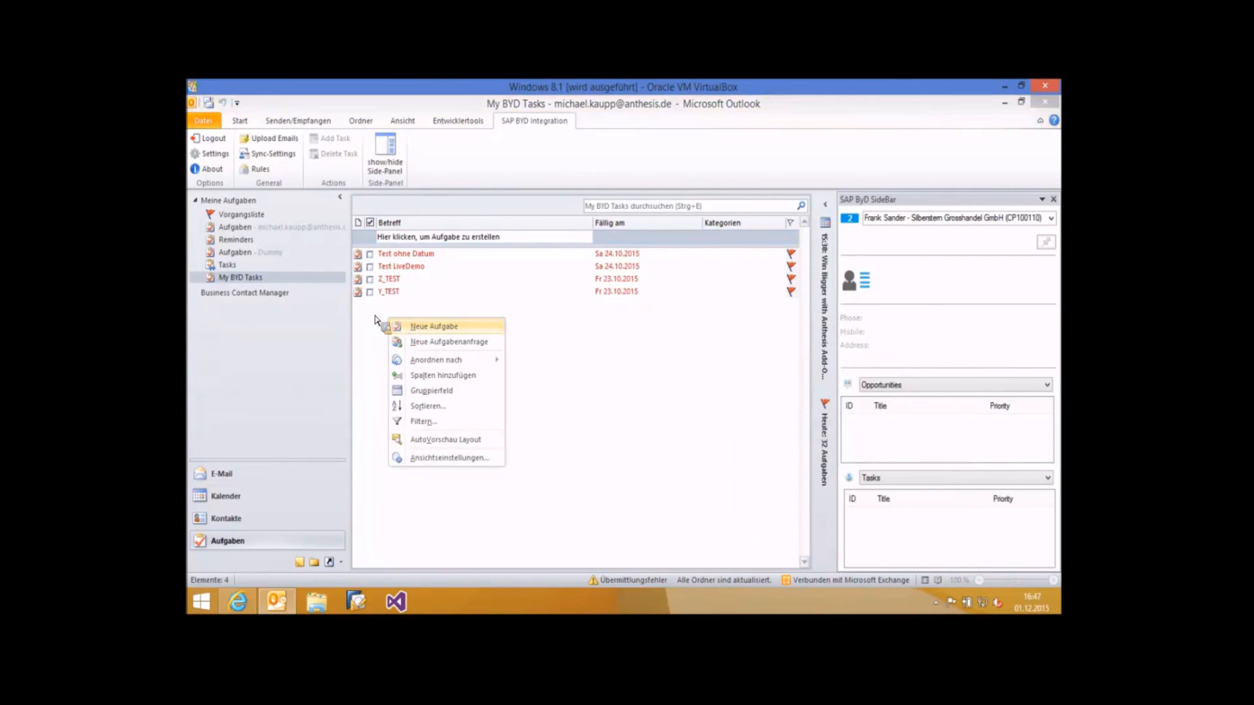
pyautogui.click(411, 327)
pyautogui.write('My ')
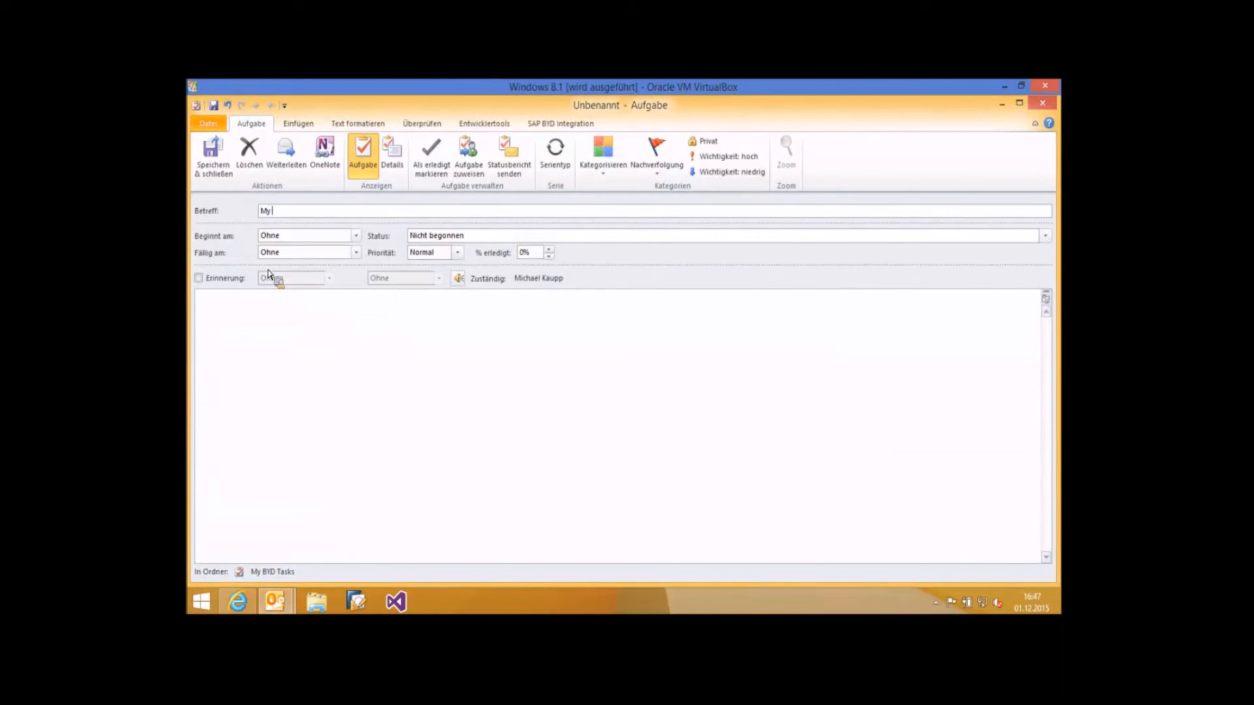
pyautogui.write('BYD Task')
pyautogui.press('Tab')
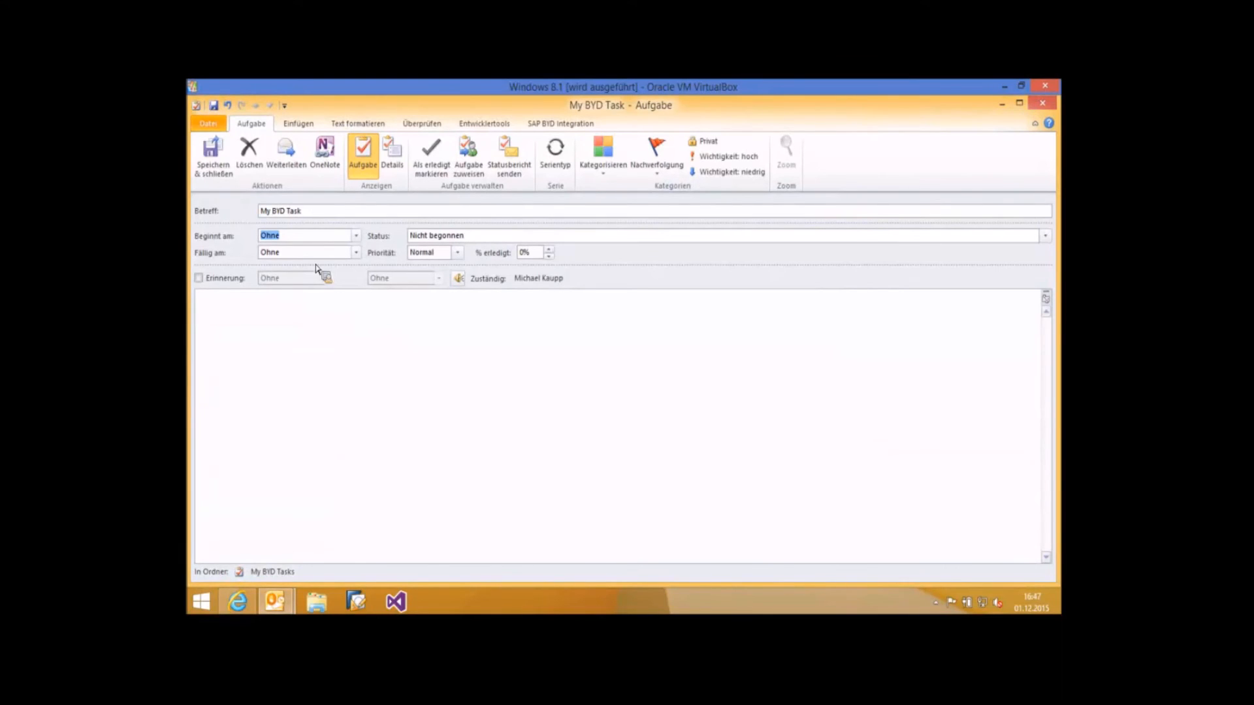
pyautogui.click(356, 235)
pyautogui.click(293, 279)
pyautogui.click(356, 265)
pyautogui.click(319, 309)
# - Enter "Testcontent" as the task's body text, set its status to "In Bearbeitung", and save and close it
pyautogui.click(364, 353)
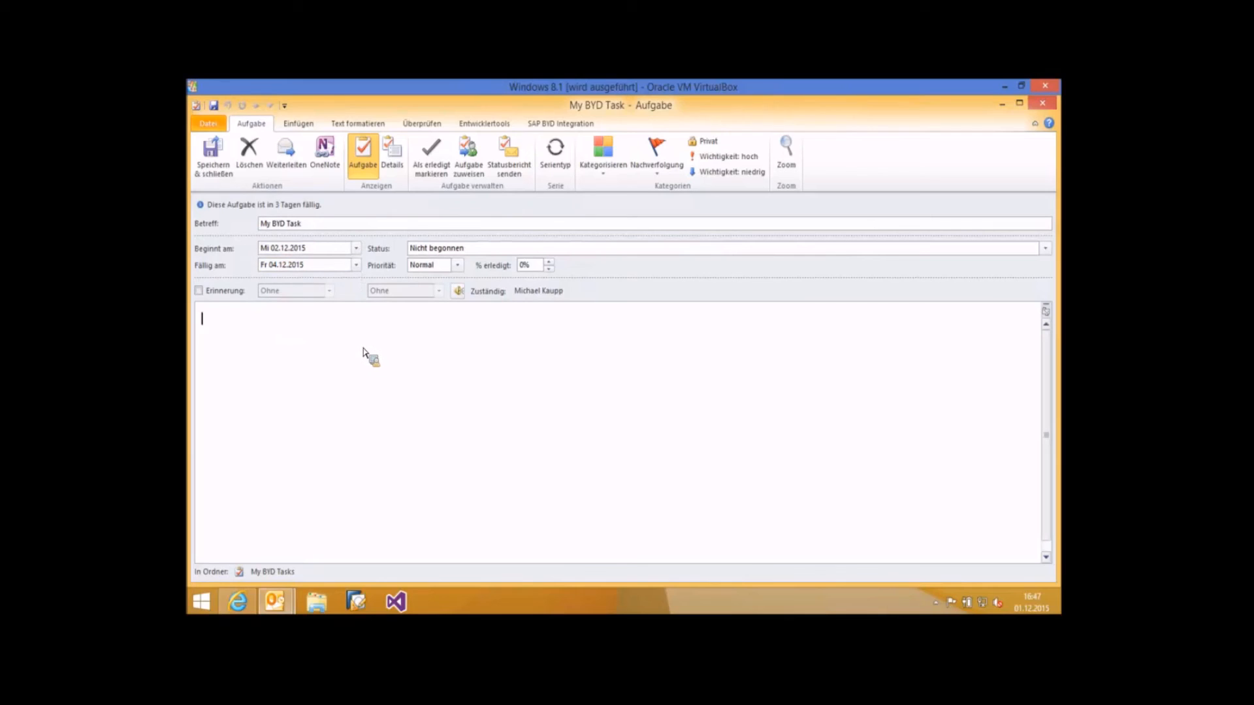
pyautogui.write('Testo')
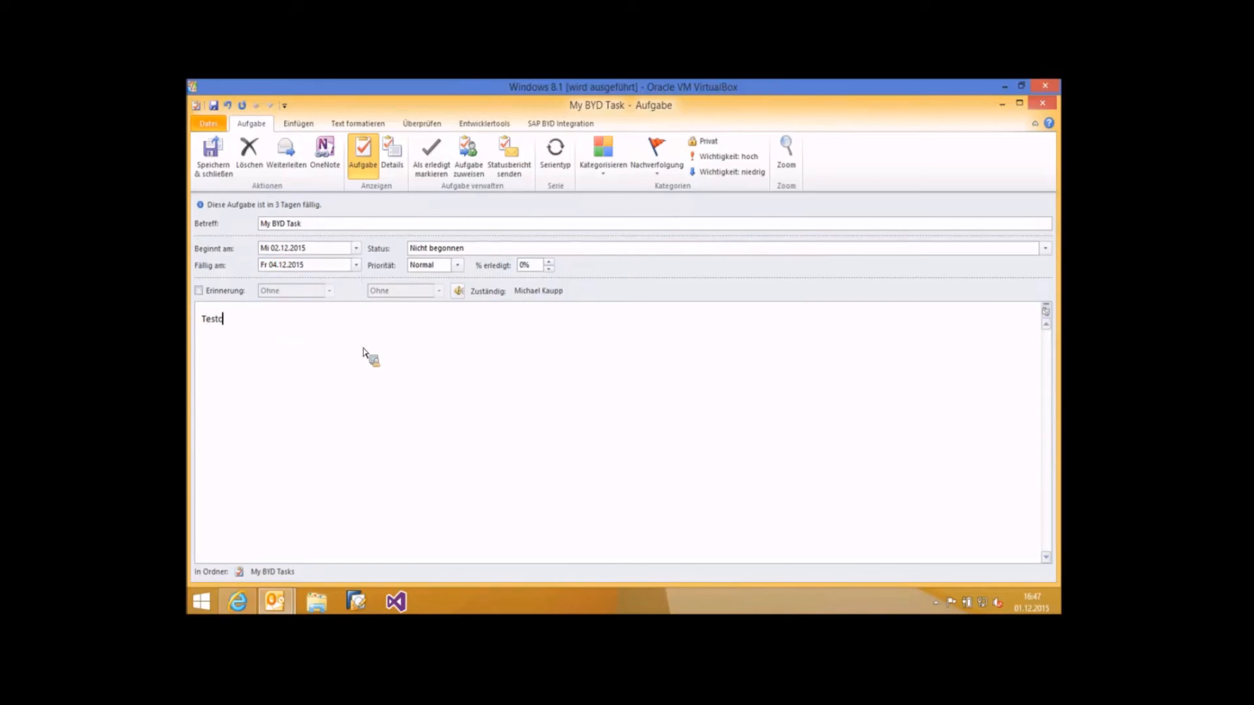
pyautogui.write('ontent')
pyautogui.click(1045, 249)
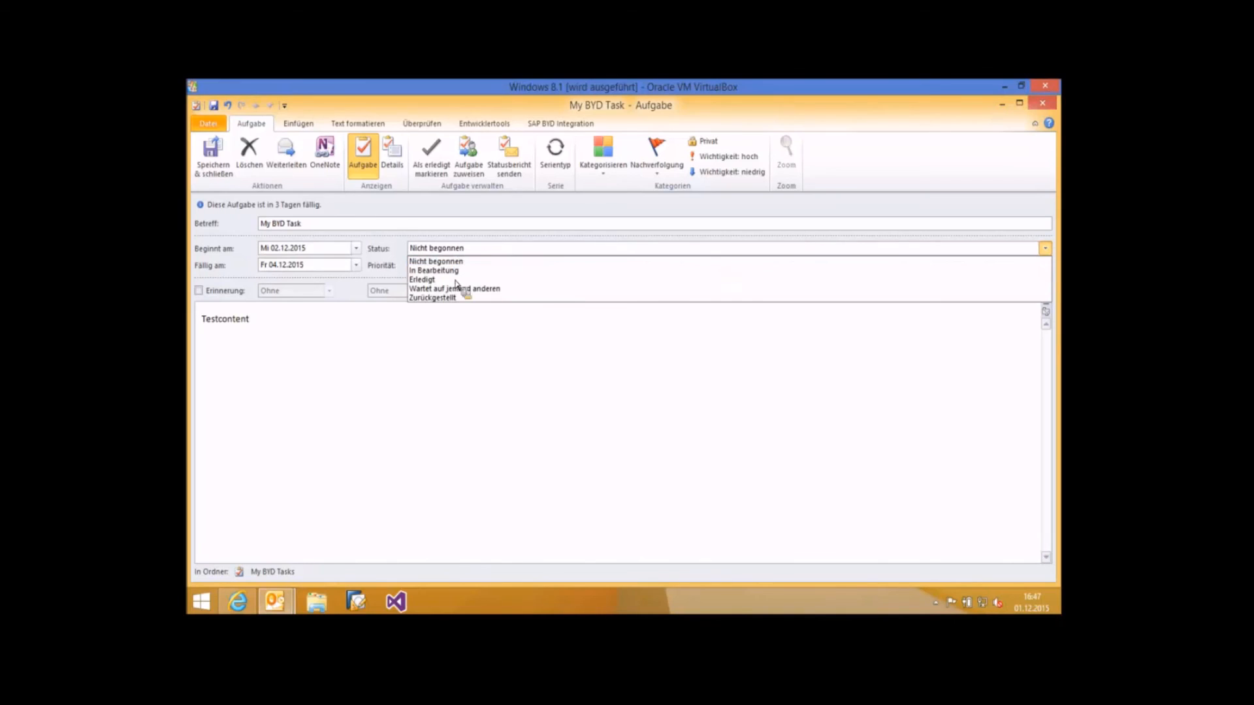
pyautogui.click(421, 271)
pyautogui.click(340, 329)
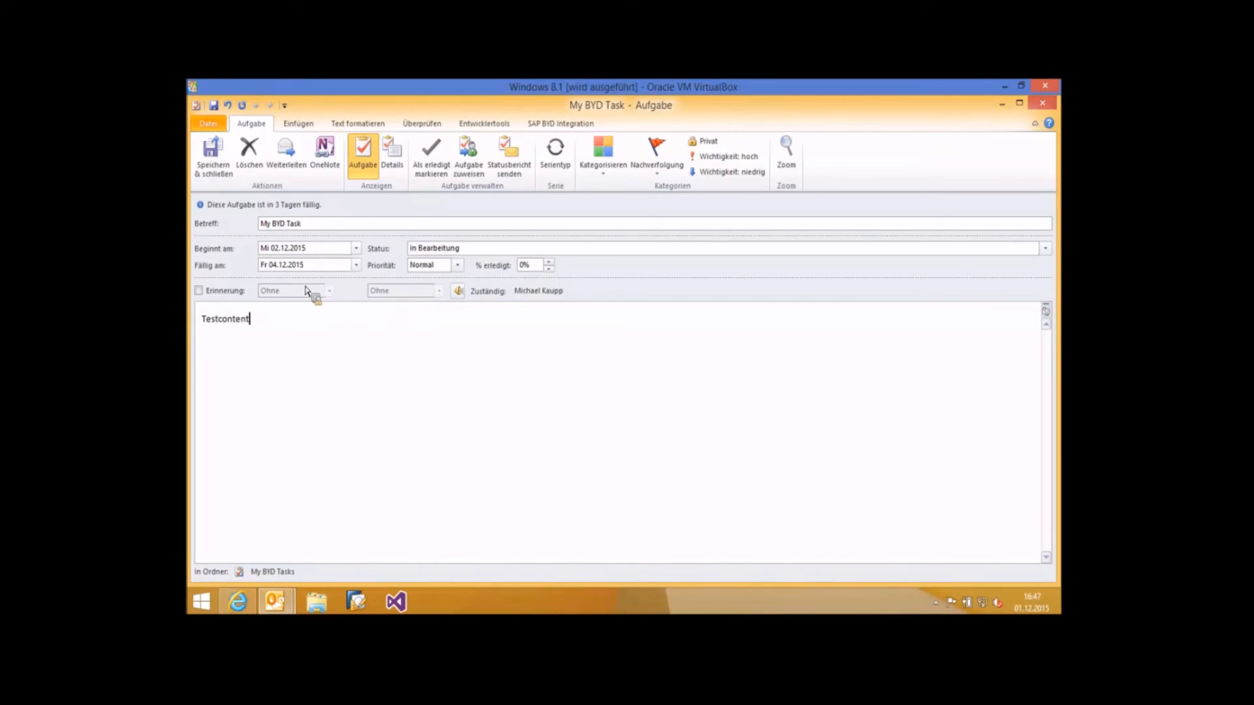
pyautogui.click(211, 154)
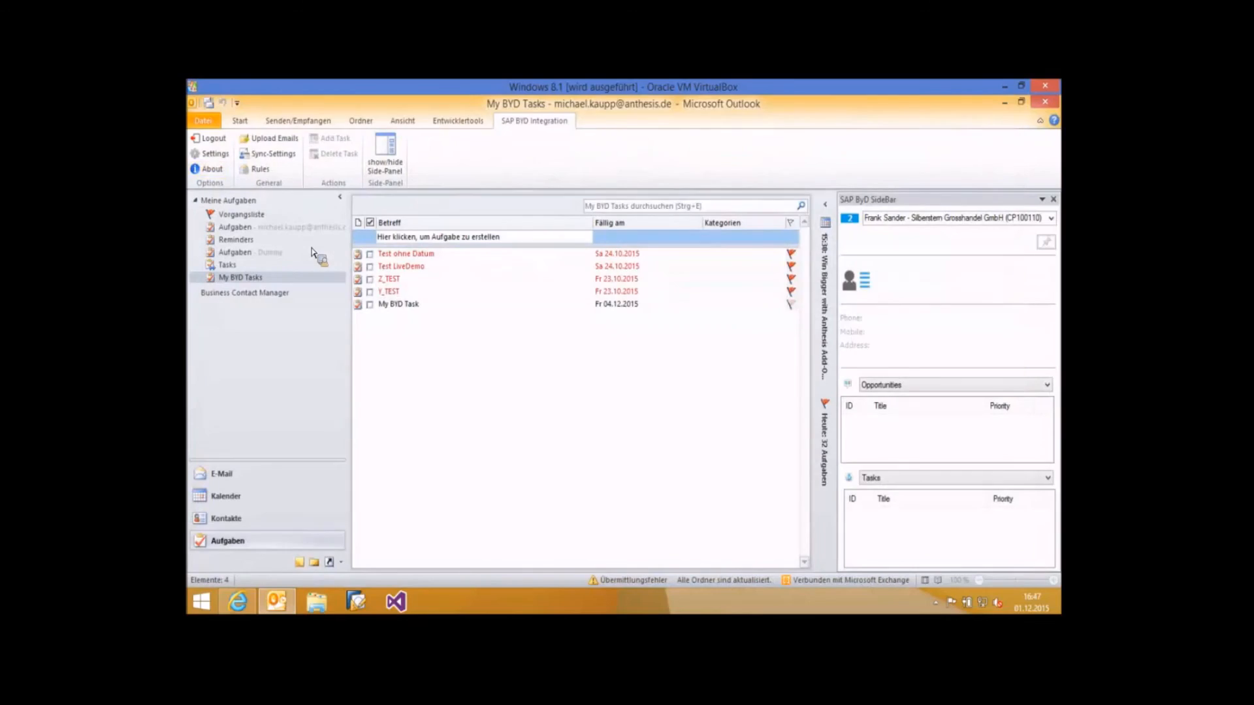
# - Add "My BYD Task" to SAP, assigned to the customer Silberstern Grosshandel GmbH found by searching local data for "silber"
pyautogui.click(408, 305)
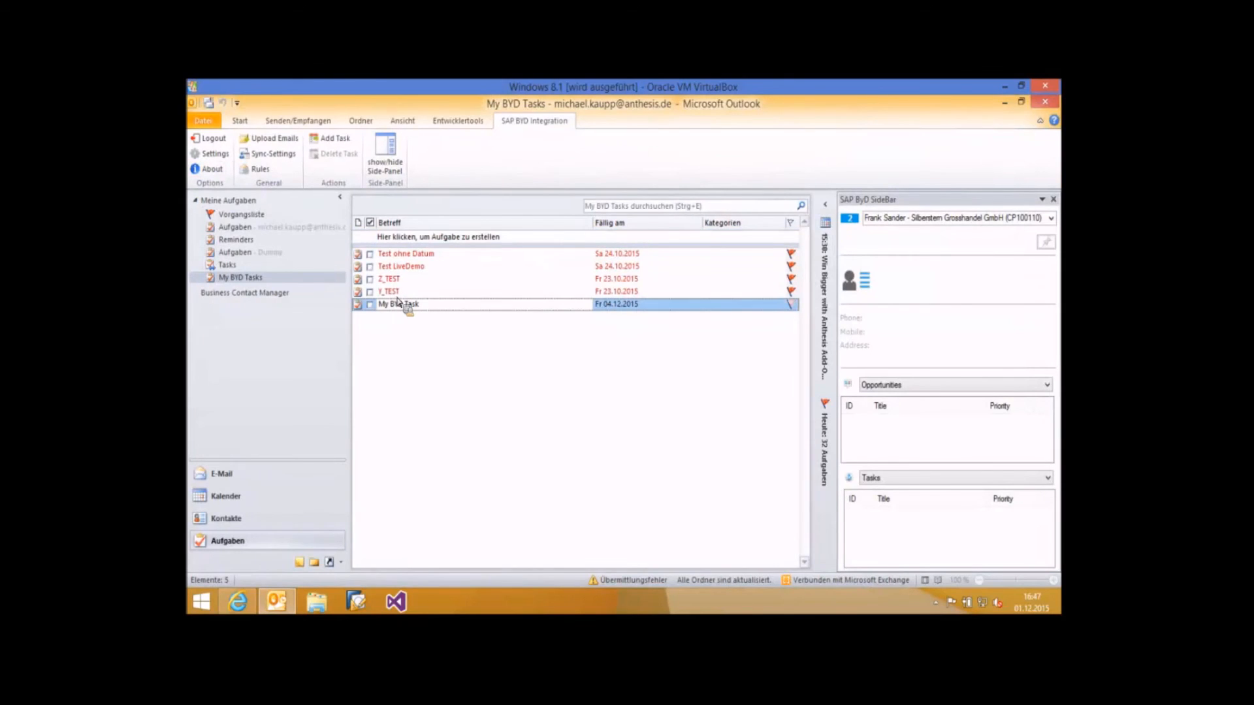
pyautogui.click(337, 145)
pyautogui.click(392, 235)
pyautogui.click(268, 151)
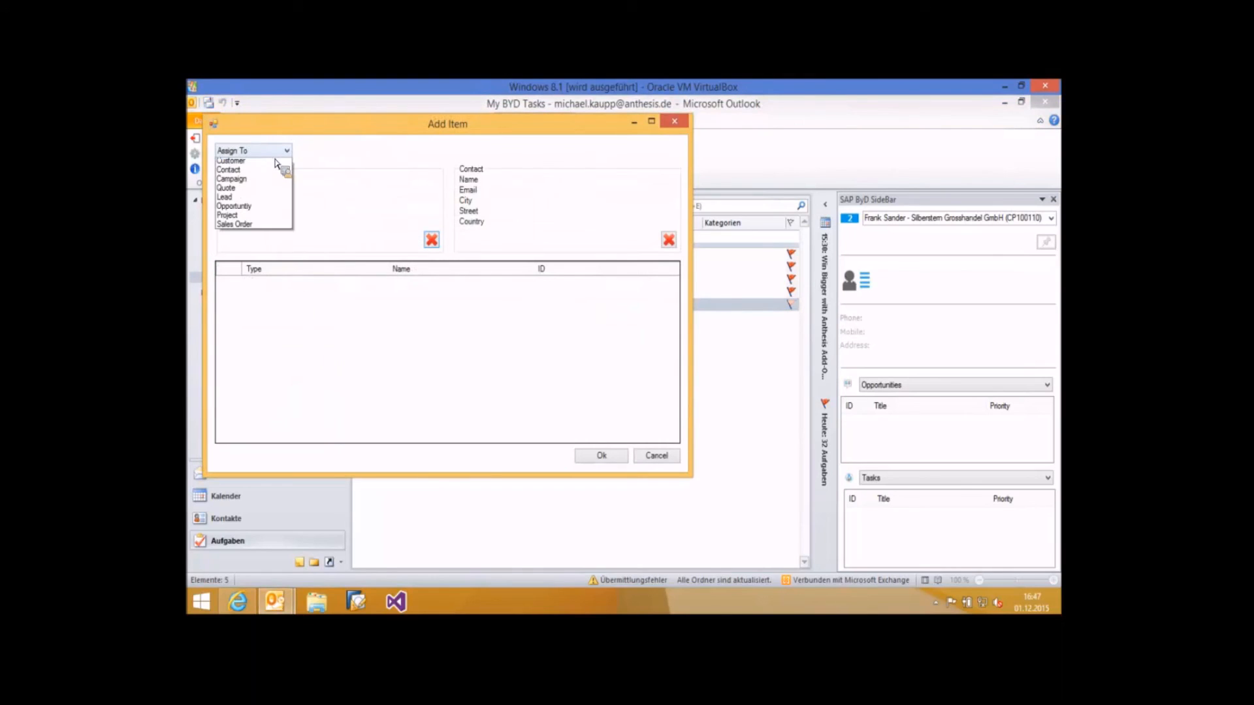
pyautogui.click(265, 173)
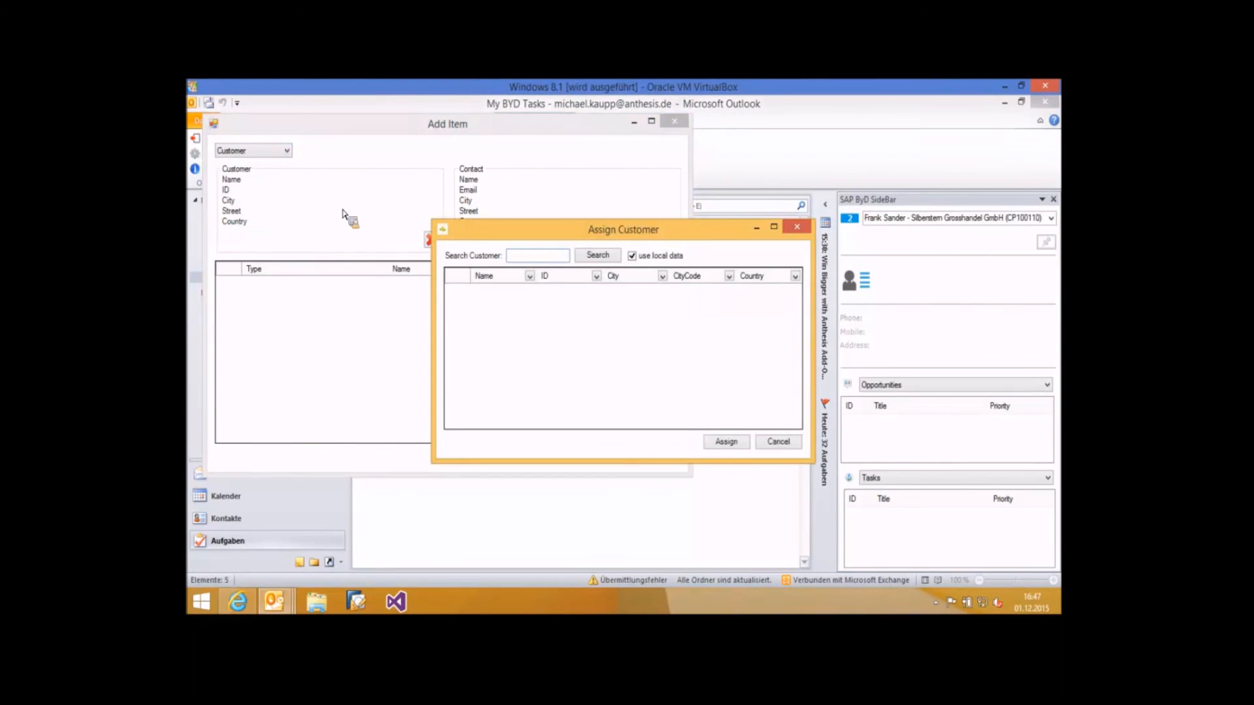
pyautogui.write('silber')
pyautogui.press('Return')
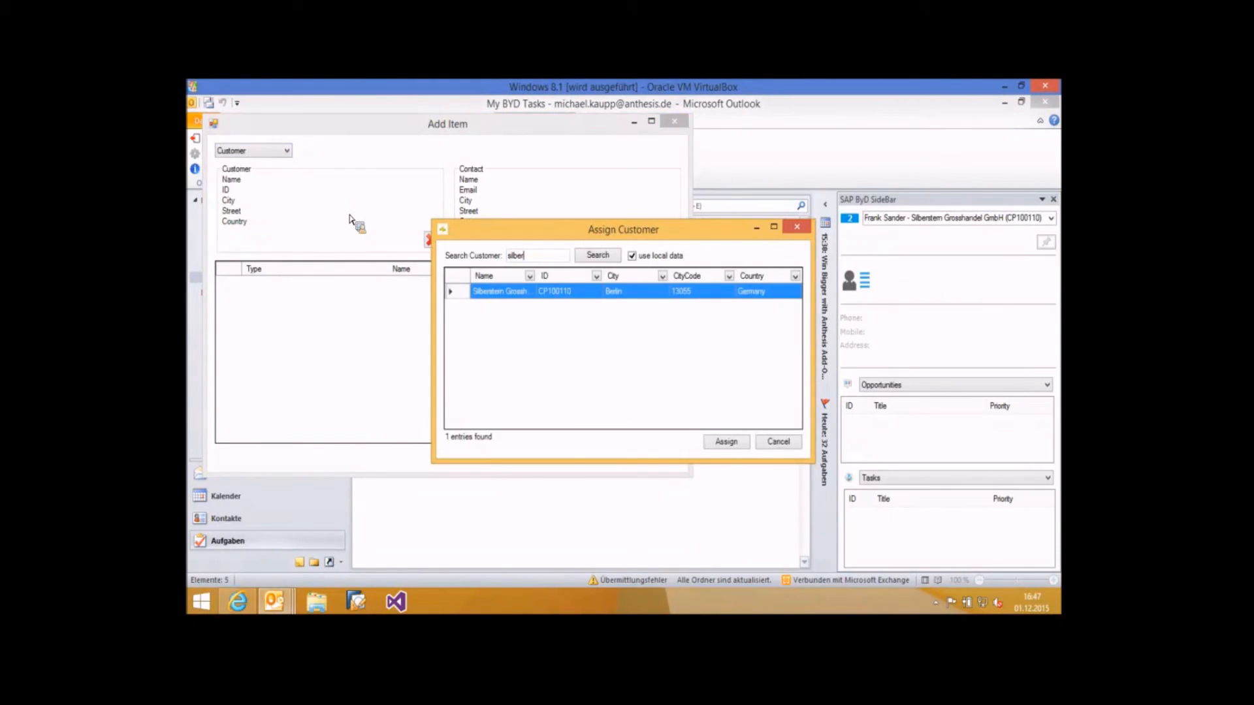
pyautogui.click(725, 443)
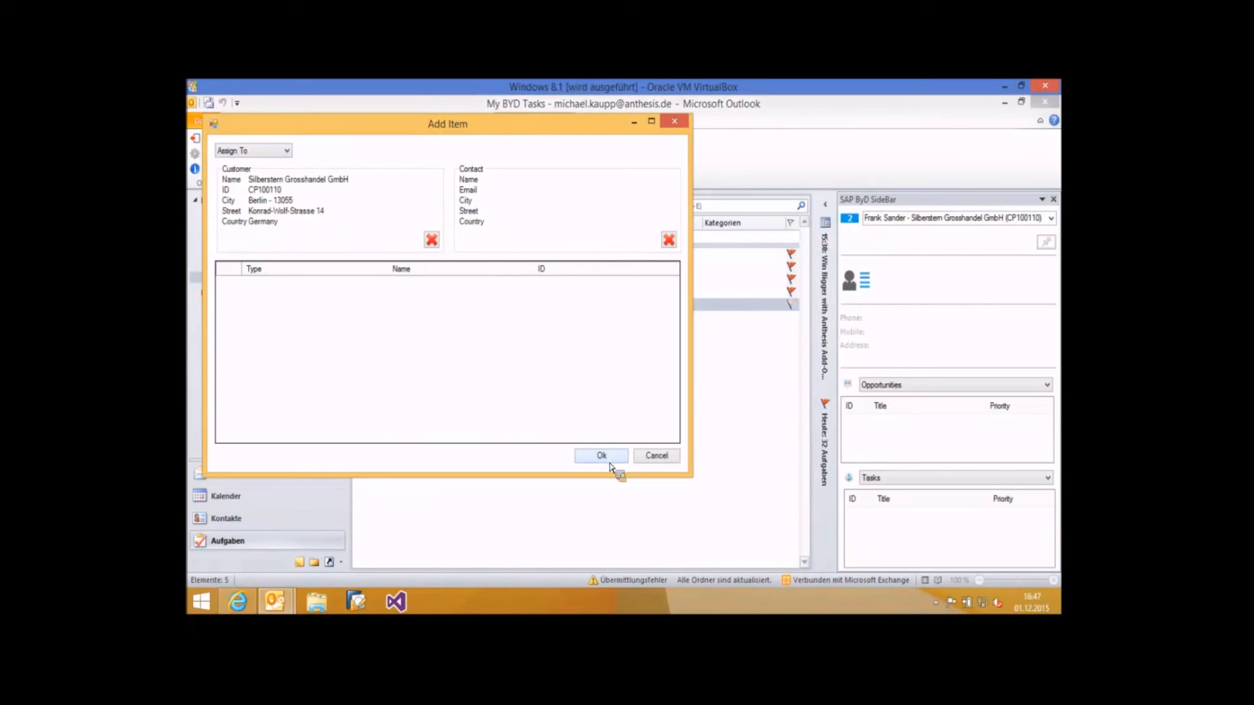
pyautogui.click(603, 455)
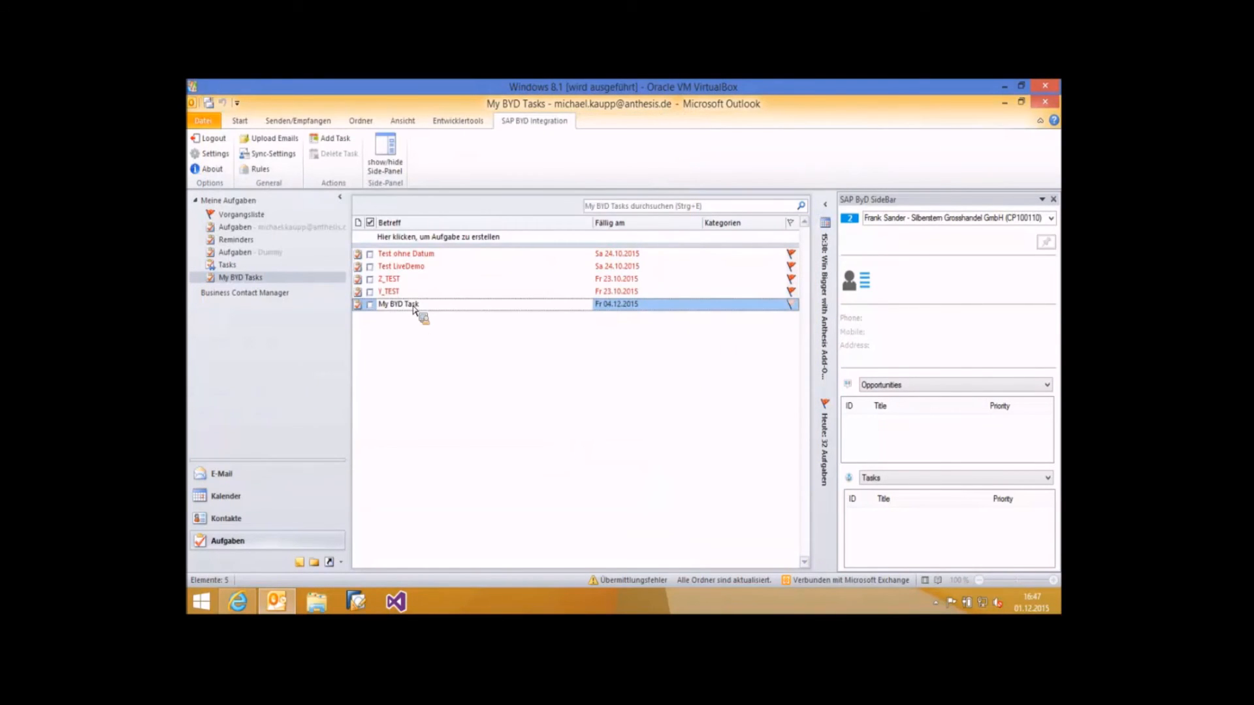
# - Review the Task Synchronisation entry in the synchronization settings, confirm them, and return to the email inbox
pyautogui.click(268, 155)
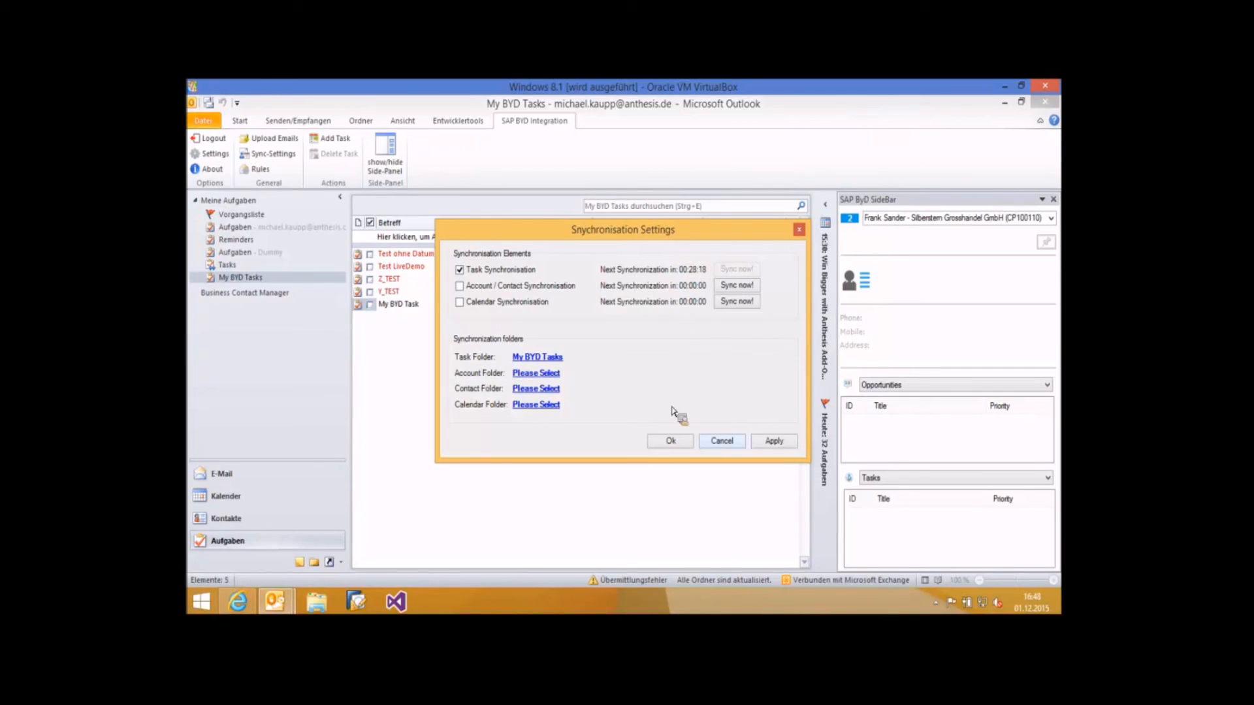
pyautogui.click(671, 441)
pyautogui.click(230, 474)
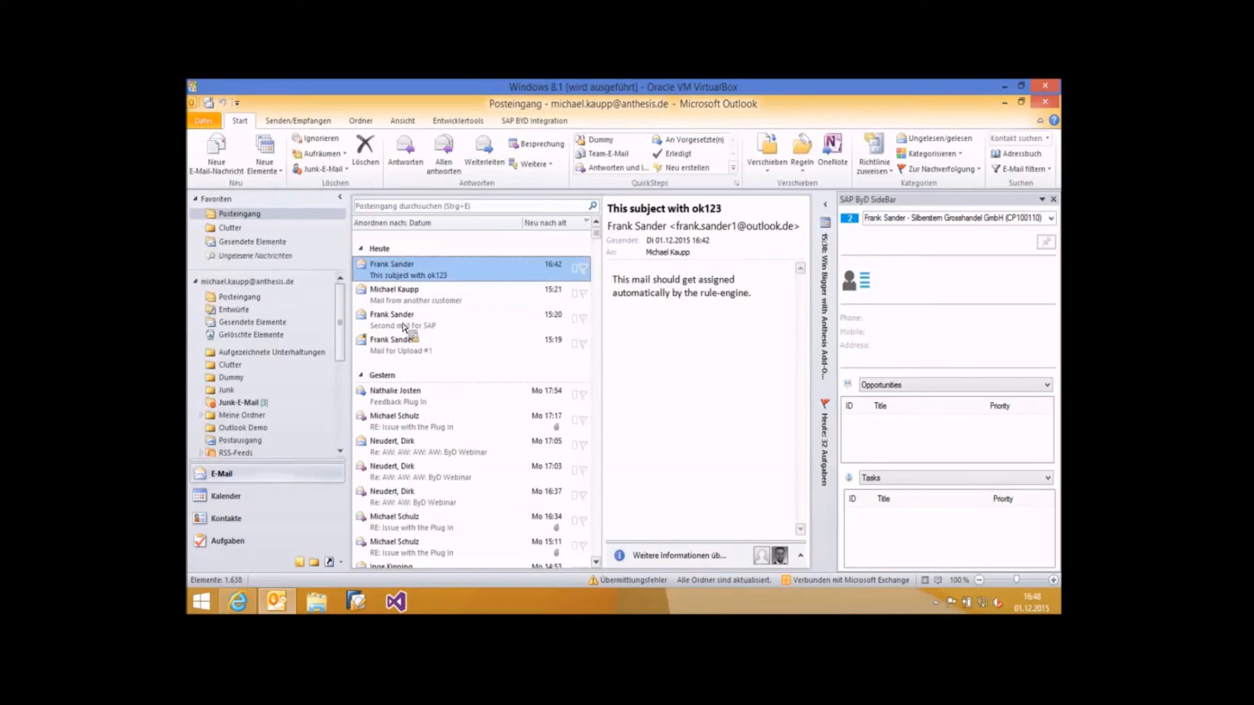
# - View the "Second mail for SAP" and "Mail from another customer" emails to compare their contact data in the SAP ByD SideBar
pyautogui.click(403, 327)
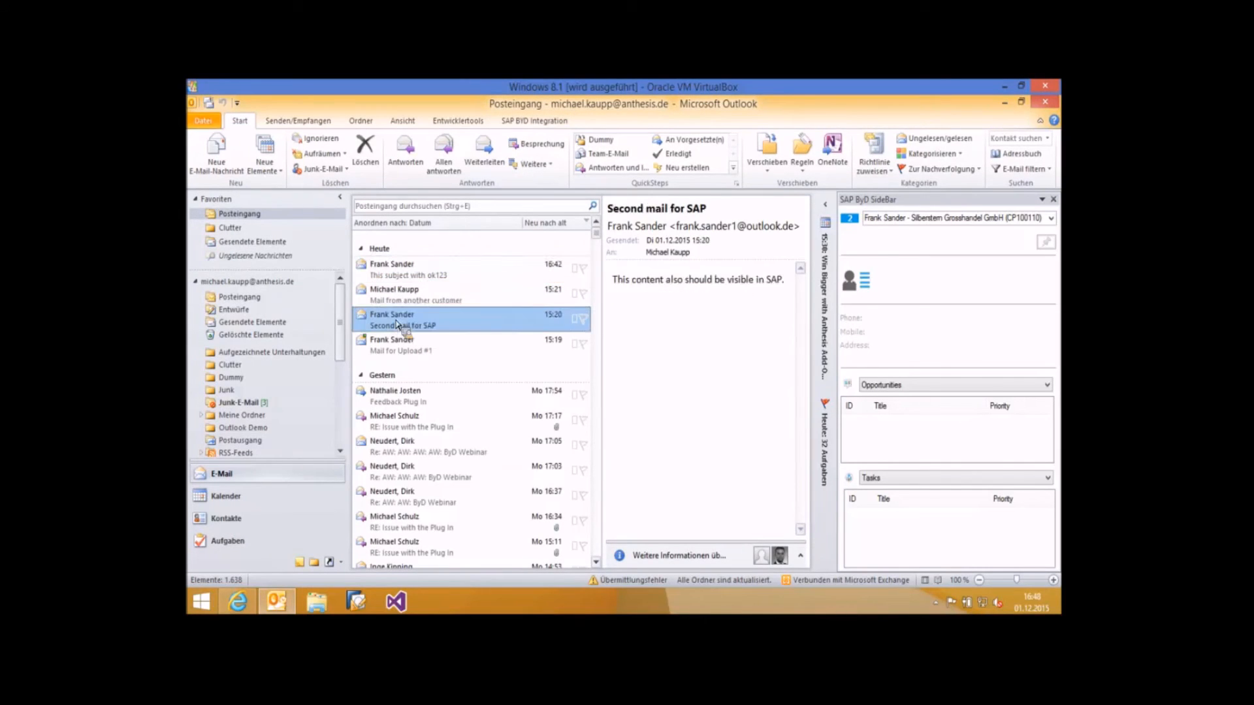
pyautogui.moveTo(860, 302); pyautogui.dragTo(511, 316)
pyautogui.click(385, 296)
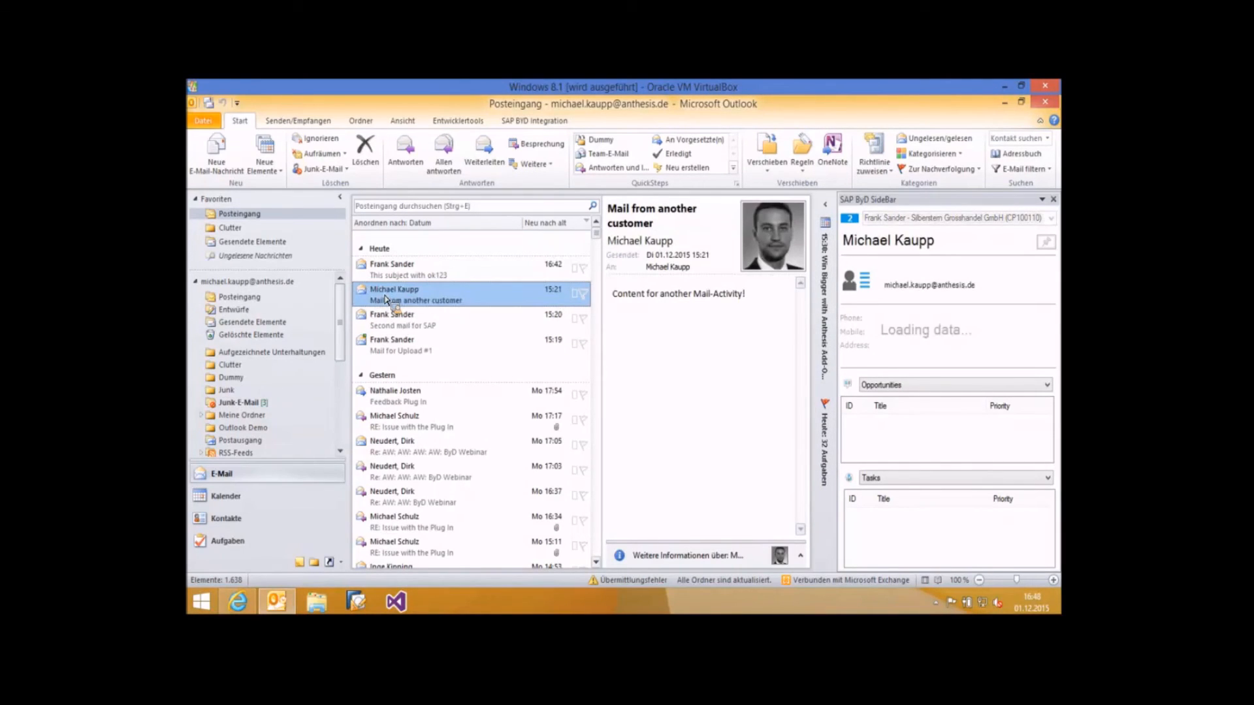
# - Assign the "Second mail for SAP" email to the customer Silberstern Grosshandel GmbH through the SAP ByD SideBar
pyautogui.click(400, 325)
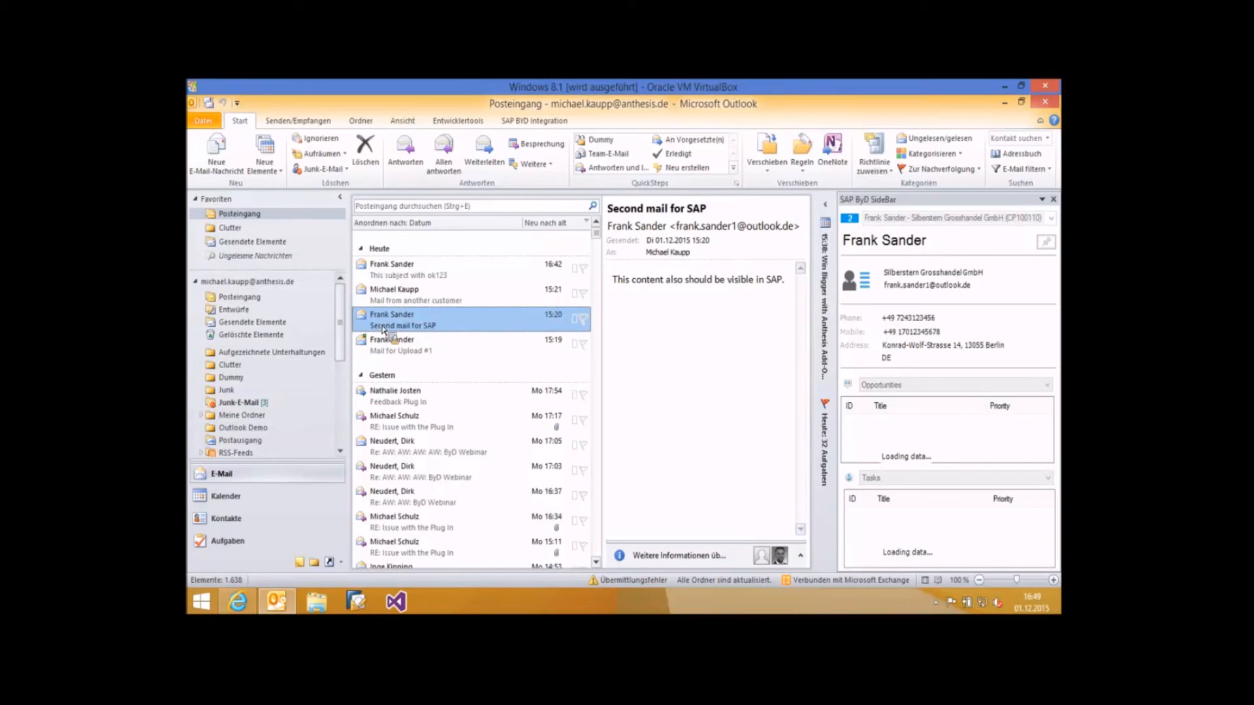
pyautogui.moveTo(384, 325); pyautogui.dragTo(940, 391)
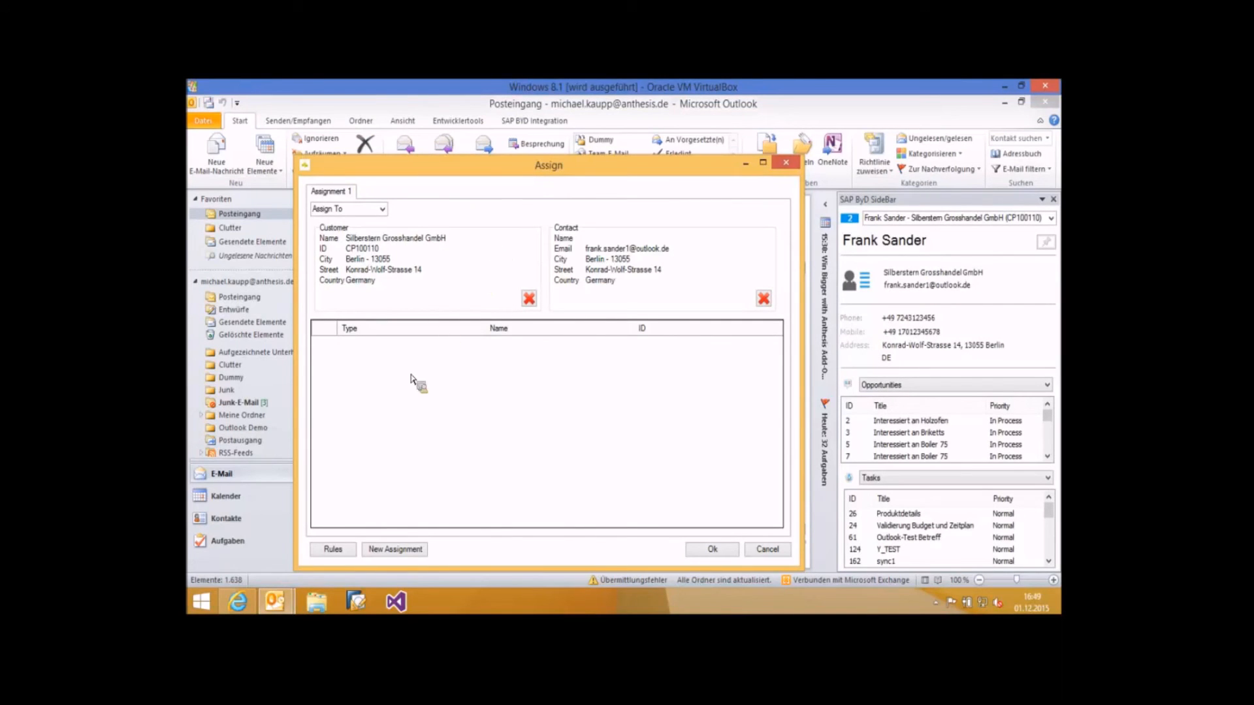
pyautogui.click(711, 549)
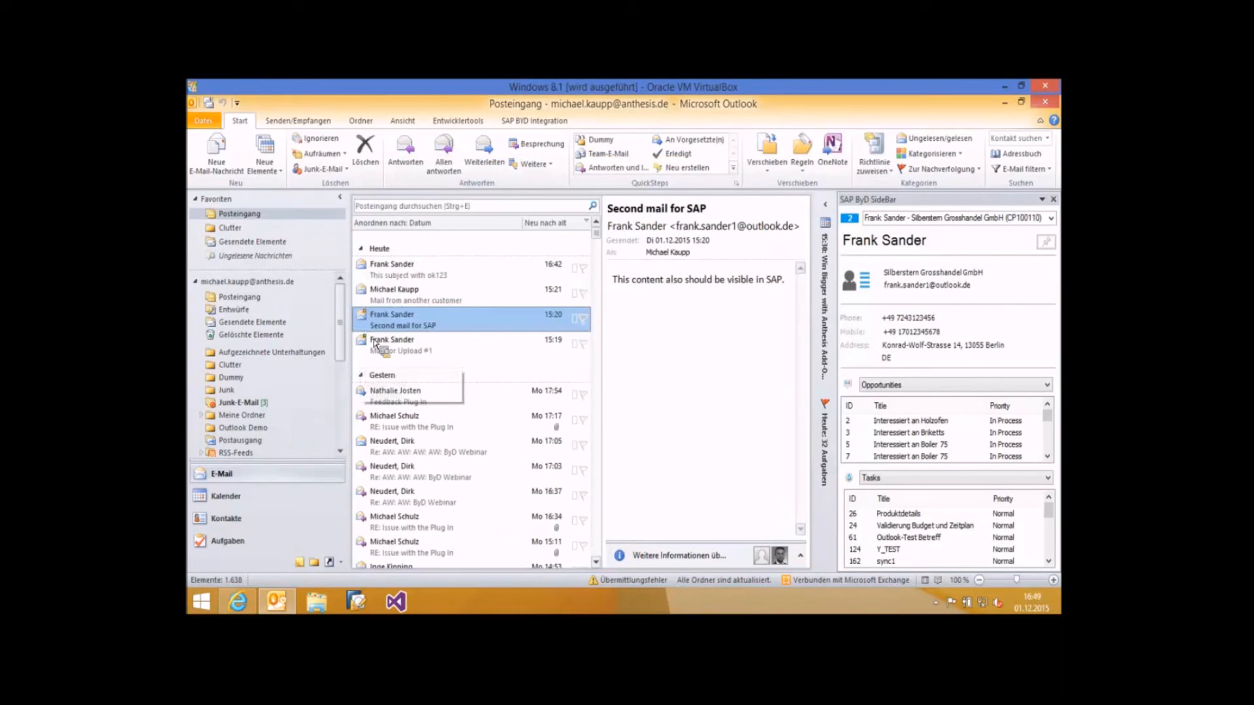
# - Open the list of assigned emails for upload to SAP
pyautogui.click(507, 124)
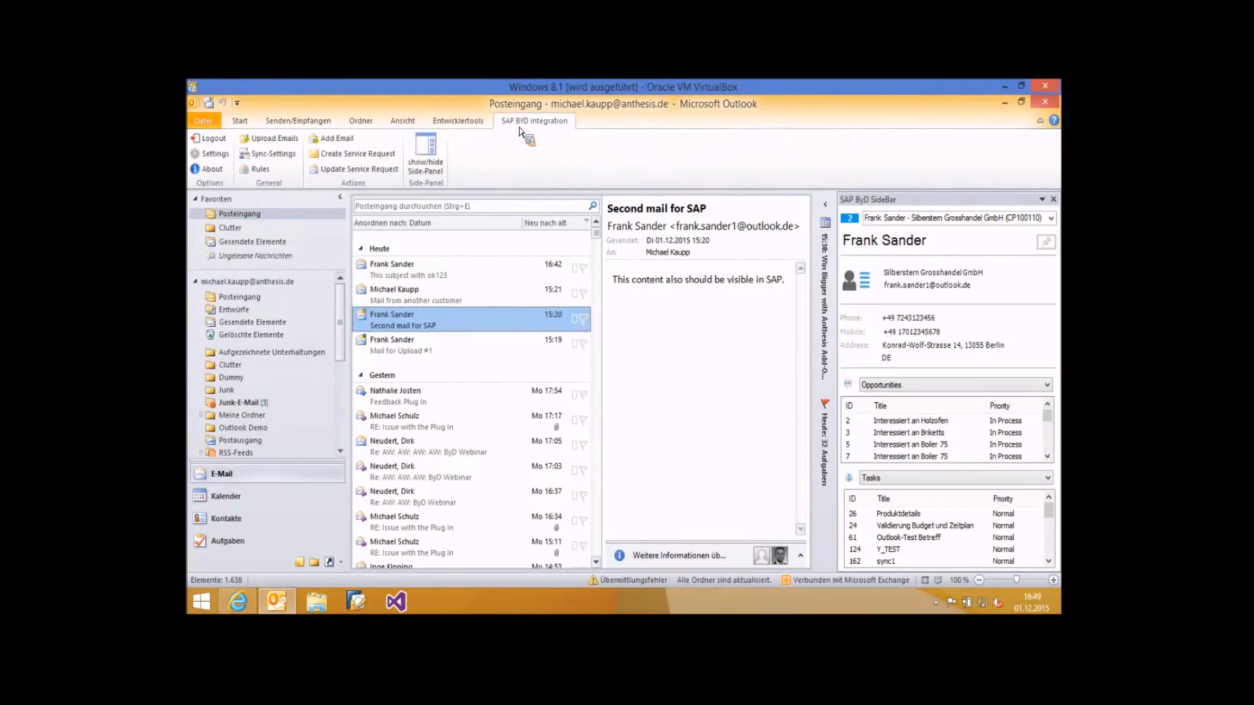
pyautogui.click(272, 139)
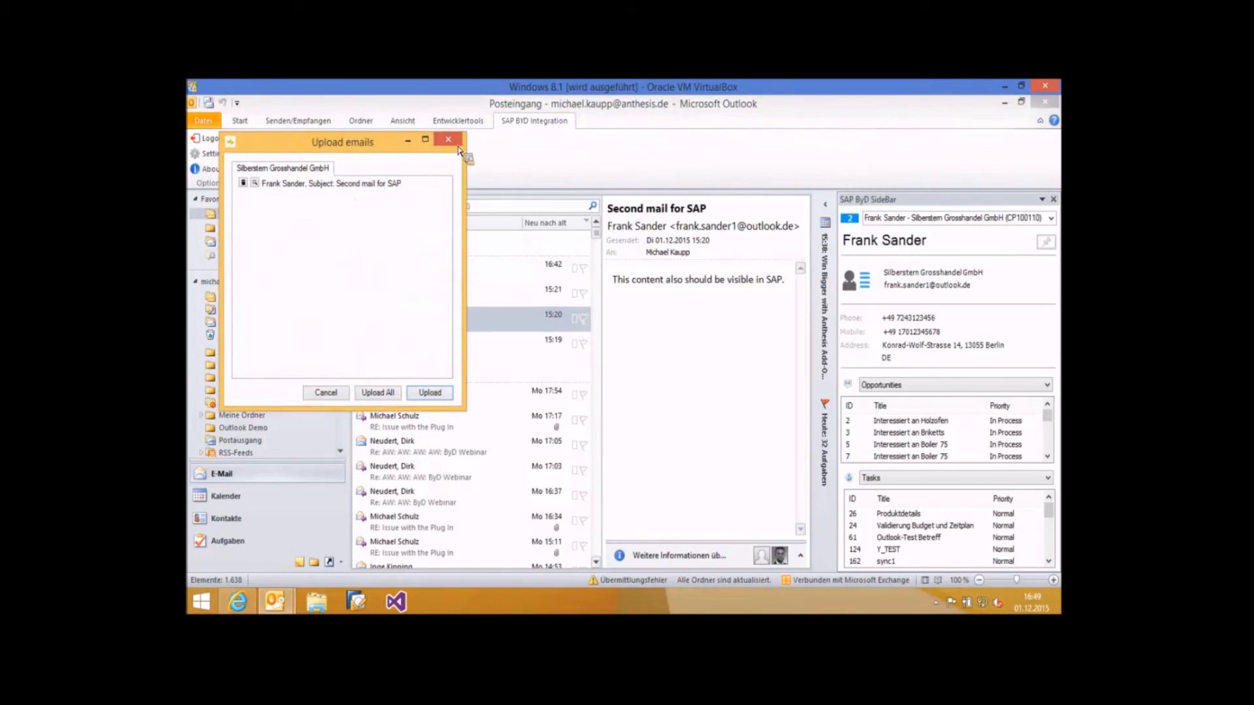